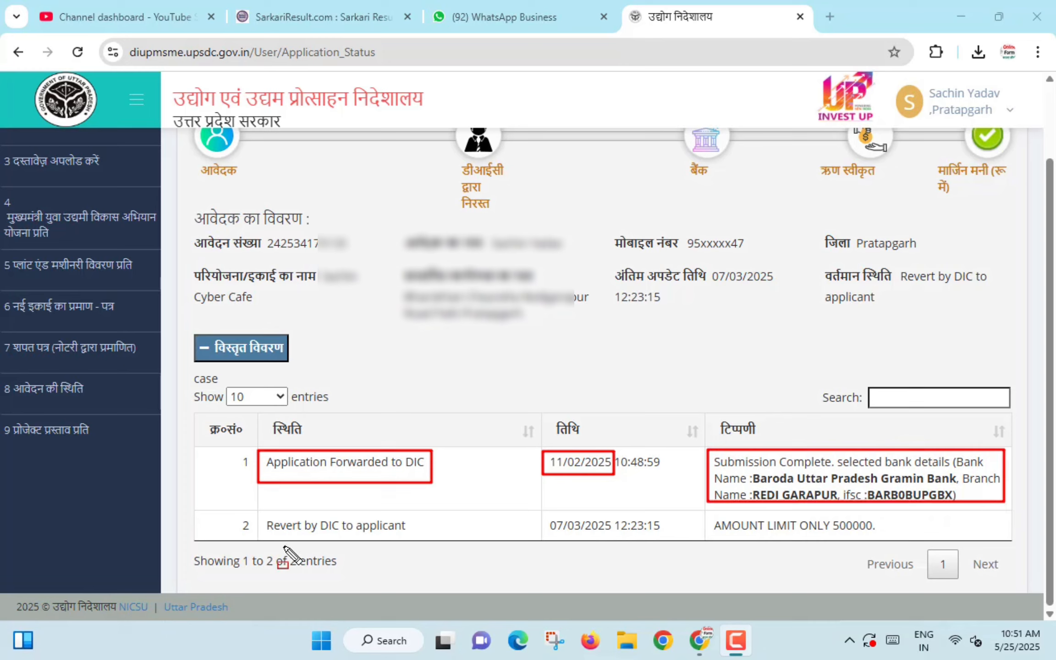
{"action": "left_click_drag", "start_coordinate": [253, 512], "coordinate": [412, 536]}
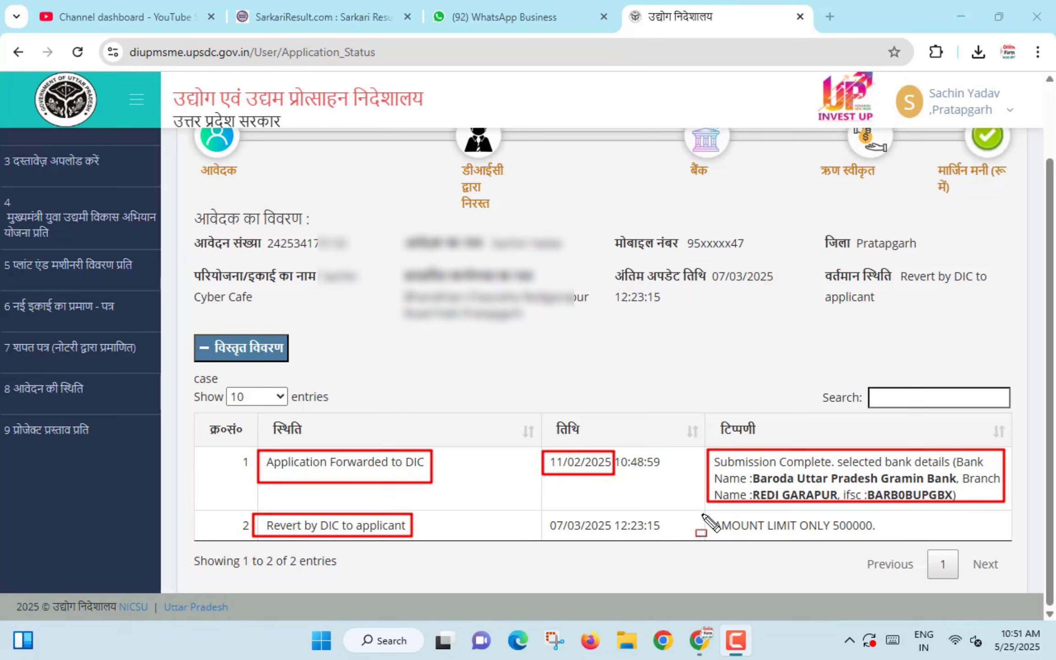
{"action": "mouse_move", "coordinate": [702, 514]}
{"action": "left_mouse_down"}
{"action": "mouse_move", "coordinate": [733, 534]}
{"action": "mouse_move", "coordinate": [892, 542]}
{"action": "left_mouse_up"}
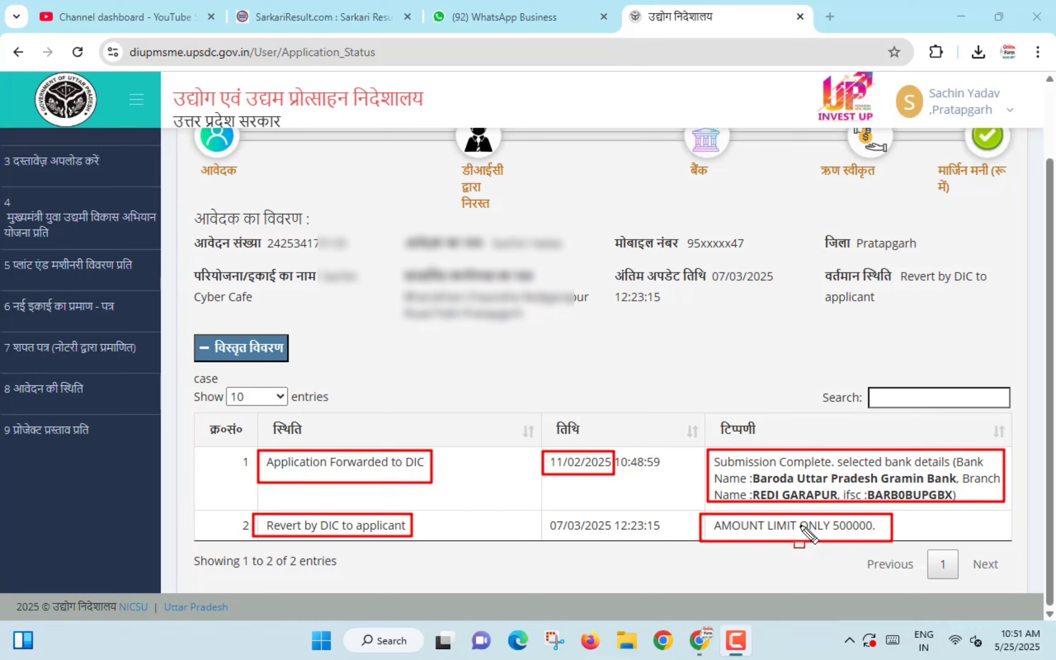
{"action": "key", "text": "Escape"}
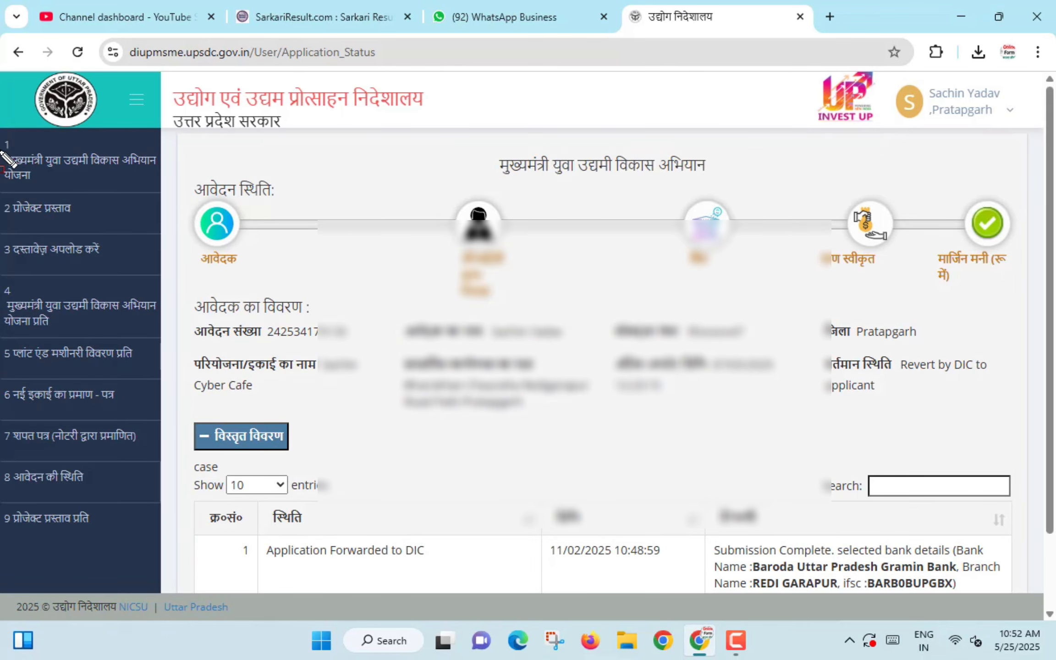
Open the मुख्यमंत्री युवा उद्यमी विकास अभियान योजना application form and set the applicant's special category to Not Applicable
{"action": "mouse_move", "coordinate": [1, 142]}
{"action": "left_mouse_down"}
{"action": "mouse_move", "coordinate": [52, 184]}
{"action": "mouse_move", "coordinate": [168, 189]}
{"action": "left_mouse_up"}
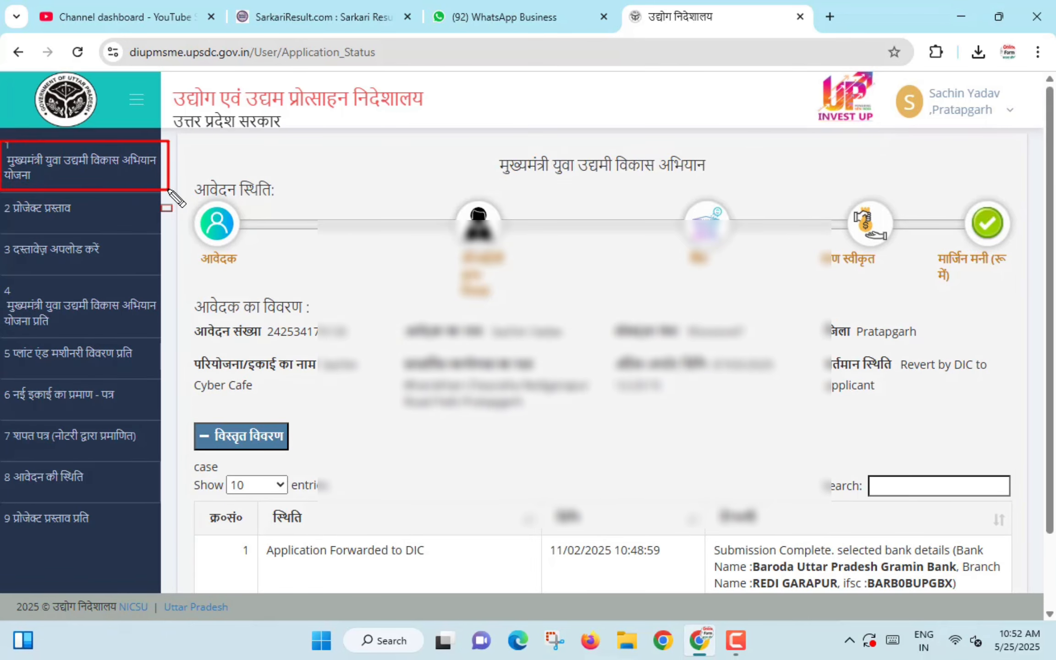
{"action": "left_click", "coordinate": [80, 171]}
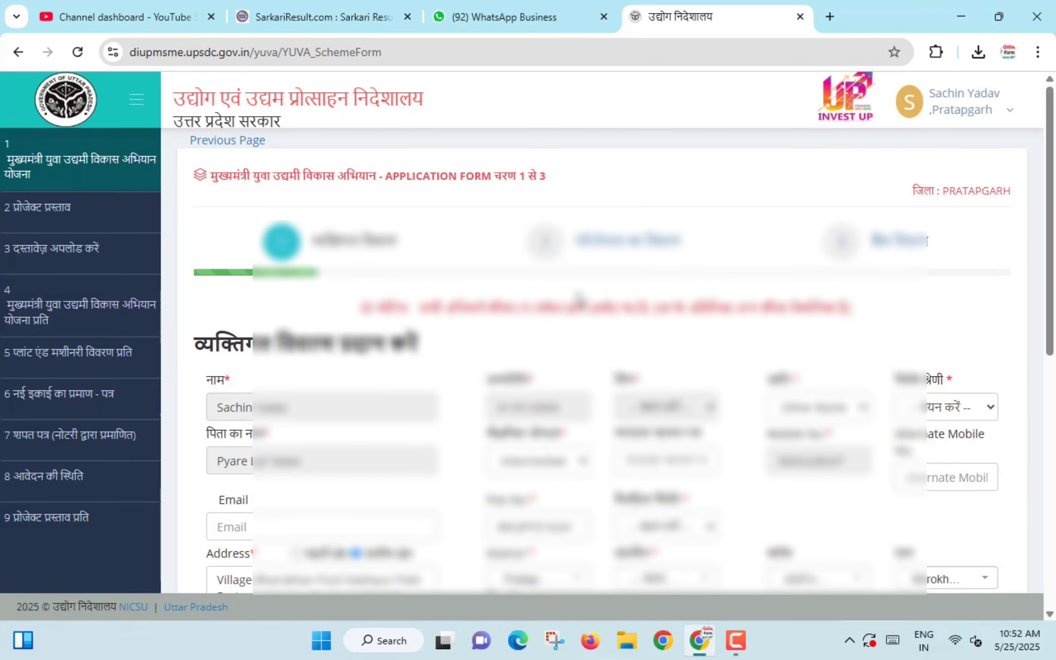
{"action": "scroll", "coordinate": [578, 298], "scroll_direction": "down", "scroll_amount": 2}
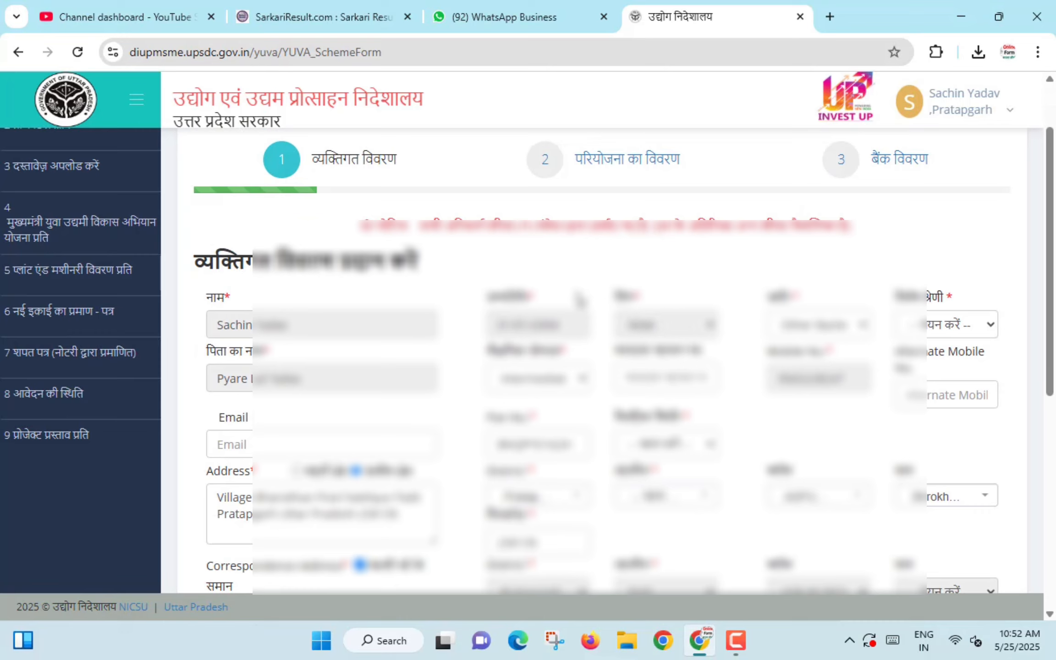
{"action": "scroll", "coordinate": [579, 300], "scroll_direction": "down", "scroll_amount": 2}
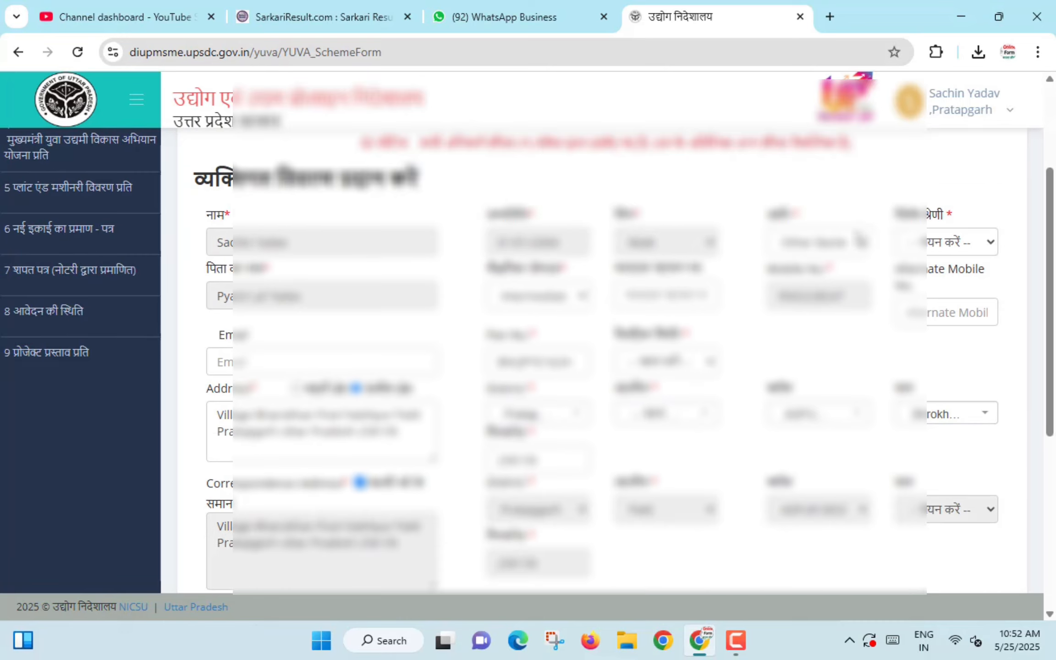
{"action": "left_click", "coordinate": [927, 243]}
{"action": "left_click", "coordinate": [943, 288]}
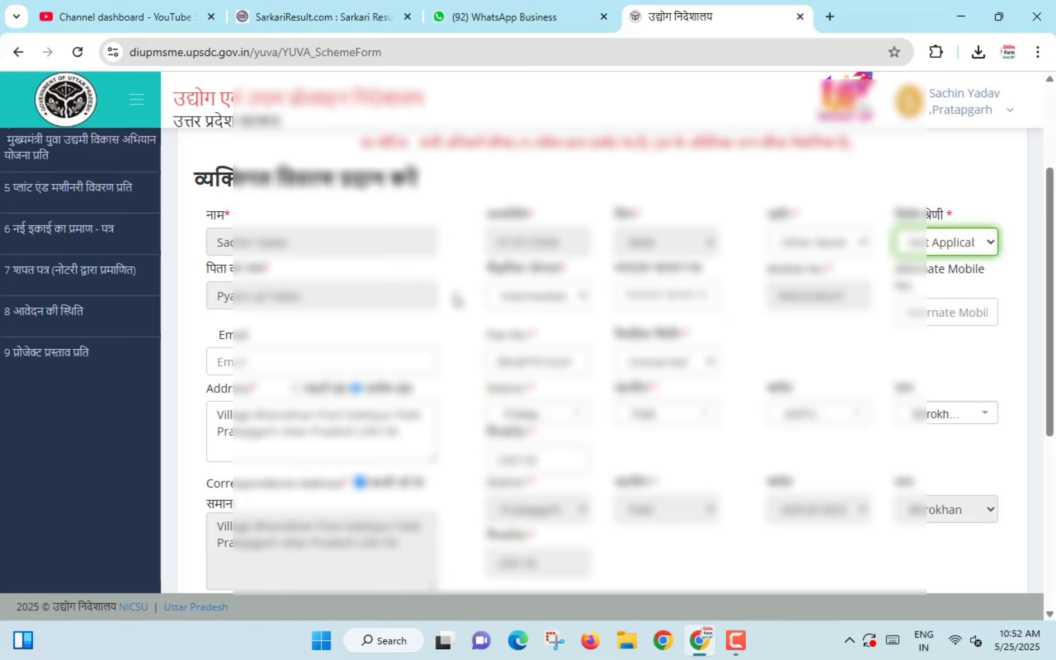
Finish the personal details stage of the application form and proceed to the project details stage
{"action": "scroll", "coordinate": [455, 300], "scroll_direction": "down", "scroll_amount": 4}
{"action": "scroll", "coordinate": [457, 301], "scroll_direction": "down", "scroll_amount": 4}
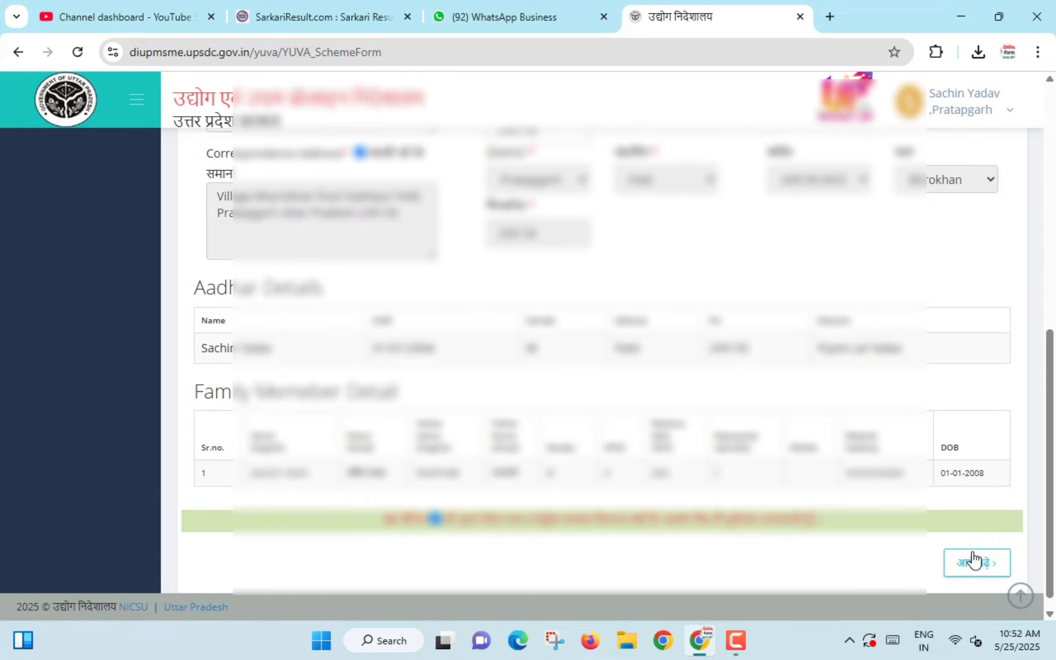
{"action": "left_click", "coordinate": [971, 561]}
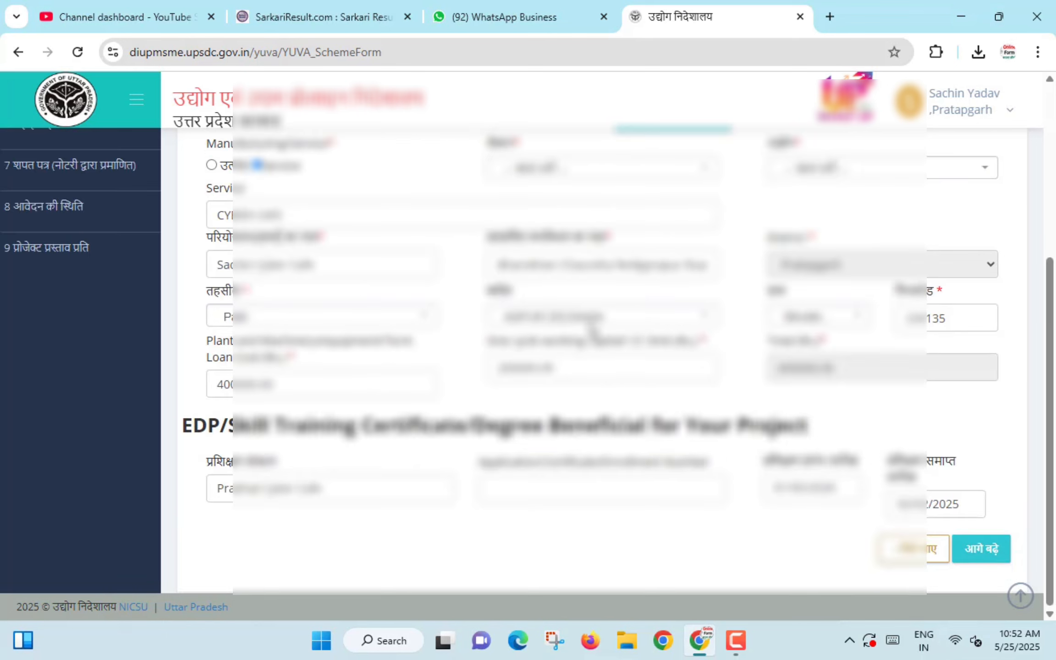
In the project details, select IT & Technology as the sector and Cybercafé as the industry
{"action": "scroll", "coordinate": [543, 380], "scroll_direction": "up", "scroll_amount": 2}
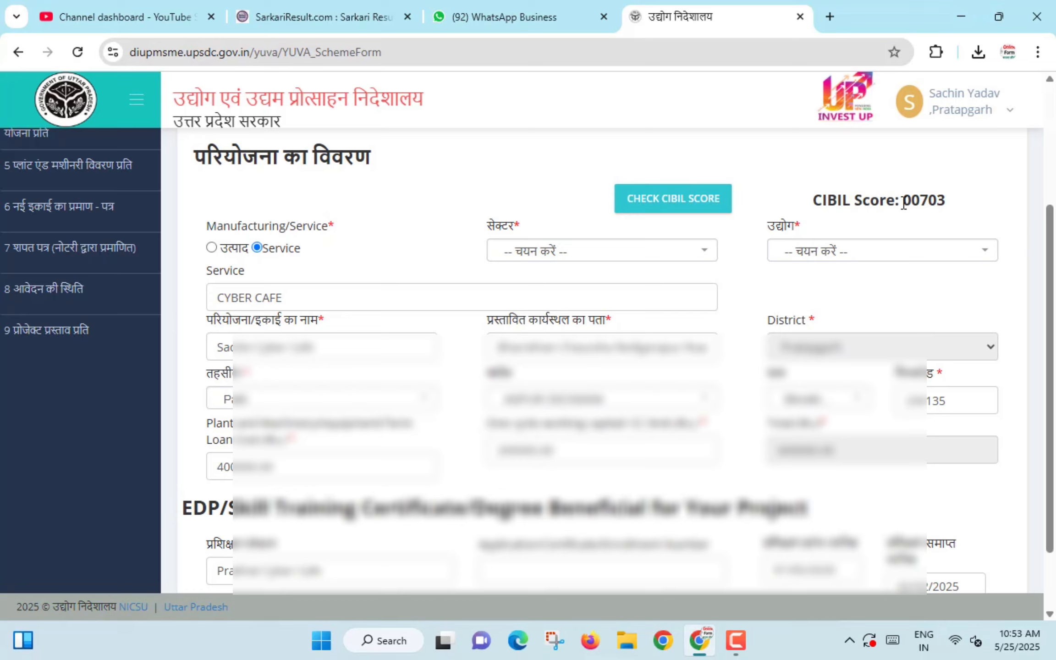
{"action": "double_click", "coordinate": [933, 200]}
{"action": "left_click", "coordinate": [745, 203]}
{"action": "left_click", "coordinate": [552, 255]}
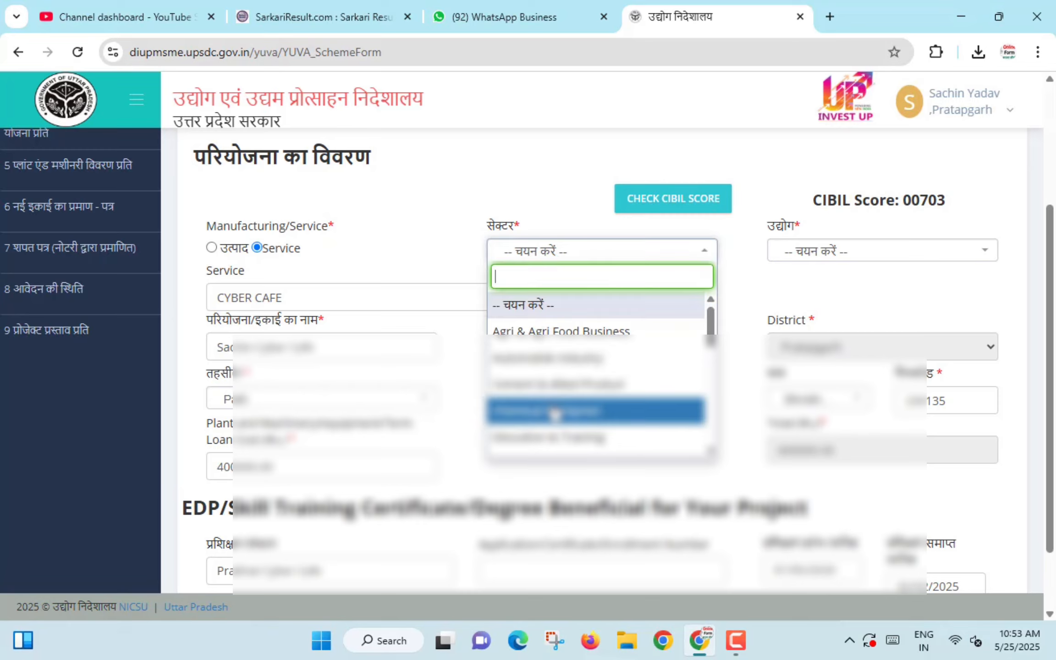
{"action": "scroll", "coordinate": [555, 408], "scroll_direction": "down", "scroll_amount": 3}
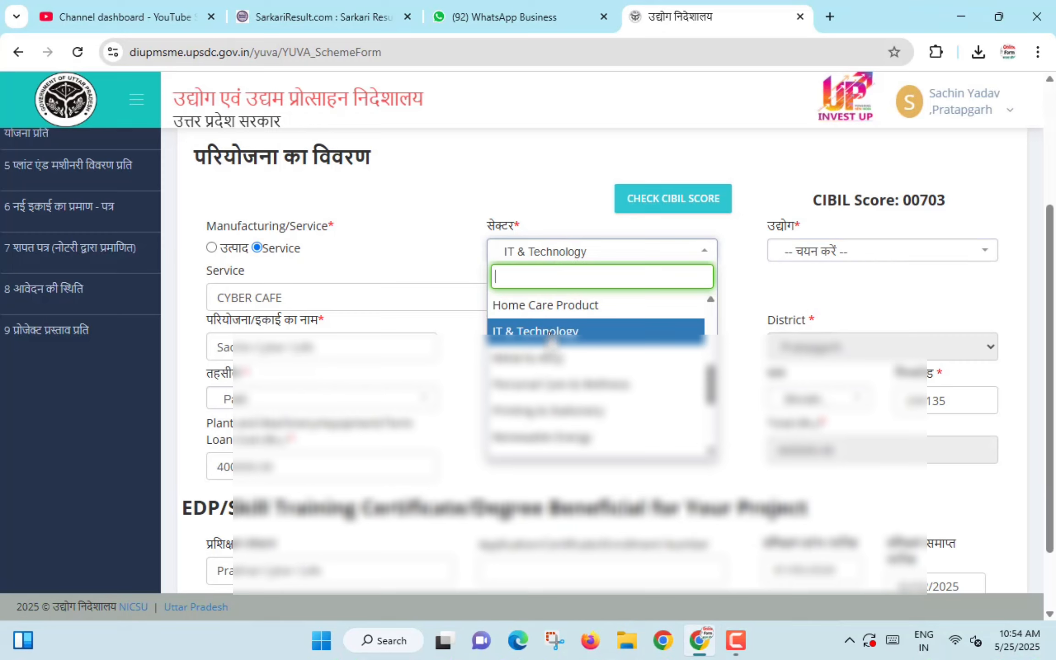
{"action": "left_click", "coordinate": [550, 332]}
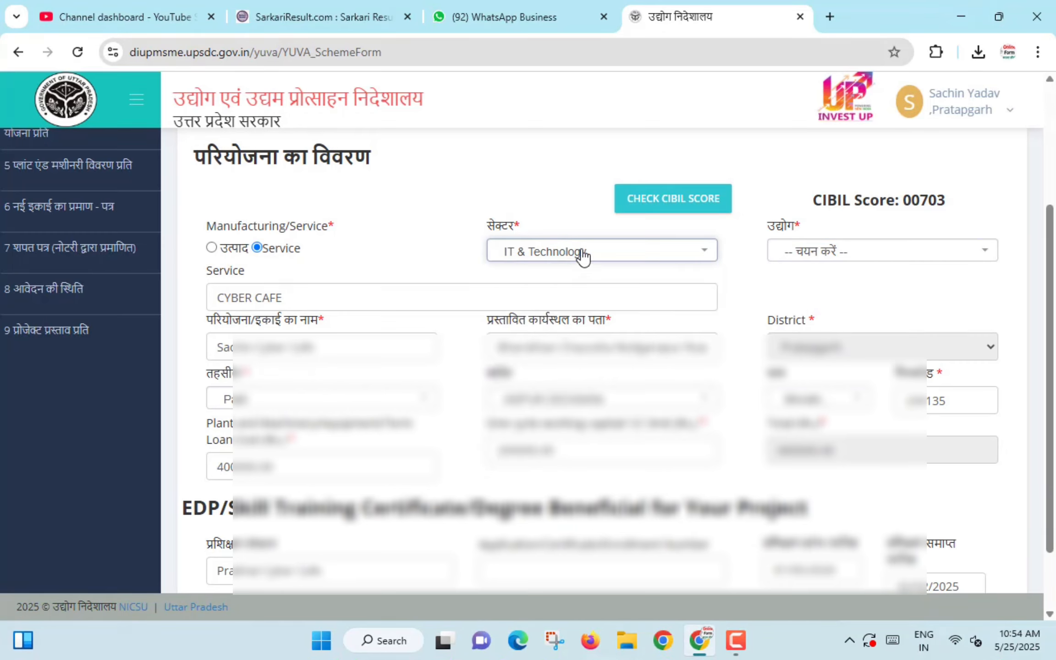
{"action": "left_click", "coordinate": [805, 253]}
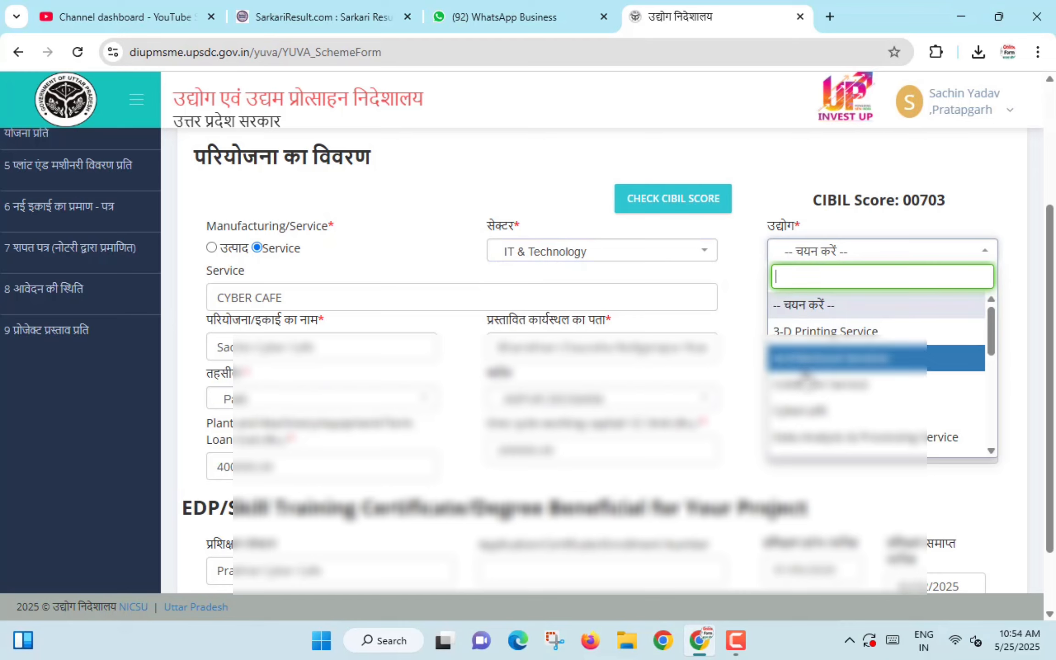
{"action": "left_click", "coordinate": [812, 415]}
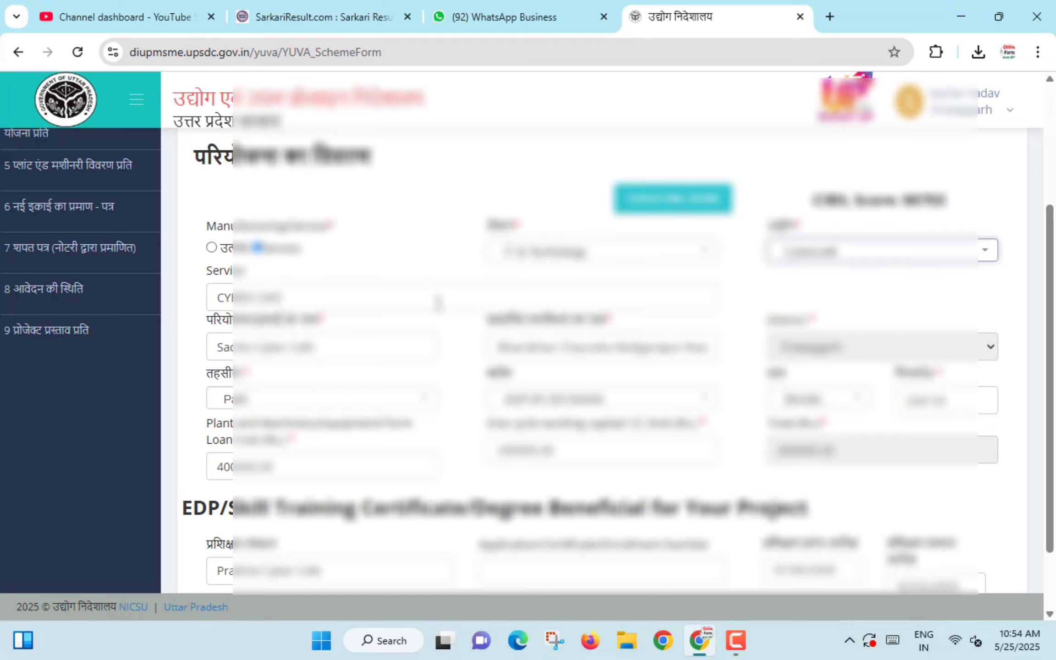
Set the Plant and Machinery/equipment/Term Loan Cost to Rs. 320000
{"action": "scroll", "coordinate": [716, 404], "scroll_direction": "down", "scroll_amount": 1}
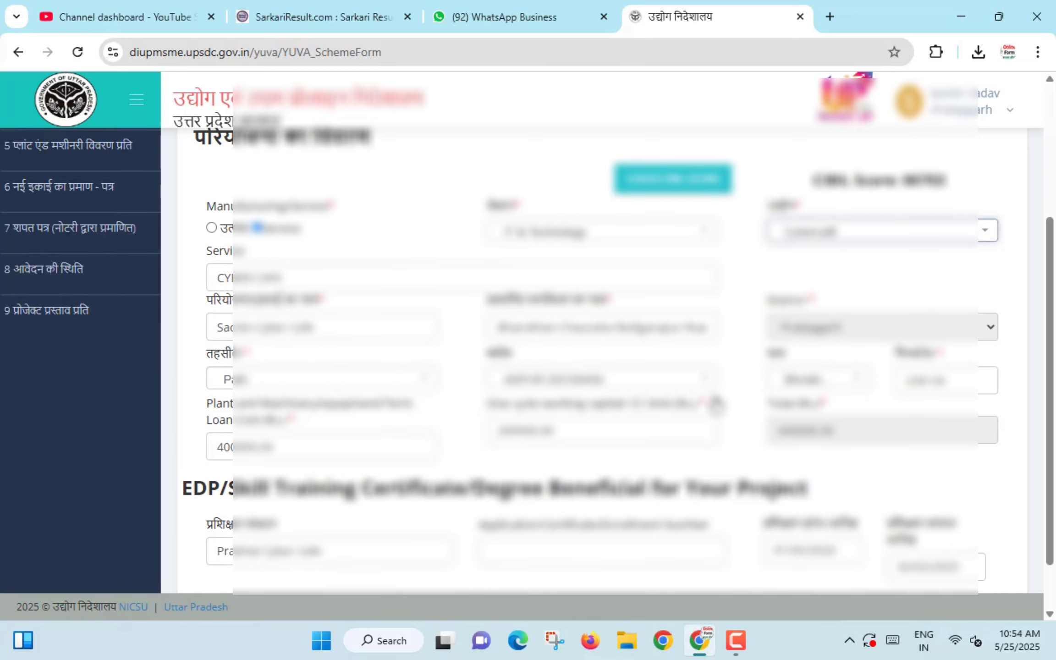
{"action": "scroll", "coordinate": [716, 404], "scroll_direction": "down", "scroll_amount": 3}
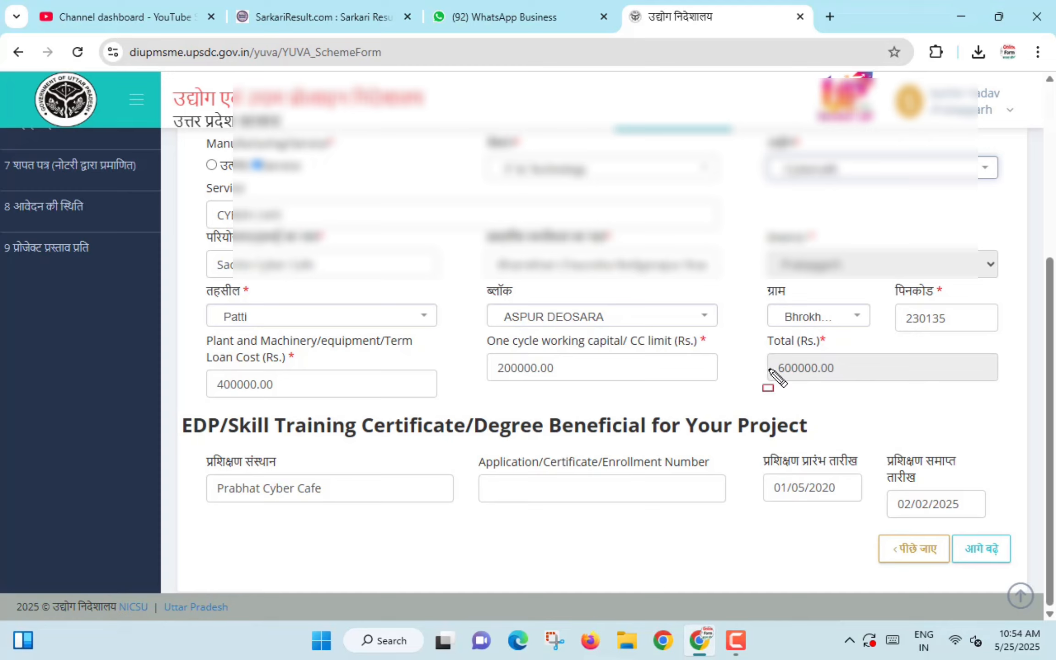
{"action": "left_click_drag", "start_coordinate": [770, 357], "coordinate": [849, 383]}
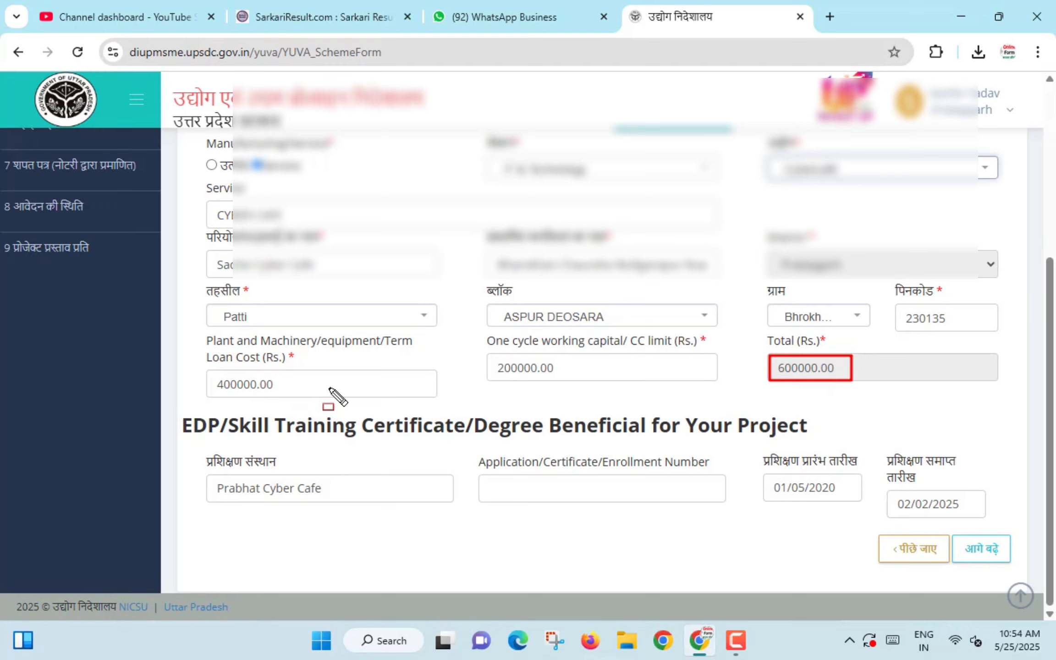
{"action": "key", "text": "Escape"}
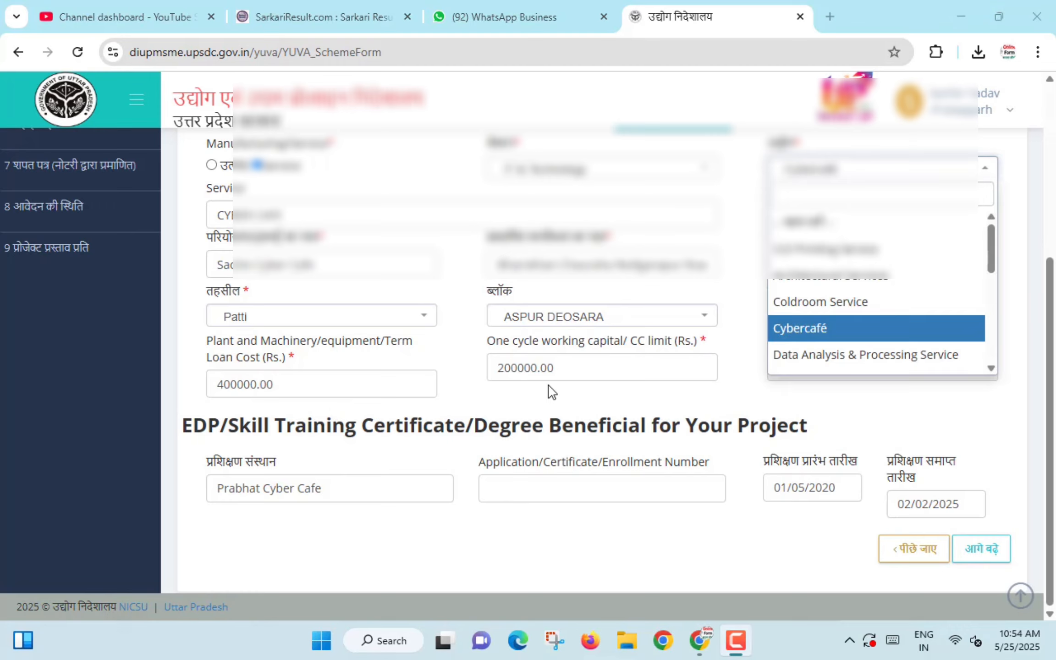
{"action": "left_click", "coordinate": [768, 390]}
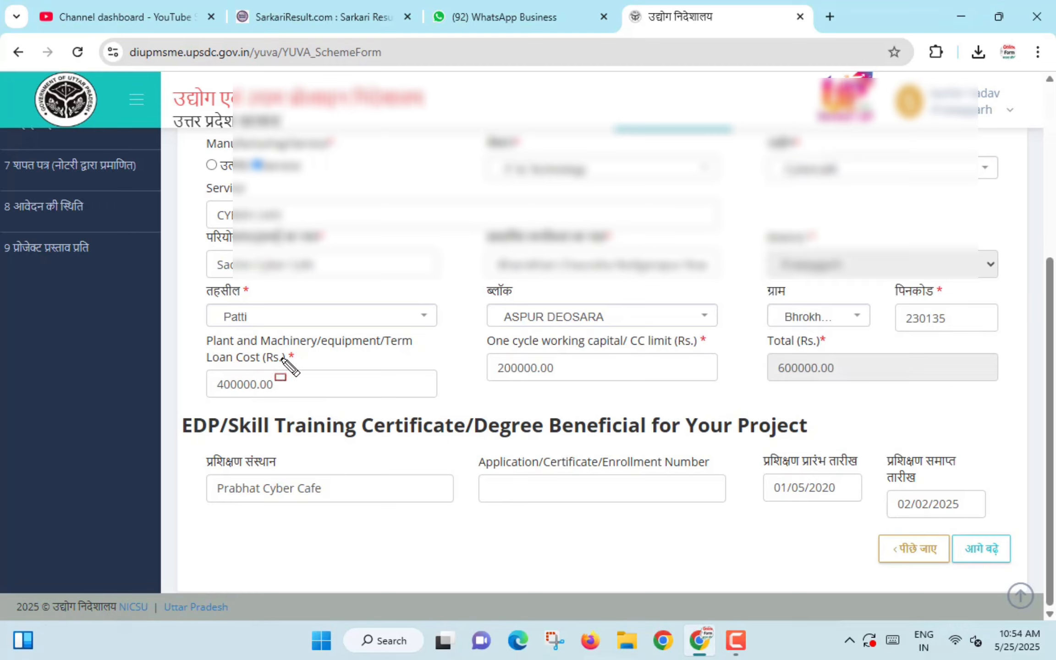
{"action": "mouse_move", "coordinate": [188, 332]}
{"action": "left_mouse_down"}
{"action": "mouse_move", "coordinate": [242, 352]}
{"action": "mouse_move", "coordinate": [430, 372]}
{"action": "left_mouse_up"}
{"action": "key", "text": "Escape"}
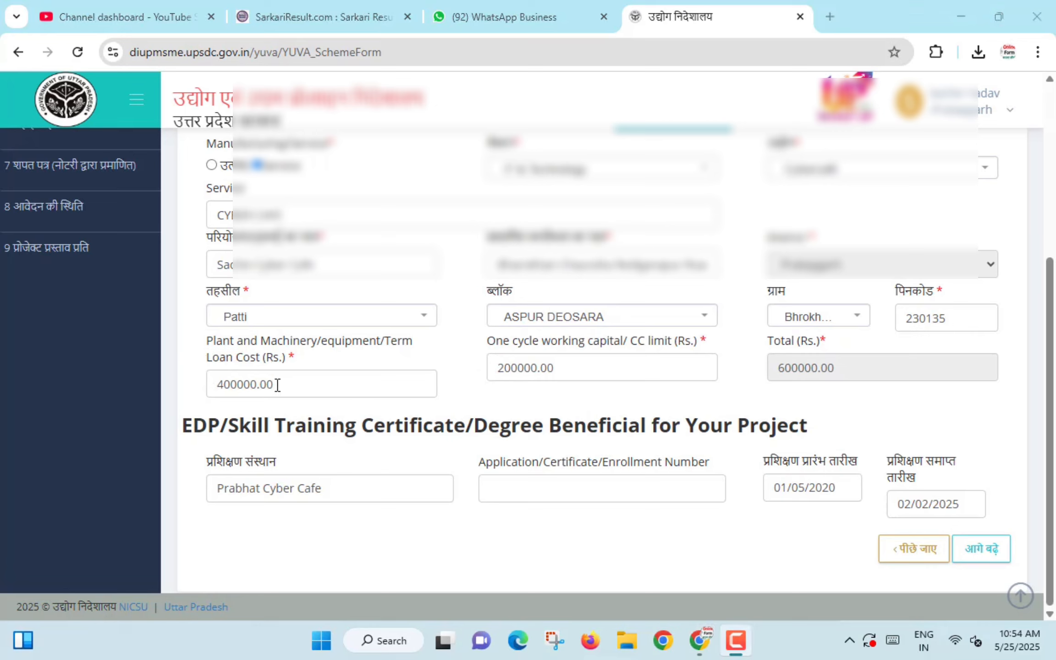
{"action": "left_click_drag", "start_coordinate": [278, 384], "coordinate": [213, 385]}
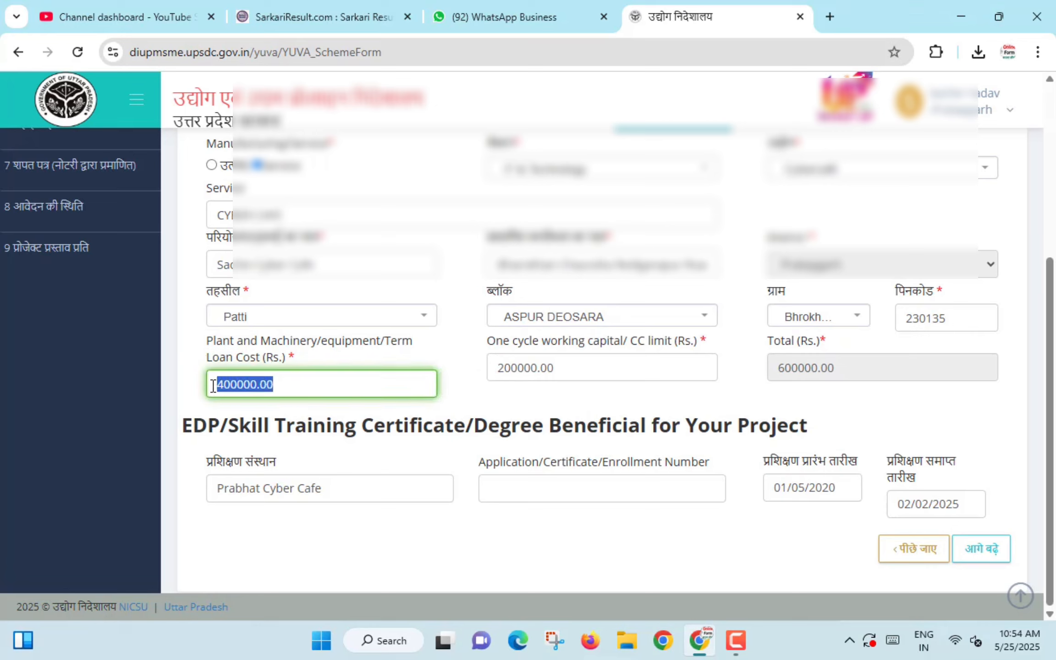
{"action": "type", "text": "3"}
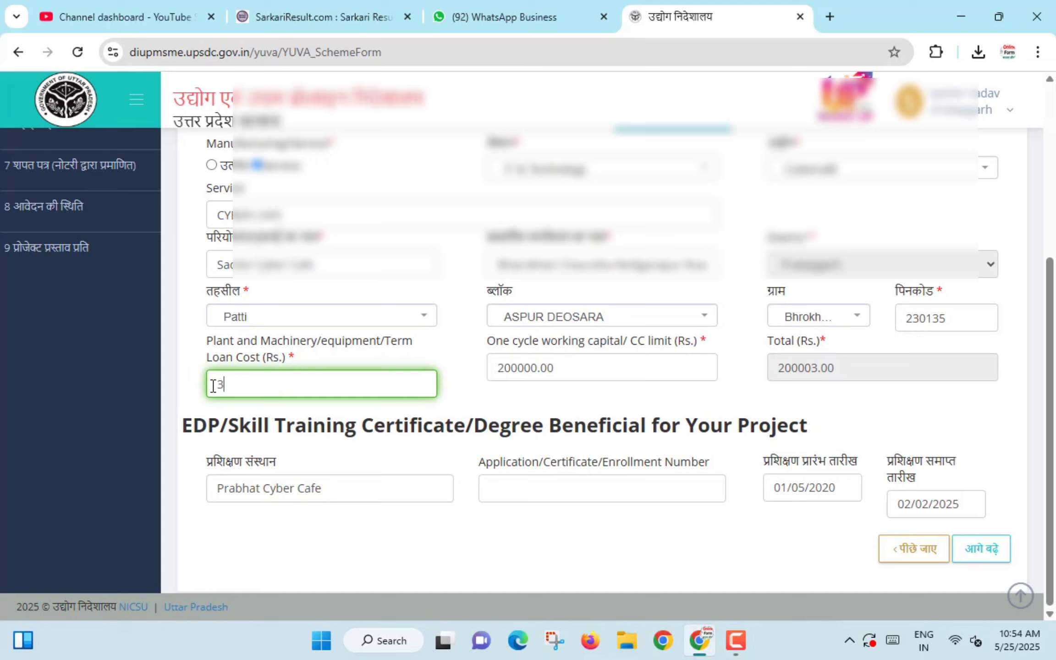
{"action": "type", "text": "20000"}
Set the one cycle working capital/CC limit to Rs. 150000
{"action": "left_click", "coordinate": [557, 369]}
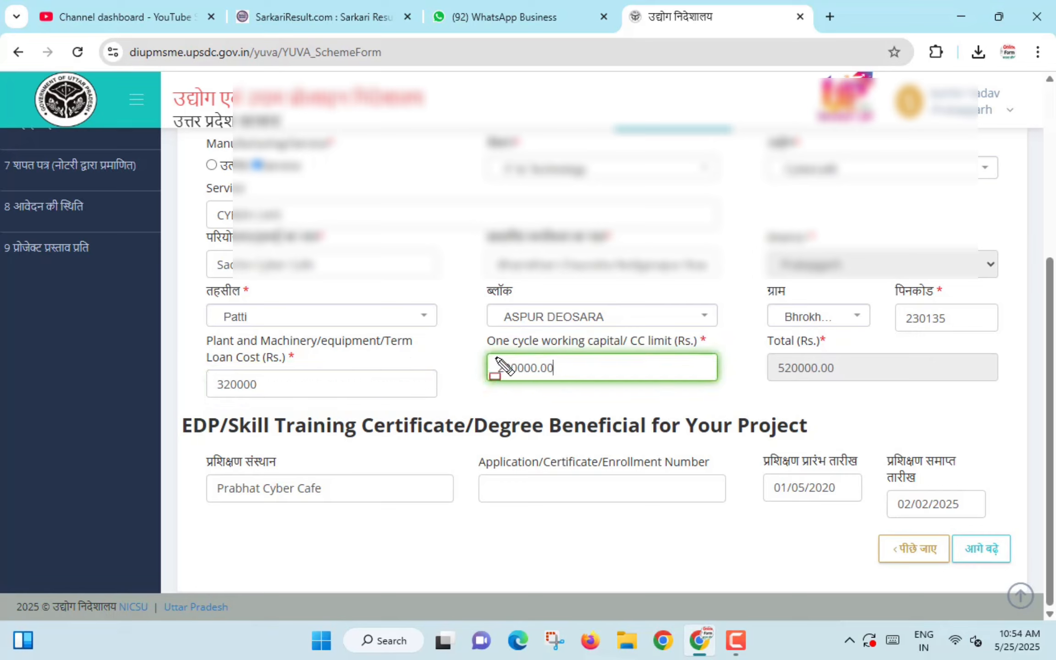
{"action": "left_click_drag", "start_coordinate": [601, 331], "coordinate": [715, 348]}
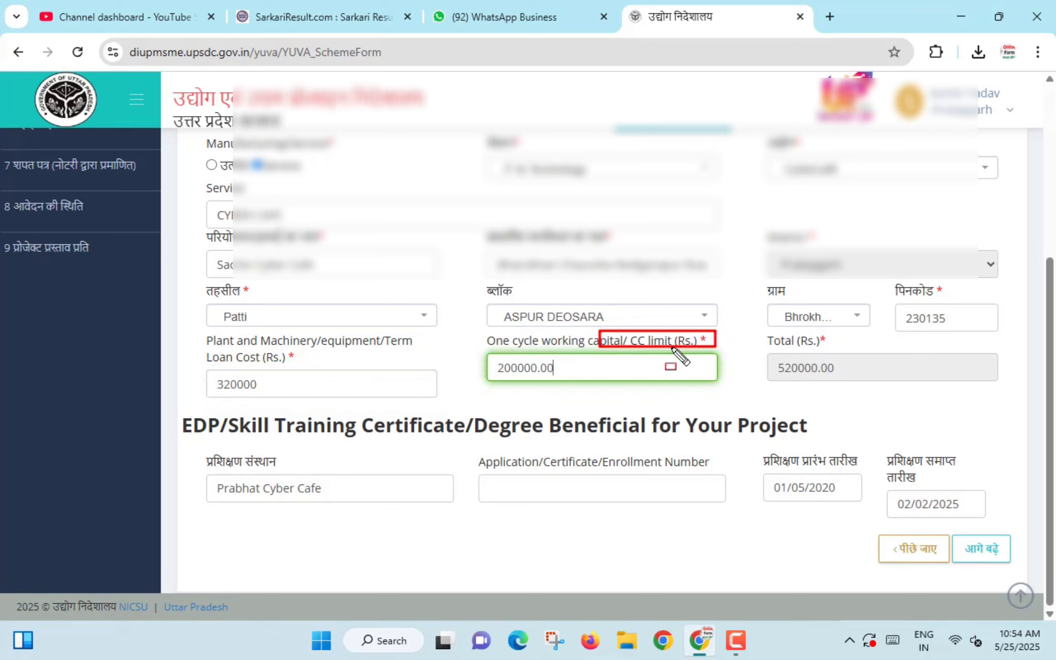
{"action": "key", "text": "Escape"}
{"action": "left_click_drag", "start_coordinate": [555, 366], "coordinate": [489, 370]}
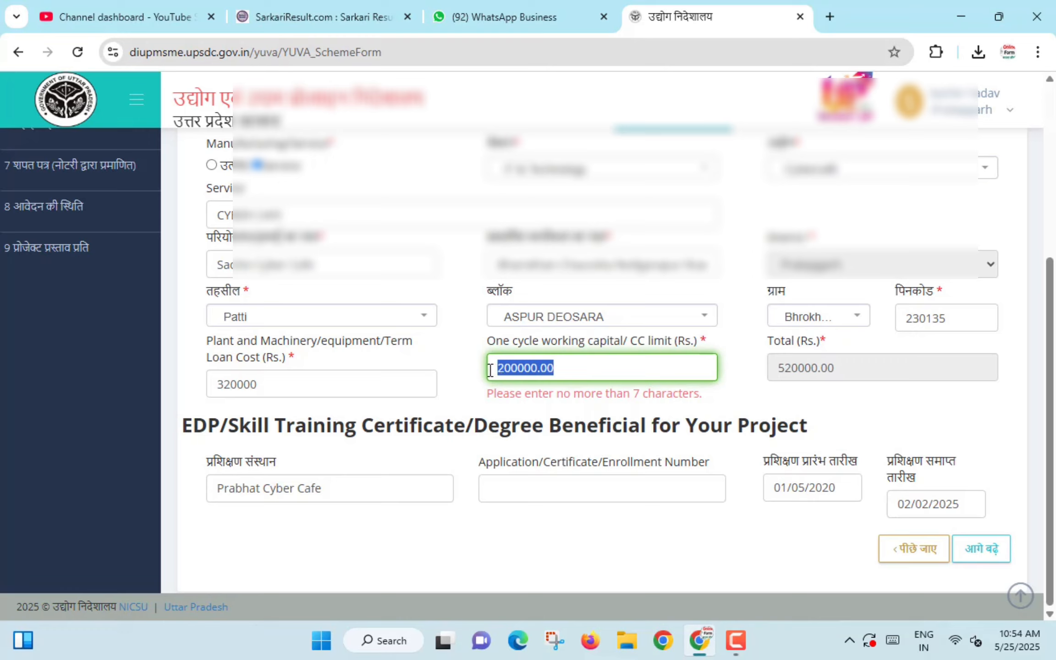
{"action": "type", "text": "150"}
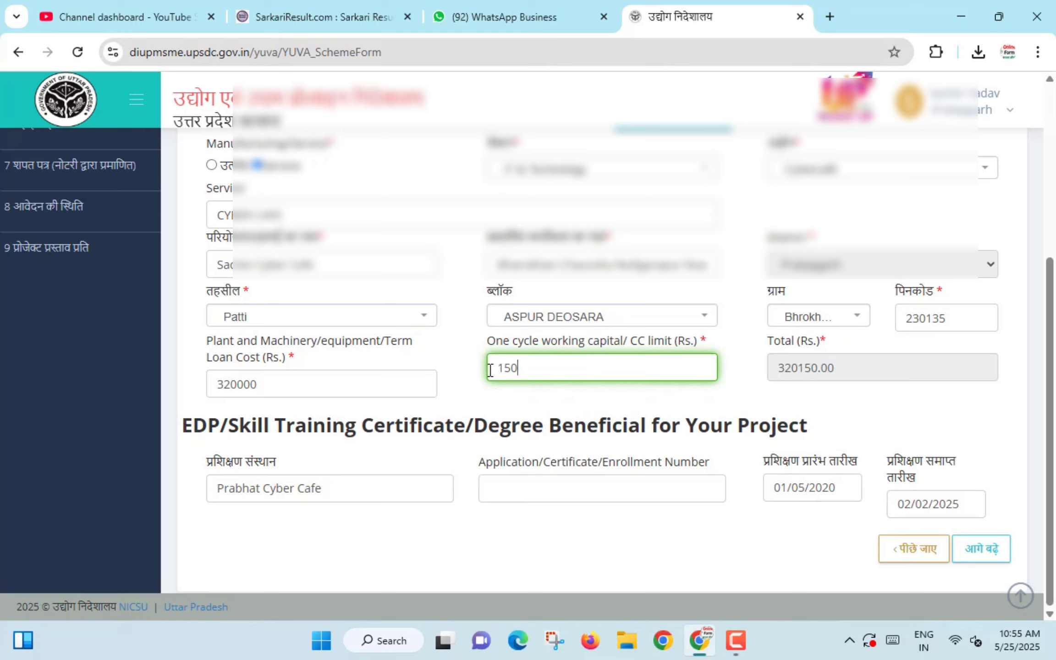
{"action": "type", "text": "000"}
{"action": "left_click", "coordinate": [673, 396]}
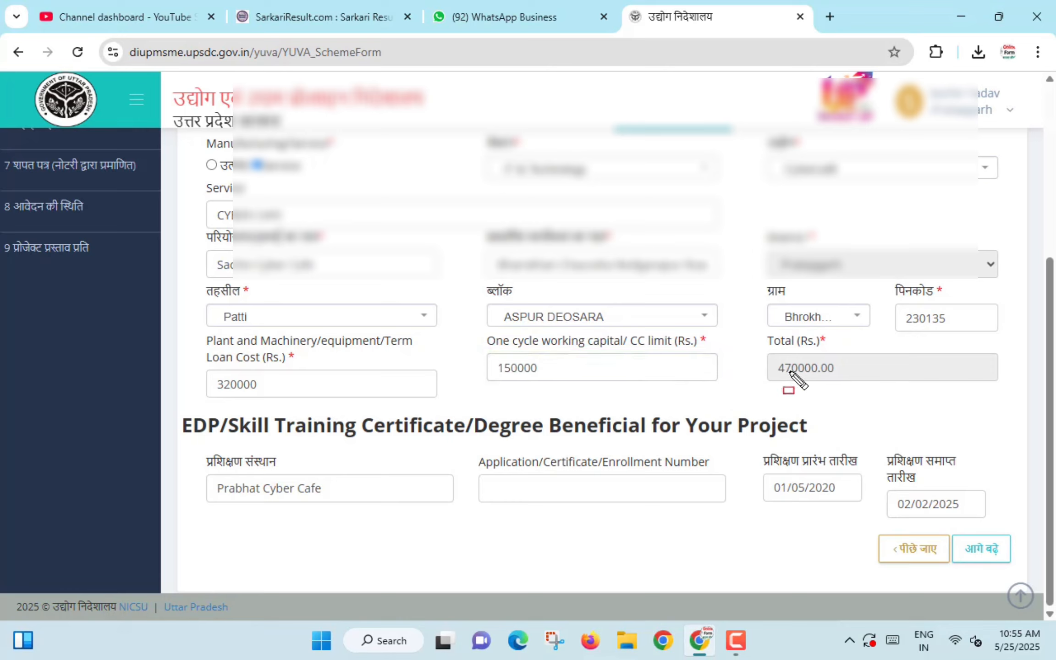
Submit the revised project details and proceed to the bank details stage
{"action": "left_click_drag", "start_coordinate": [771, 358], "coordinate": [837, 377]}
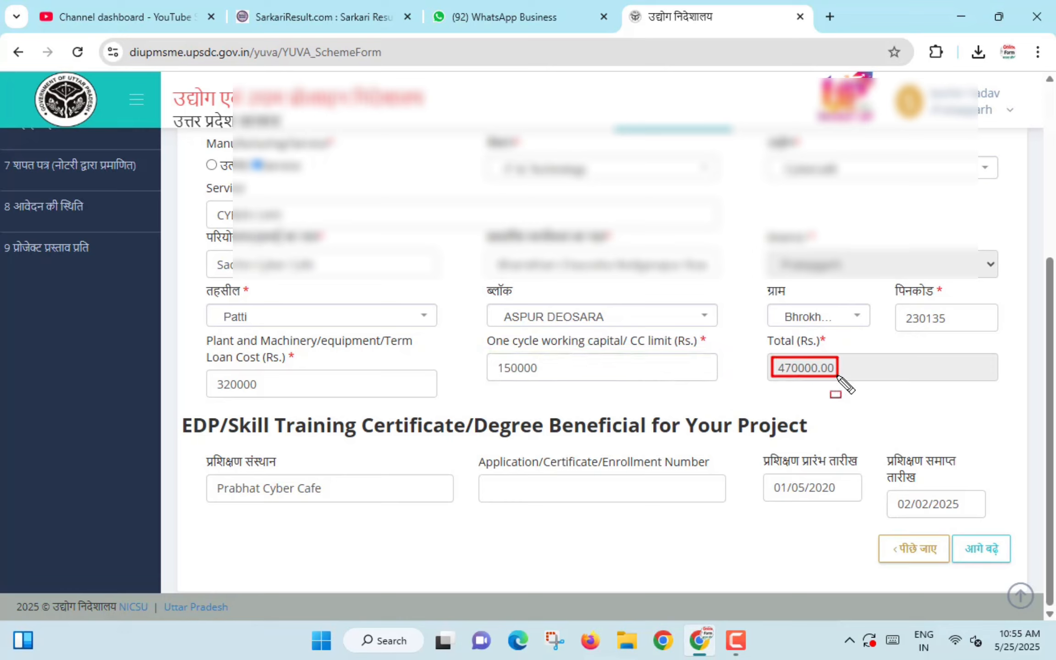
{"action": "key", "text": "Escape"}
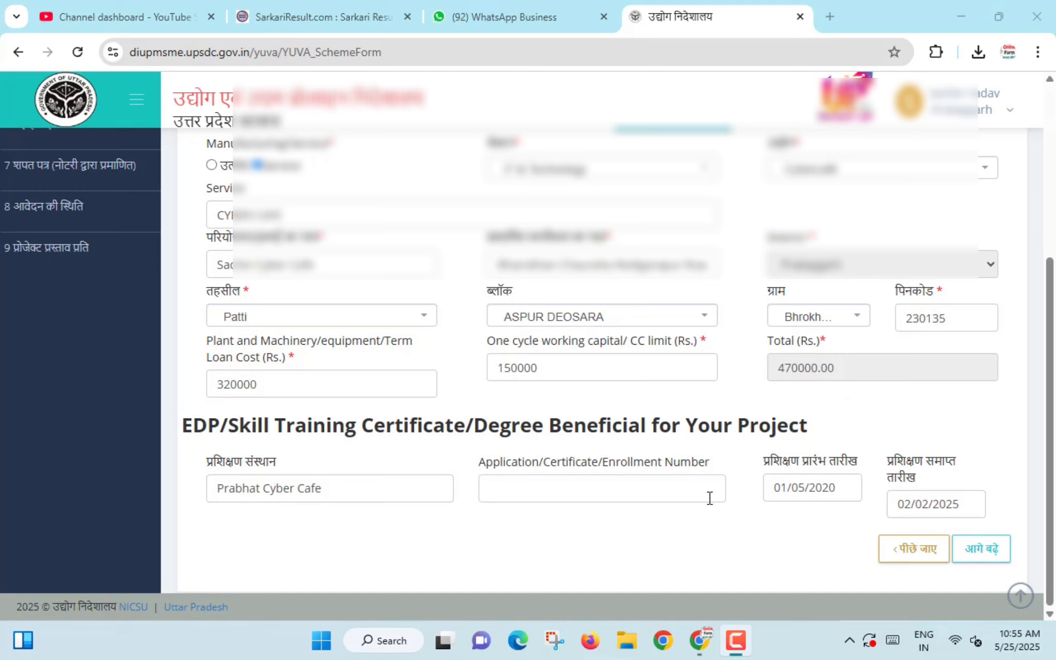
{"action": "left_click", "coordinate": [983, 556]}
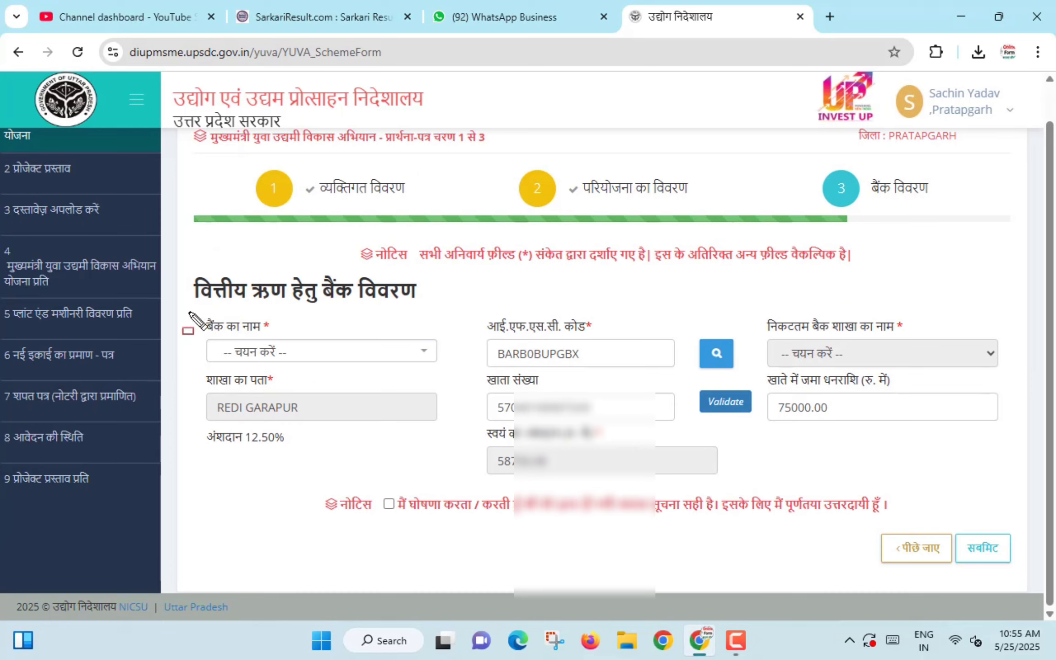
Choose Hdfc Bank Ltd as the bank for the loan
{"action": "left_click_drag", "start_coordinate": [188, 311], "coordinate": [293, 334]}
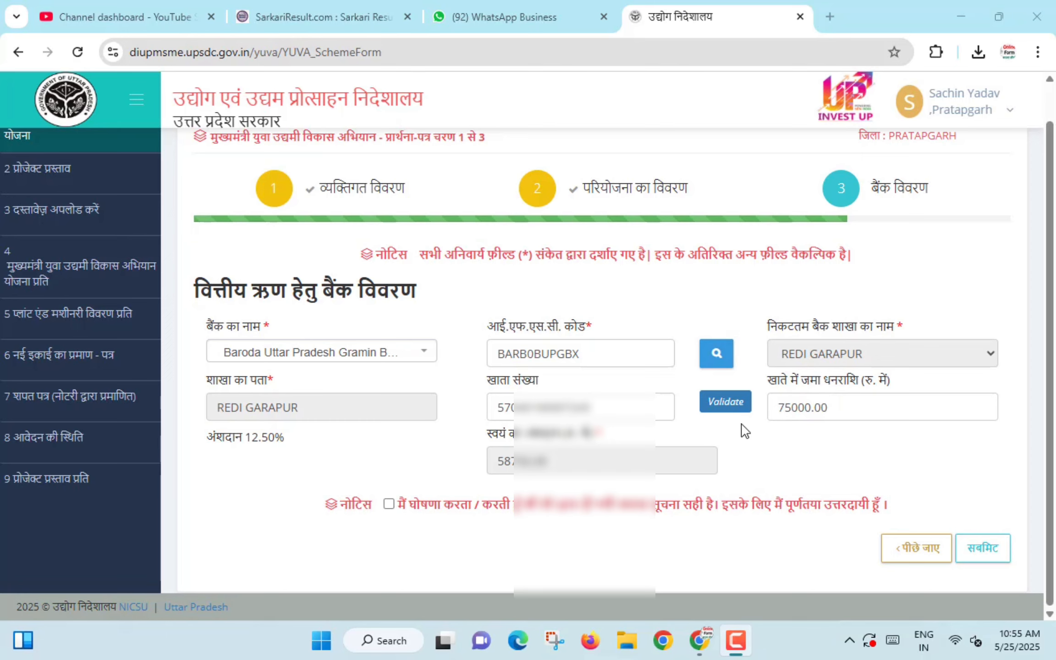
{"action": "left_click", "coordinate": [320, 352]}
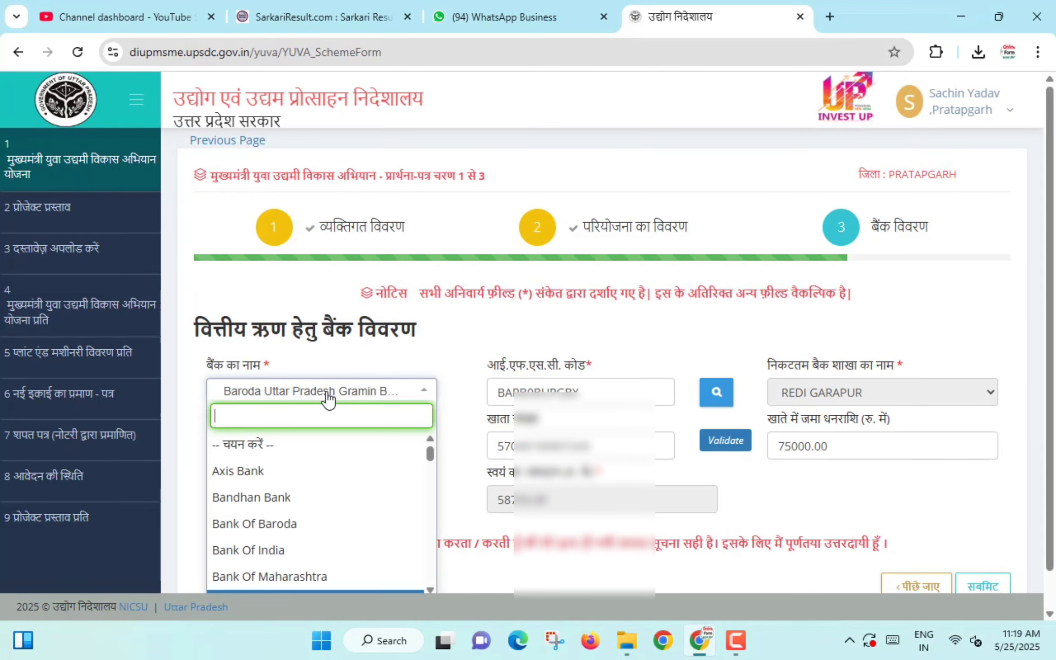
{"action": "type", "text": "HDF"}
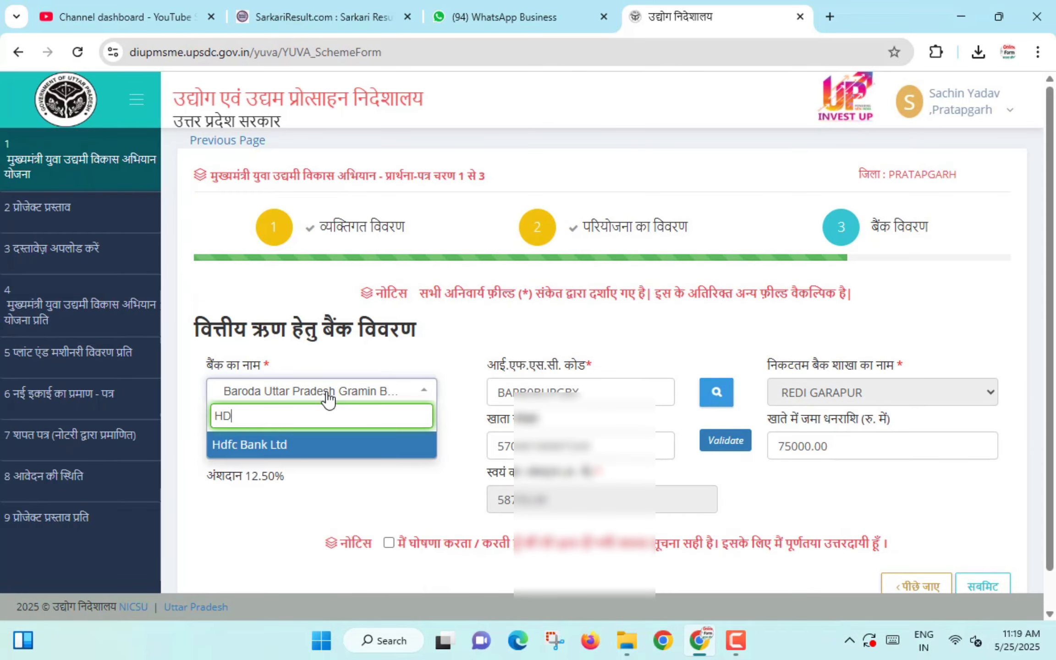
{"action": "left_click", "coordinate": [372, 437]}
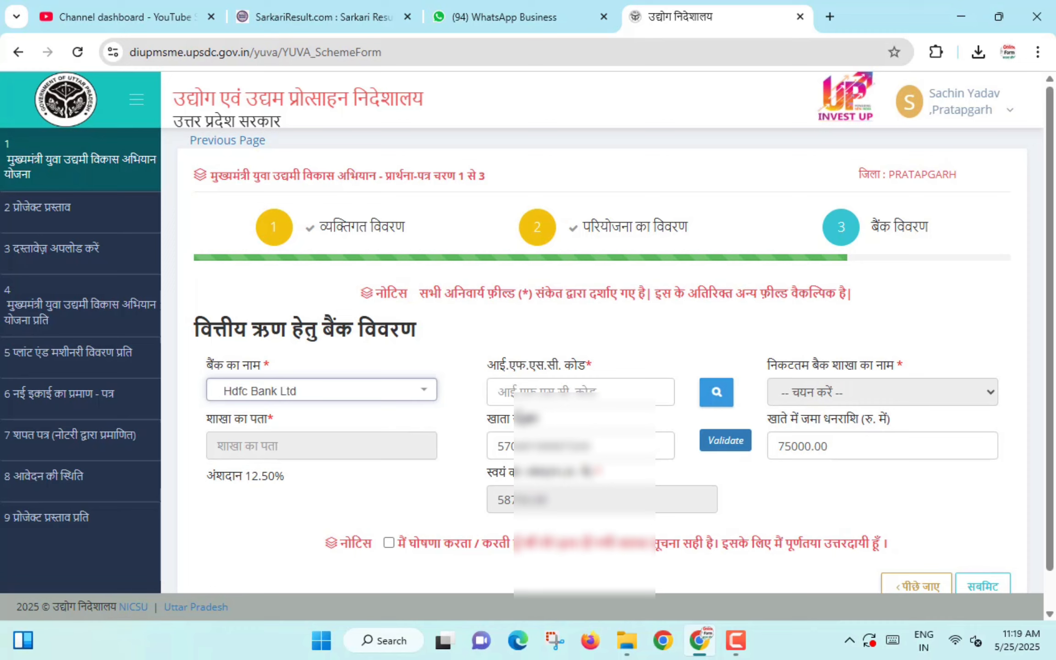
Enter HDFC0004321 as the IFSC code to fill in the Patti branch details
{"action": "left_click", "coordinate": [609, 391]}
{"action": "type", "text": "HD"}
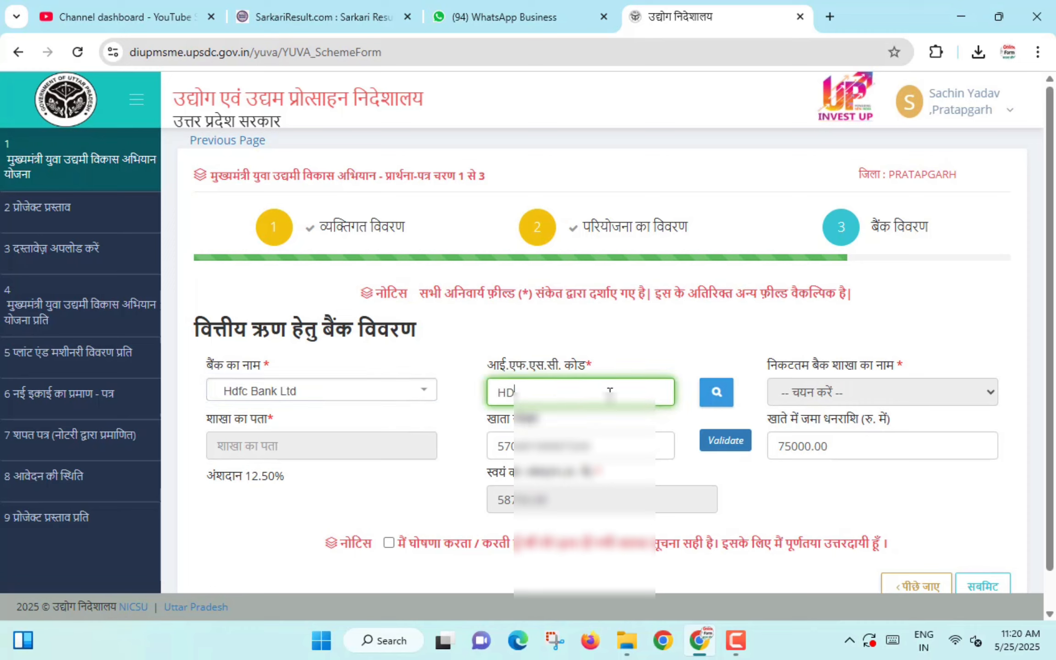
{"action": "type", "text": "FC"}
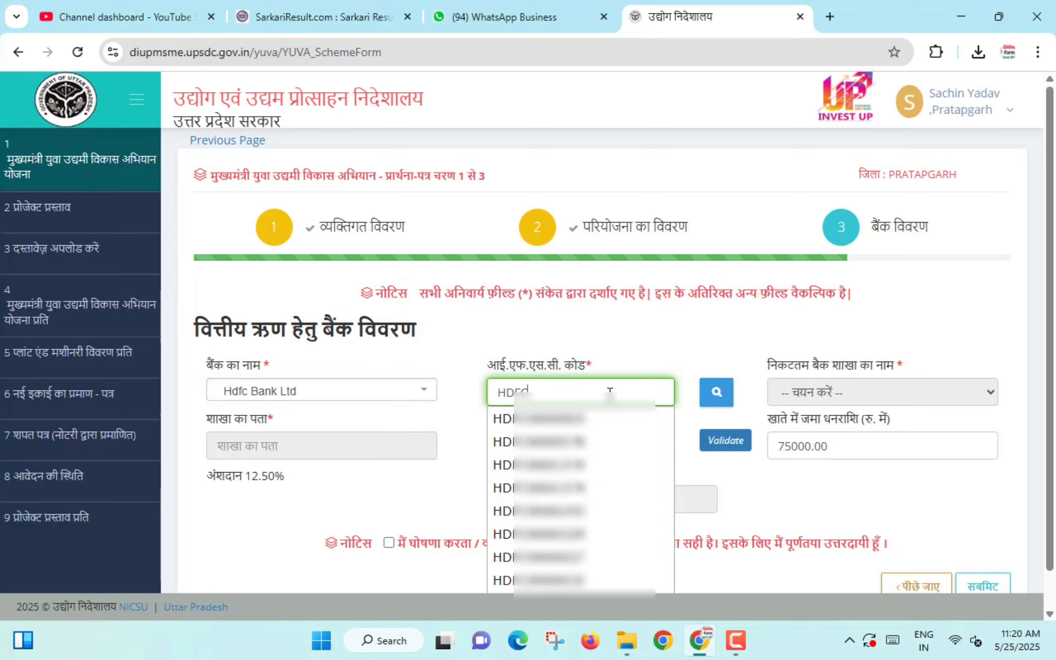
{"action": "type", "text": "00043"}
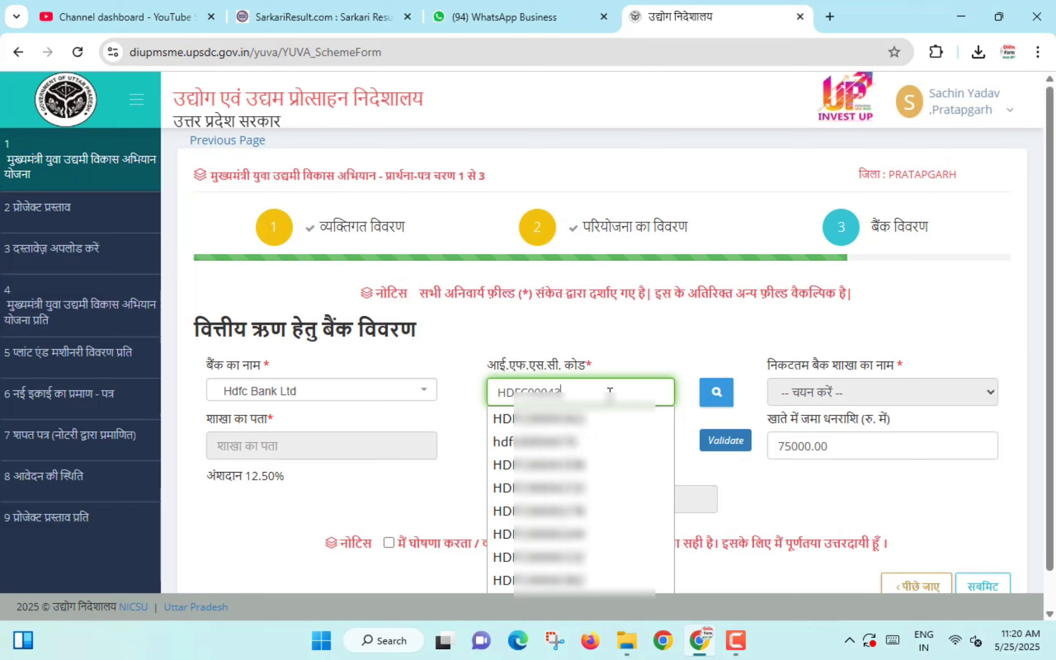
{"action": "type", "text": "21"}
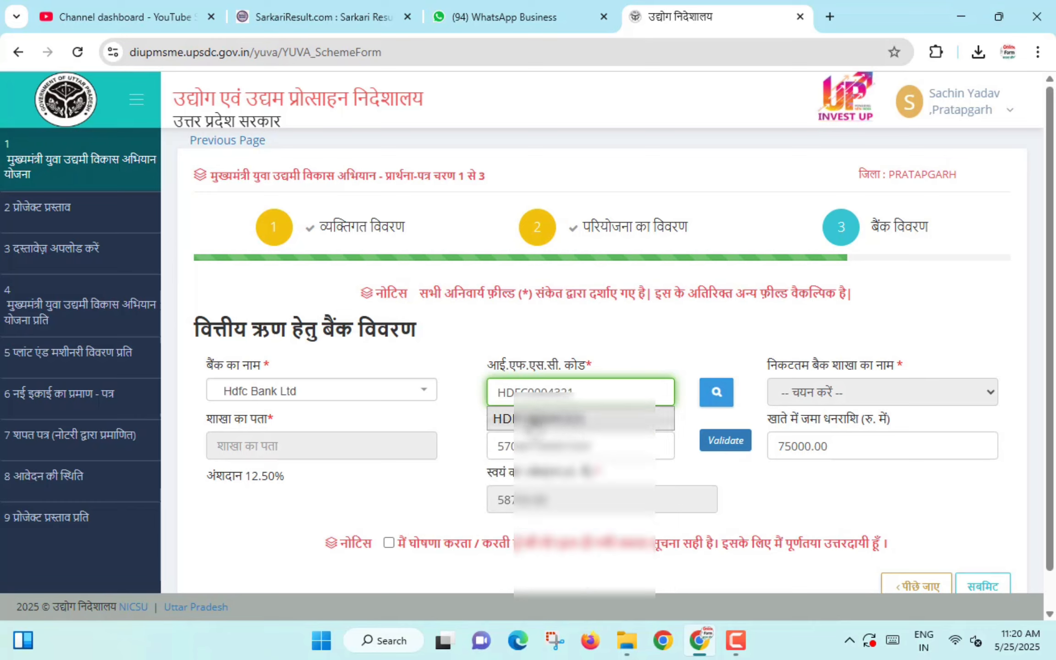
{"action": "left_click", "coordinate": [579, 412]}
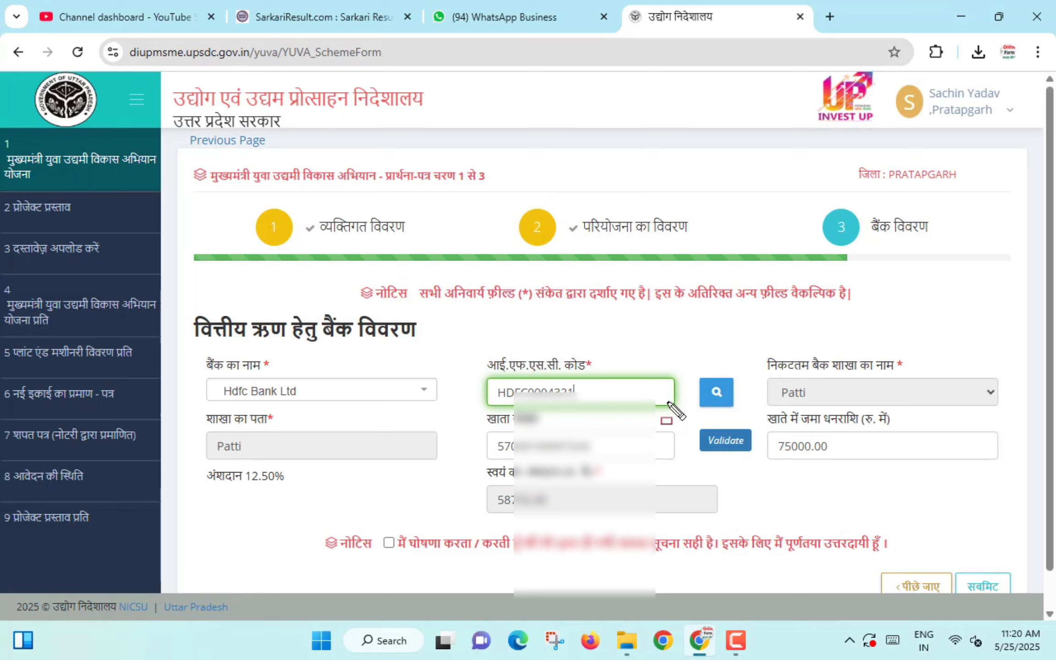
{"action": "left_click_drag", "start_coordinate": [767, 384], "coordinate": [824, 403]}
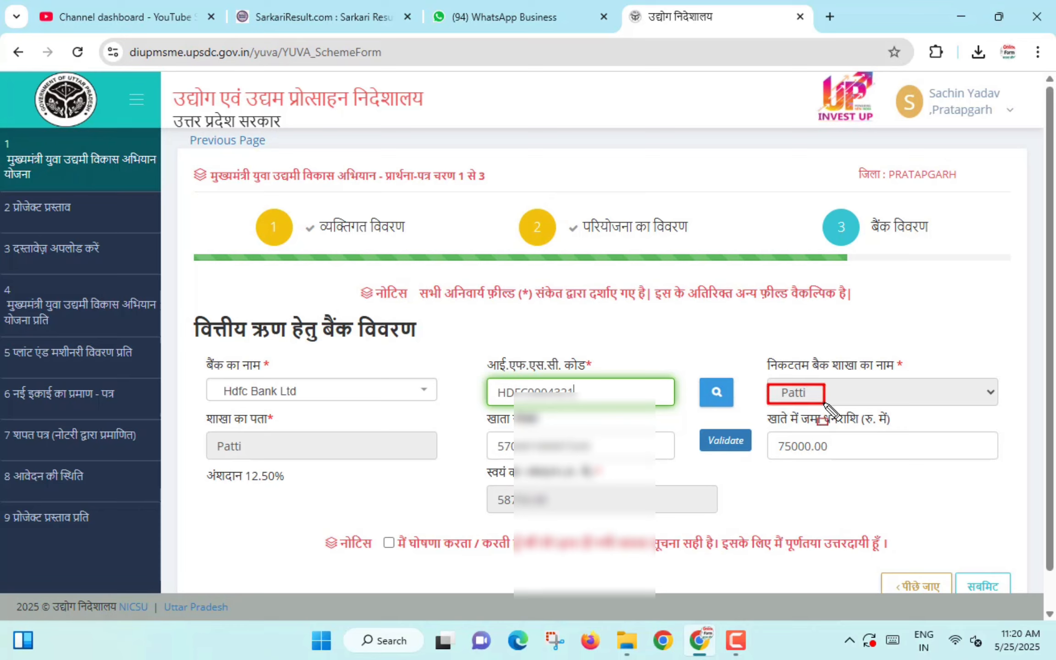
{"action": "left_click_drag", "start_coordinate": [208, 438], "coordinate": [249, 455]}
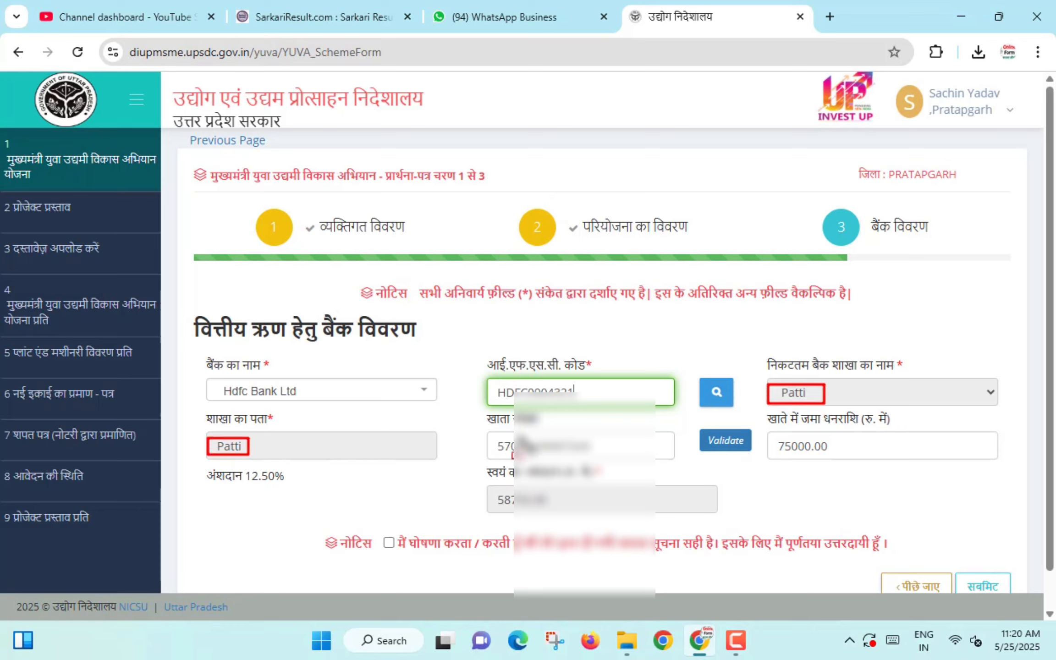
Replace the existing bank account number with the applicant's new account number and validate it
{"action": "left_click_drag", "start_coordinate": [489, 433], "coordinate": [605, 461]}
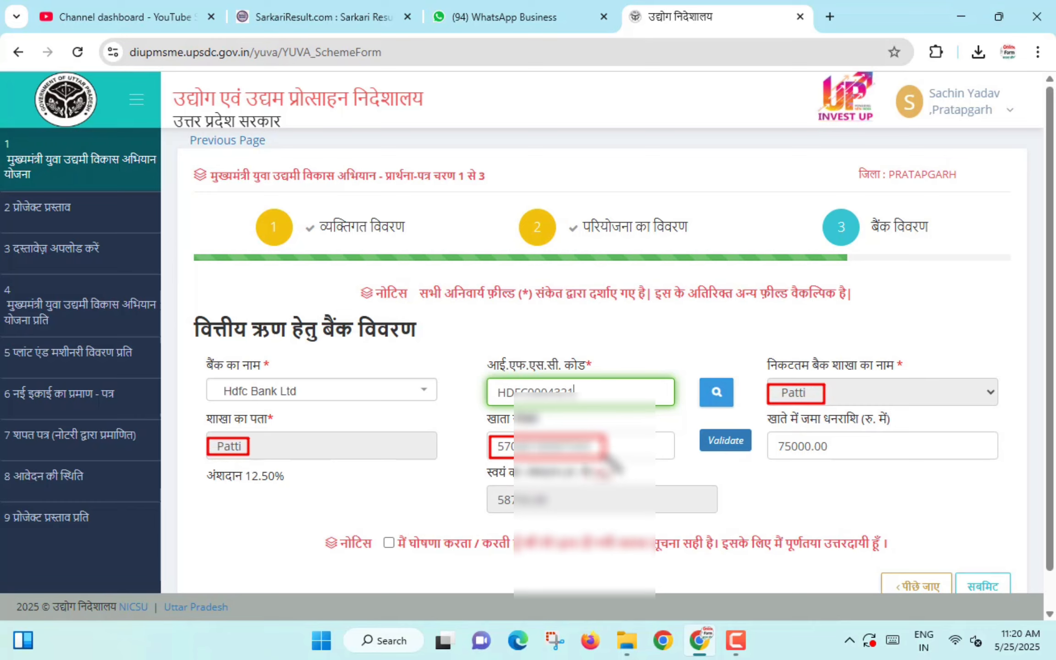
{"action": "key", "text": "Escape"}
{"action": "double_click", "coordinate": [593, 448]}
{"action": "key", "text": "BackSpace"}
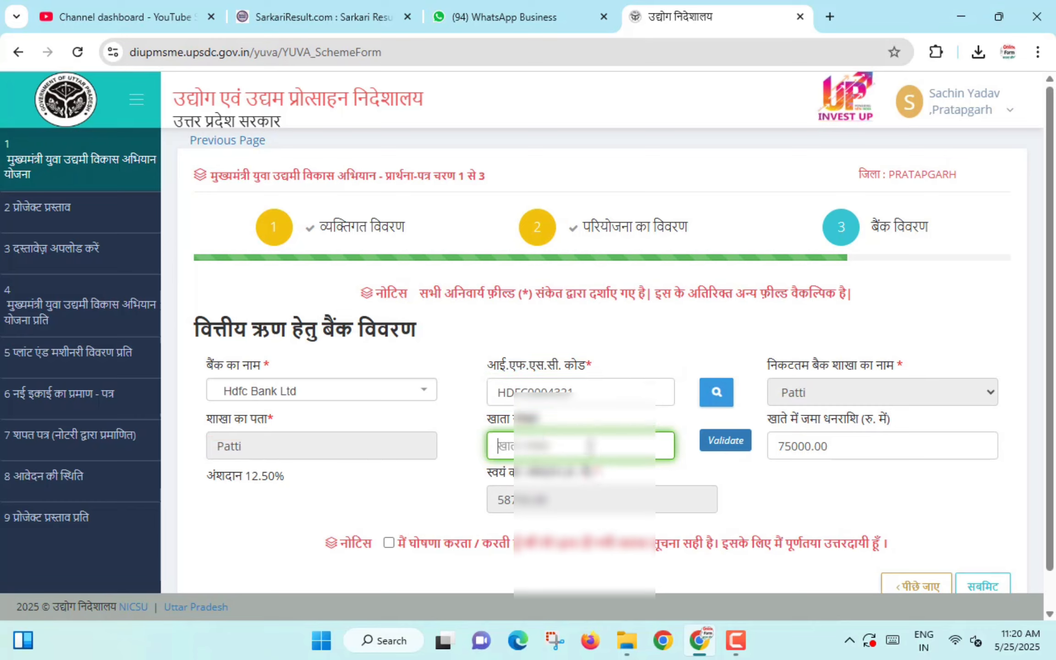
{"action": "key", "text": "ctrl+v"}
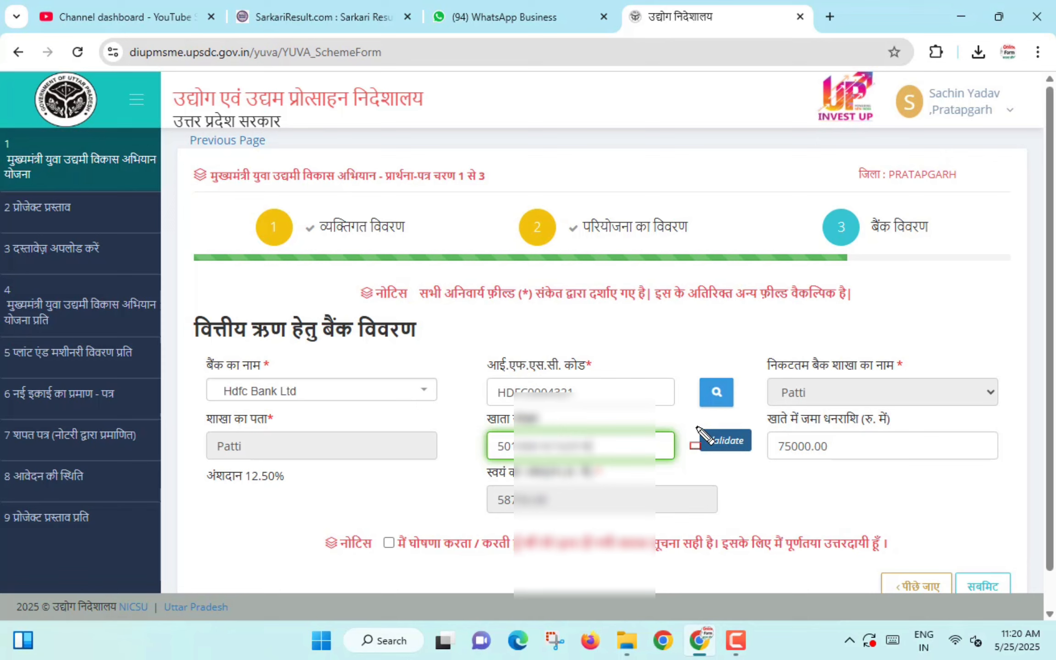
{"action": "left_click", "coordinate": [733, 443]}
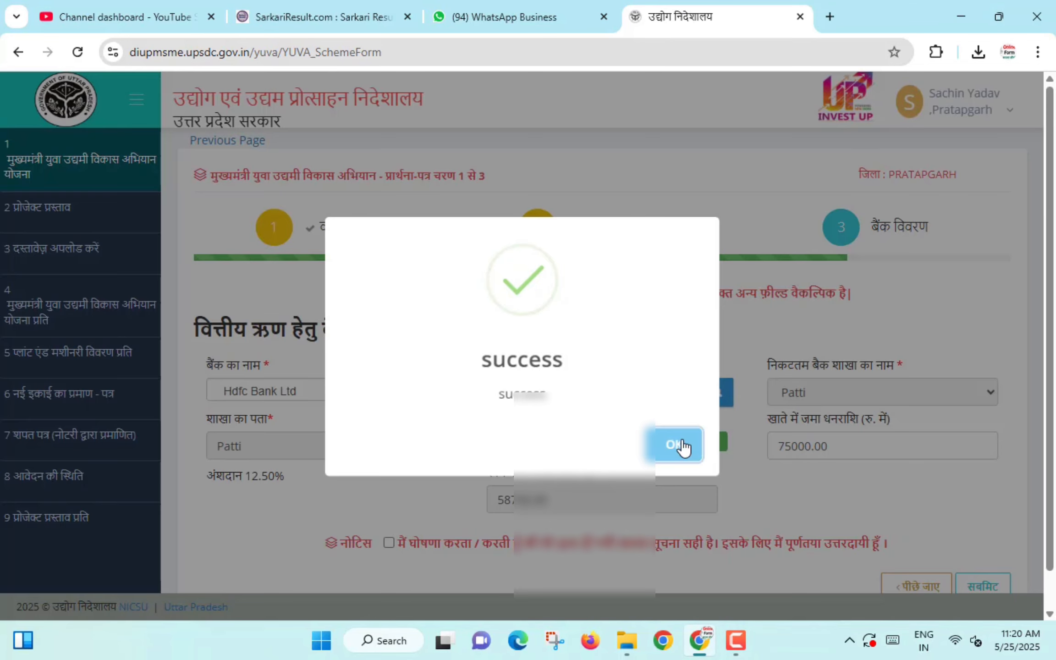
{"action": "left_click", "coordinate": [681, 445]}
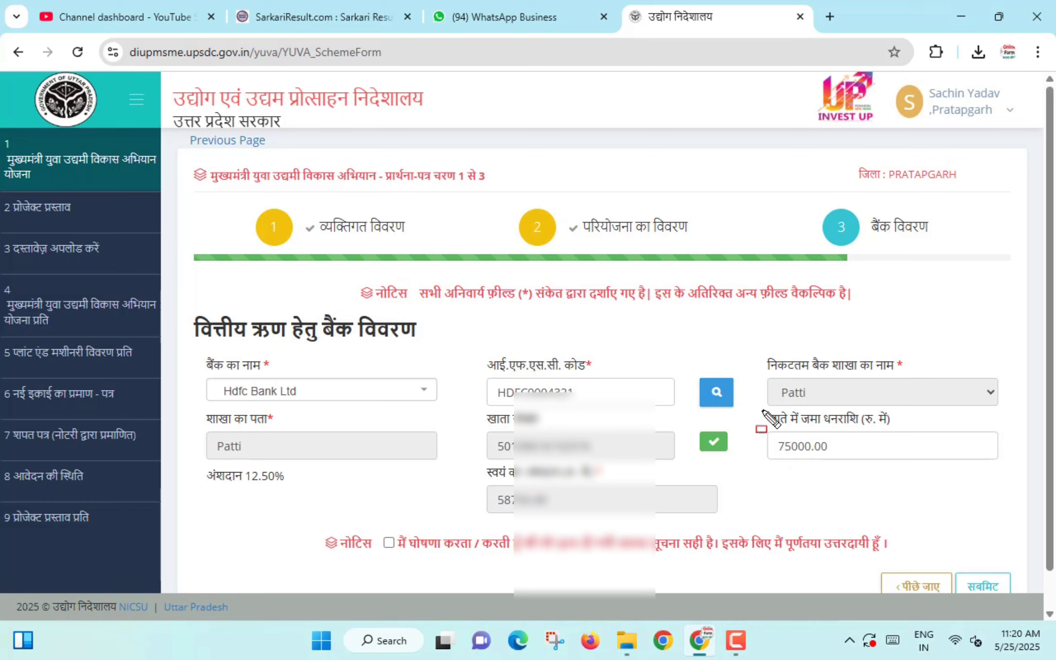
Accept the declaration that the information is correct and submit the bank details
{"action": "left_click_drag", "start_coordinate": [758, 407], "coordinate": [821, 425]}
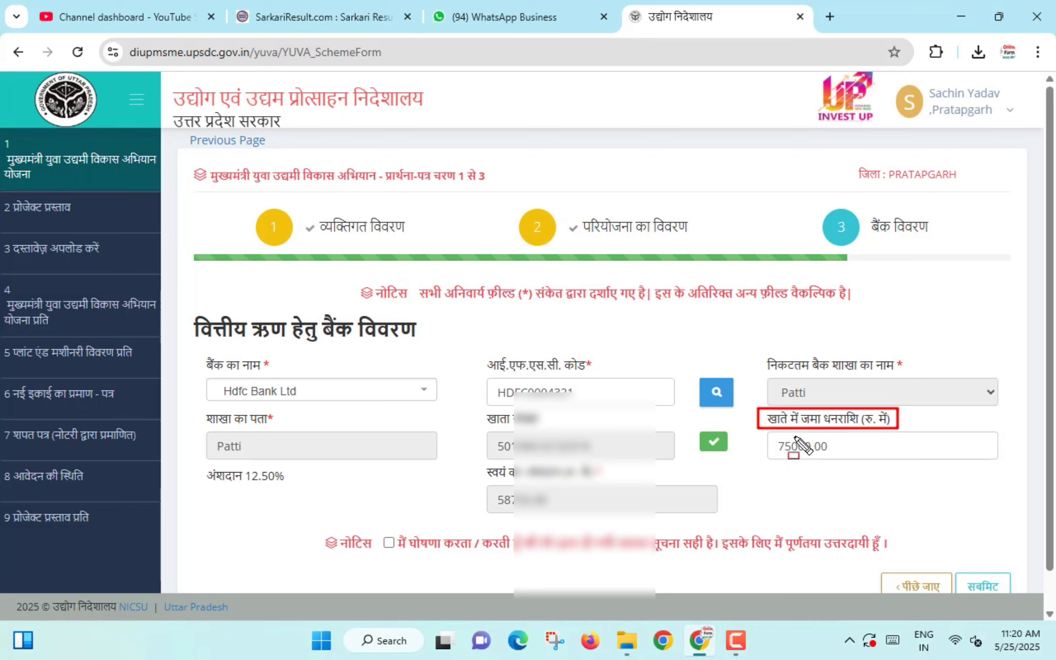
{"action": "mouse_move", "coordinate": [769, 433]}
{"action": "left_mouse_down"}
{"action": "mouse_move", "coordinate": [800, 457]}
{"action": "mouse_move", "coordinate": [835, 456]}
{"action": "left_mouse_up"}
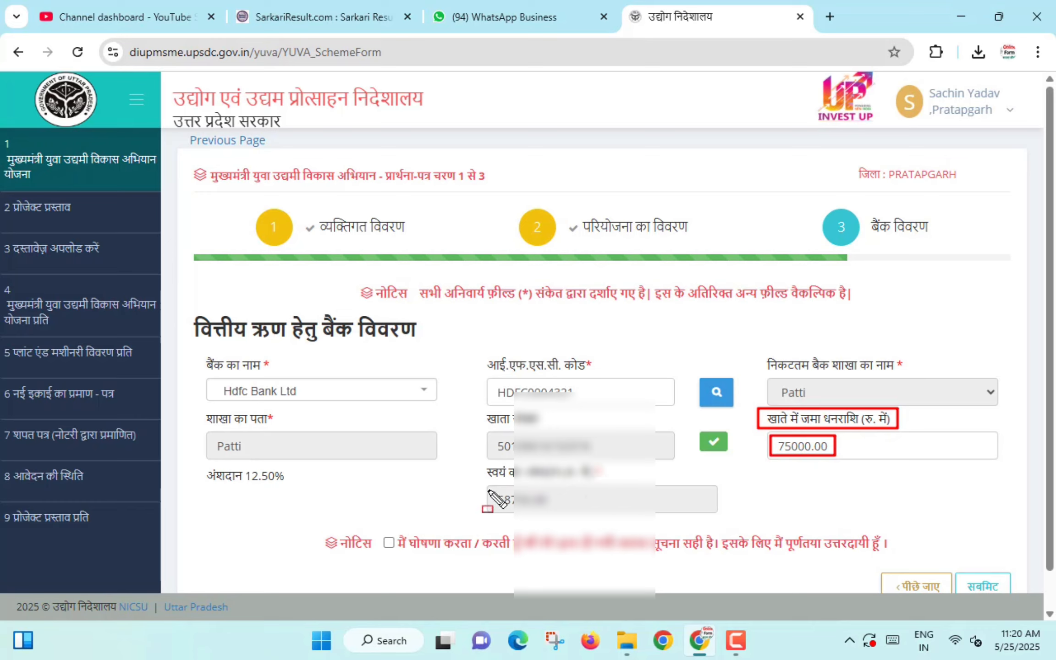
{"action": "left_click_drag", "start_coordinate": [191, 465], "coordinate": [304, 492]}
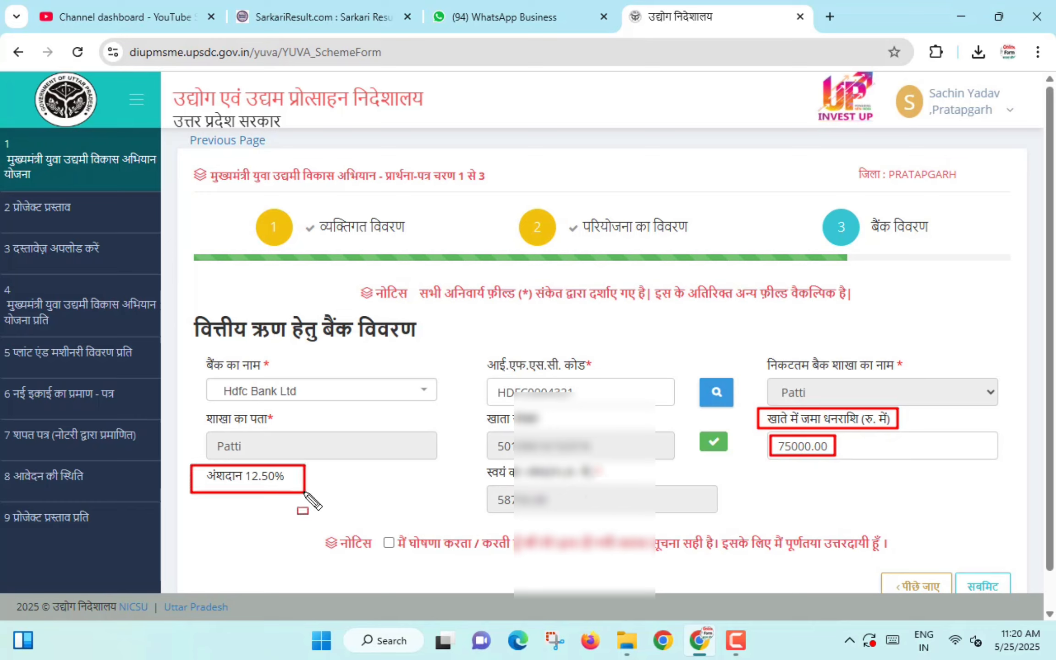
{"action": "key", "text": "Escape"}
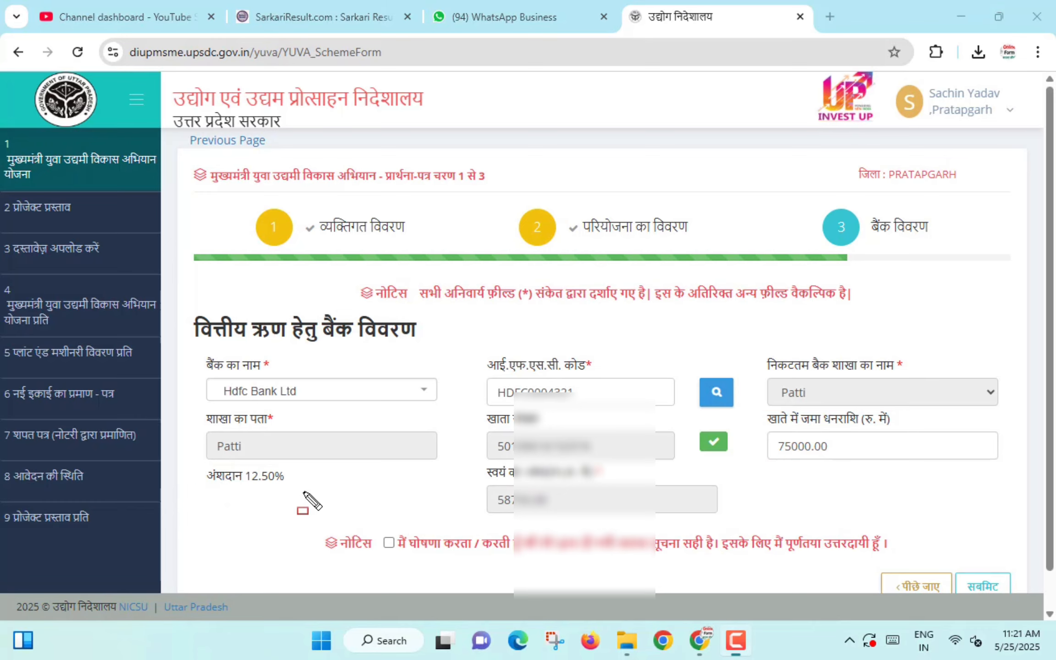
{"action": "left_click_drag", "start_coordinate": [379, 532], "coordinate": [394, 555]}
{"action": "key", "text": "Escape"}
{"action": "left_click", "coordinate": [388, 543]}
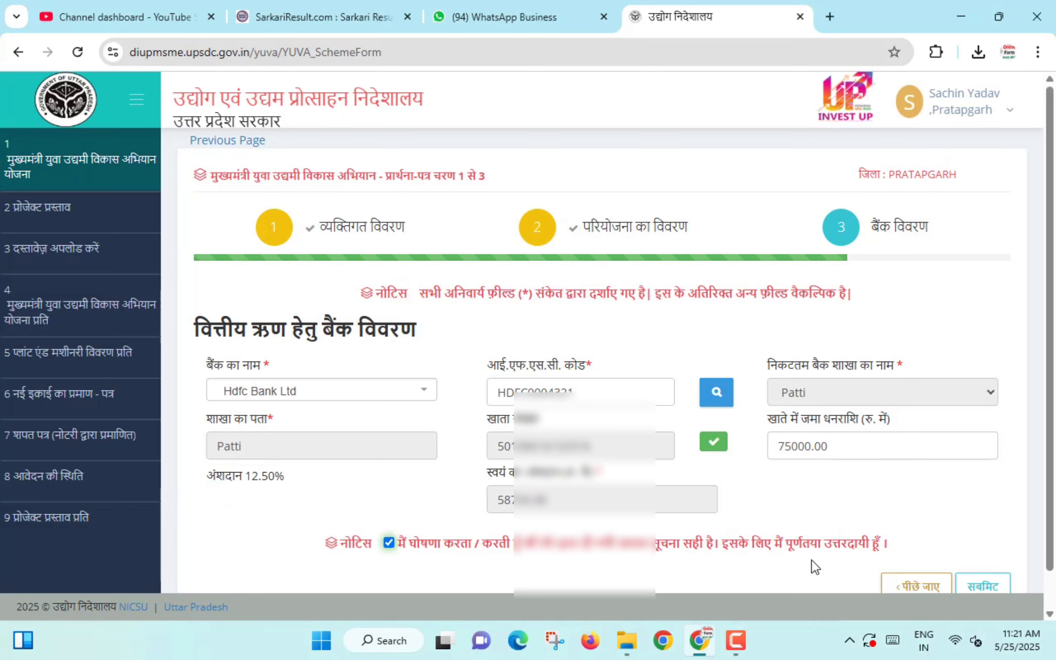
{"action": "key", "text": "ctrl+shift+d"}
{"action": "left_click_drag", "start_coordinate": [959, 567], "coordinate": [1006, 590]}
{"action": "key", "text": "Escape"}
{"action": "left_click", "coordinate": [985, 585]}
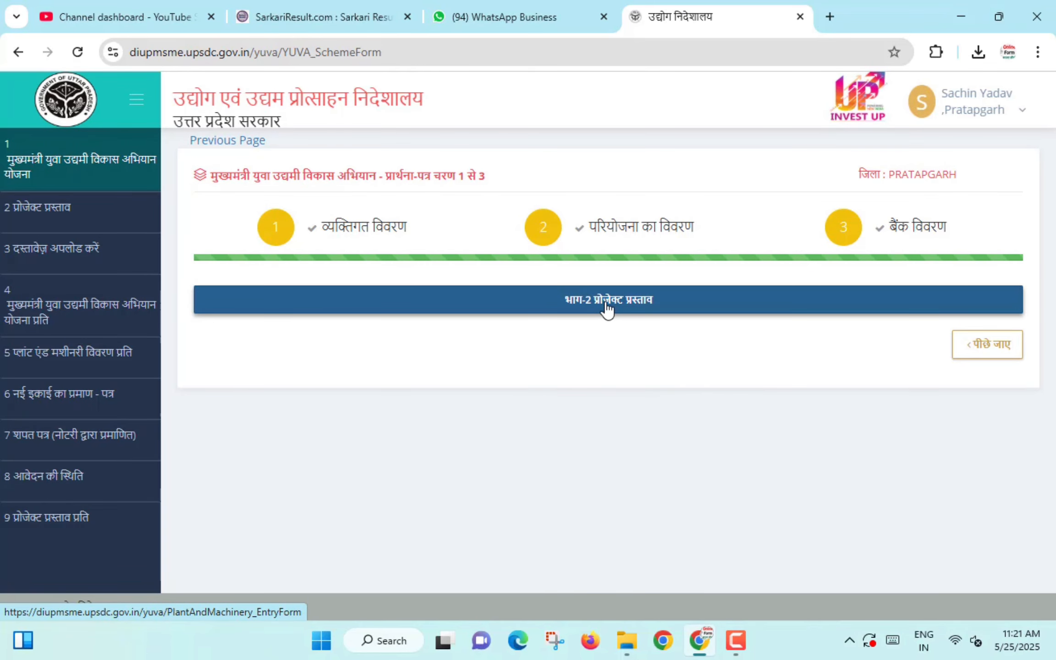
Proceed to part 2, the project proposal (प्रोजेक्ट प्रस्ताव), and dismiss the plant and machinery cost warning
{"action": "key", "text": "ctrl+shift+d"}
{"action": "left_click_drag", "start_coordinate": [548, 283], "coordinate": [652, 314]}
{"action": "key", "text": "Escape"}
{"action": "left_click", "coordinate": [646, 314]}
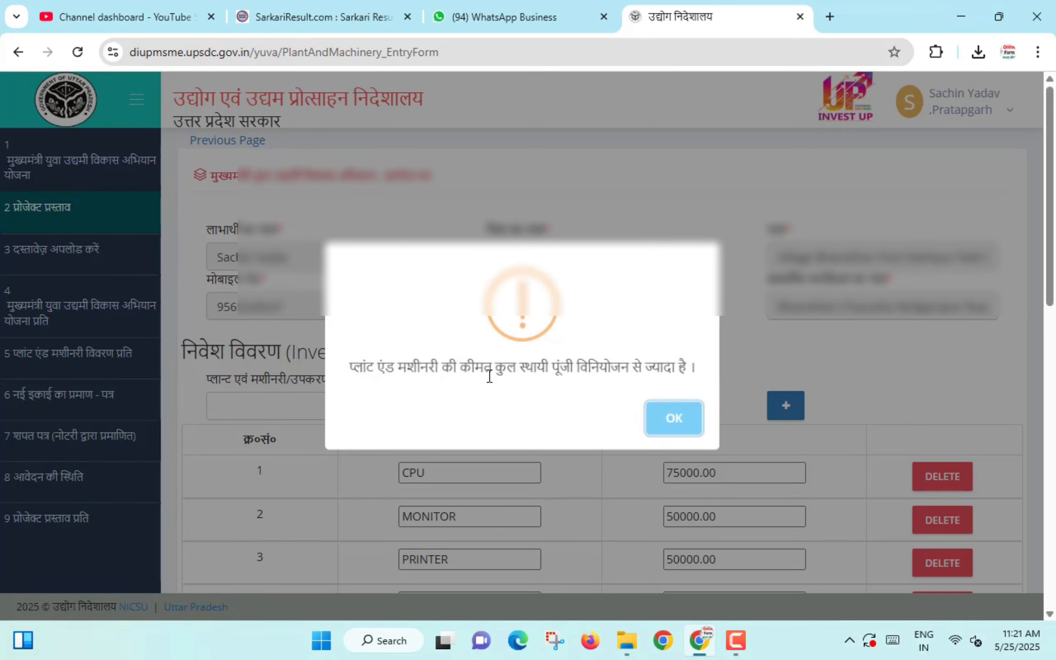
{"action": "left_click", "coordinate": [674, 423]}
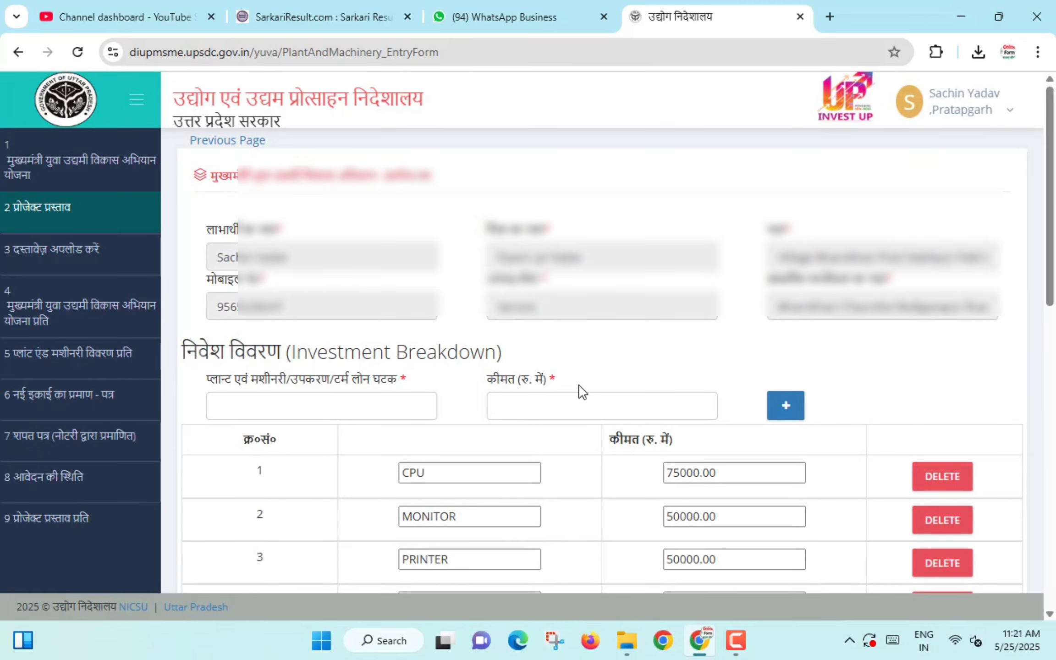
Delete all the existing plant and machinery items, from CPU through RENT, from the Investment Breakdown
{"action": "scroll", "coordinate": [580, 384], "scroll_direction": "down", "scroll_amount": 10}
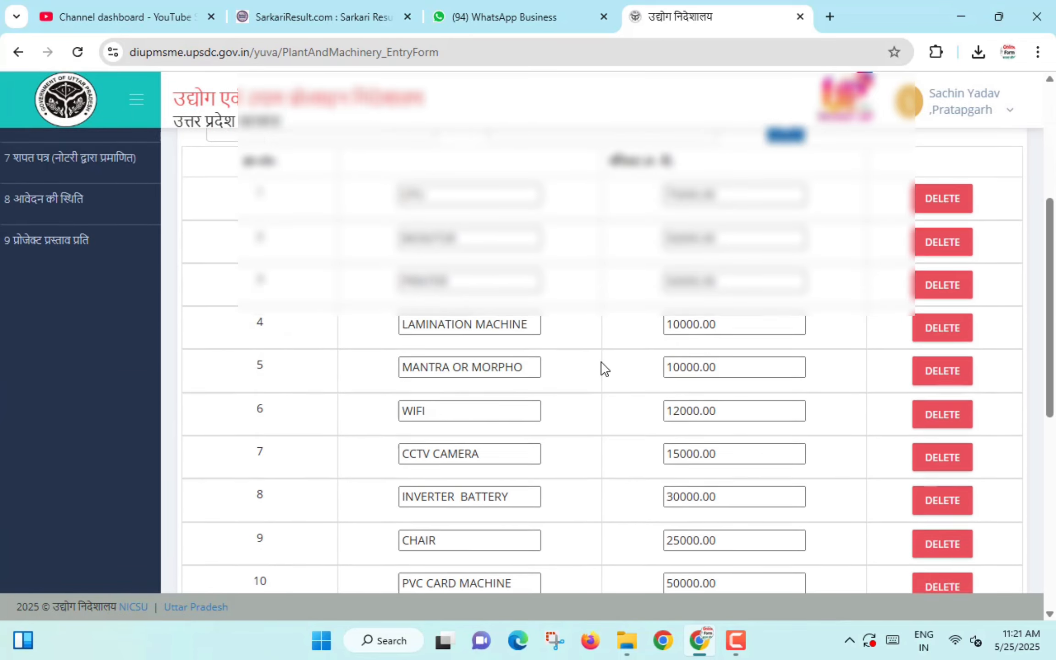
{"action": "scroll", "coordinate": [604, 368], "scroll_direction": "down", "scroll_amount": 6}
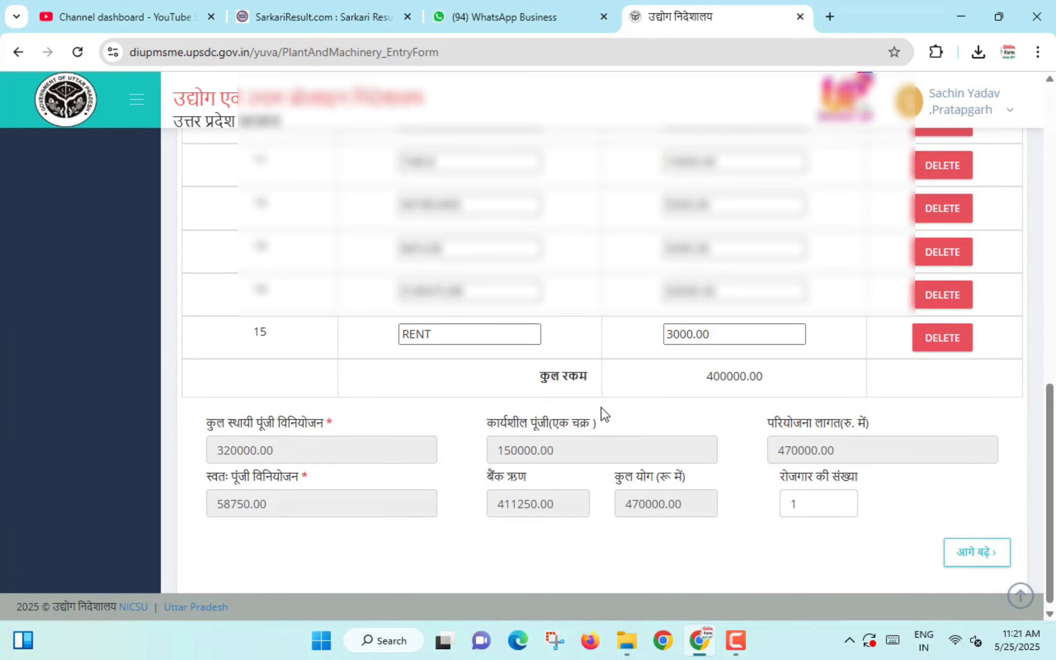
{"action": "scroll", "coordinate": [603, 423], "scroll_direction": "up", "scroll_amount": 3}
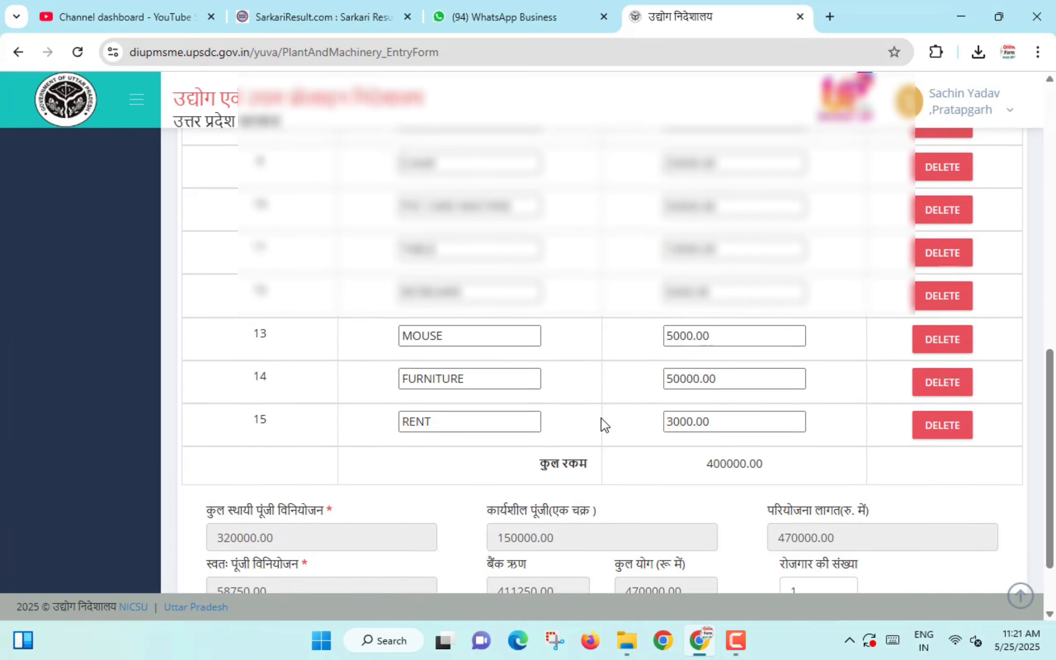
{"action": "scroll", "coordinate": [825, 397], "scroll_direction": "down", "scroll_amount": 3}
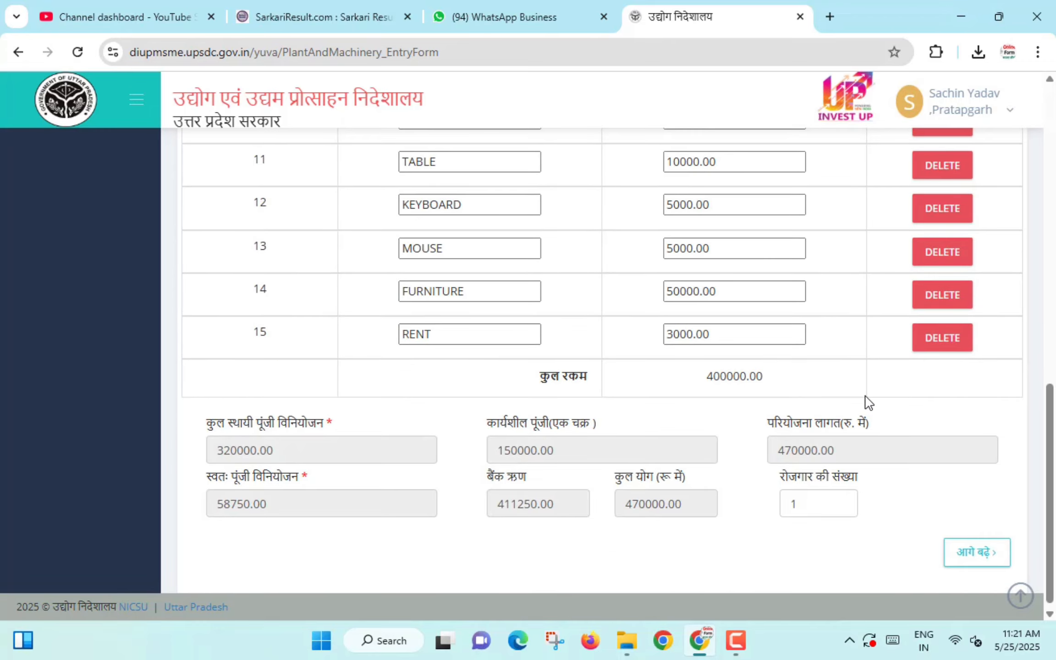
{"action": "scroll", "coordinate": [868, 398], "scroll_direction": "up", "scroll_amount": 6}
{"action": "scroll", "coordinate": [871, 398], "scroll_direction": "up", "scroll_amount": 4}
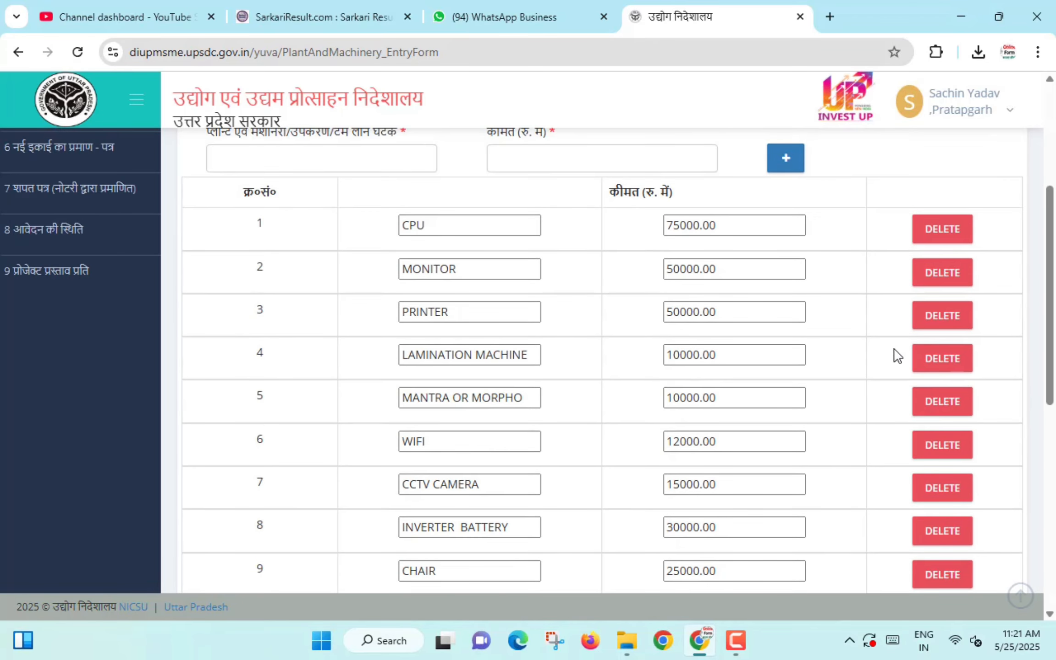
{"action": "left_click", "coordinate": [938, 229]}
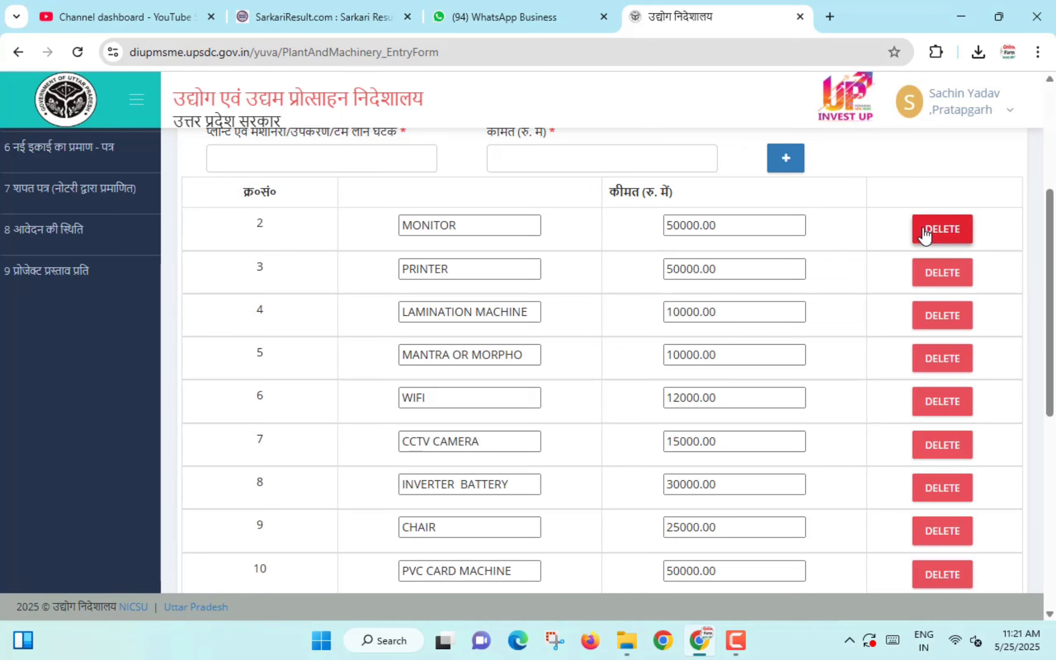
{"action": "left_click", "coordinate": [936, 231]}
{"action": "left_click", "coordinate": [934, 231]}
{"action": "left_click", "coordinate": [931, 232]}
{"action": "left_click", "coordinate": [929, 233]}
{"action": "left_click", "coordinate": [926, 234]}
{"action": "left_click", "coordinate": [925, 233]}
{"action": "left_click", "coordinate": [924, 234]}
{"action": "left_click", "coordinate": [925, 235]}
{"action": "left_click", "coordinate": [925, 234]}
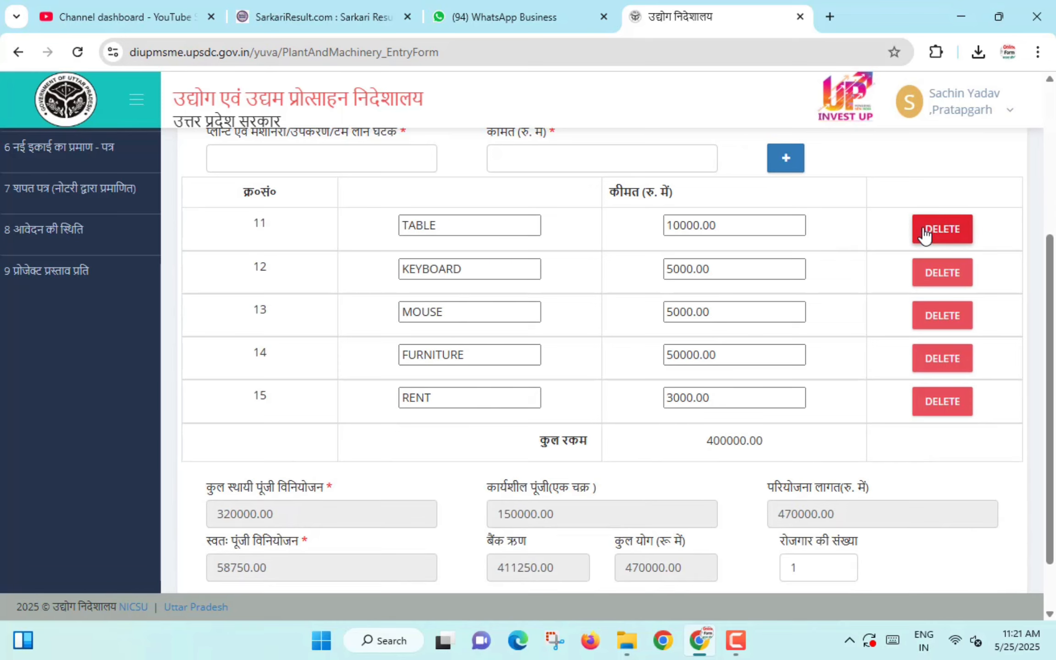
{"action": "left_click", "coordinate": [925, 232]}
{"action": "left_click", "coordinate": [925, 232]}
{"action": "left_click", "coordinate": [928, 252]}
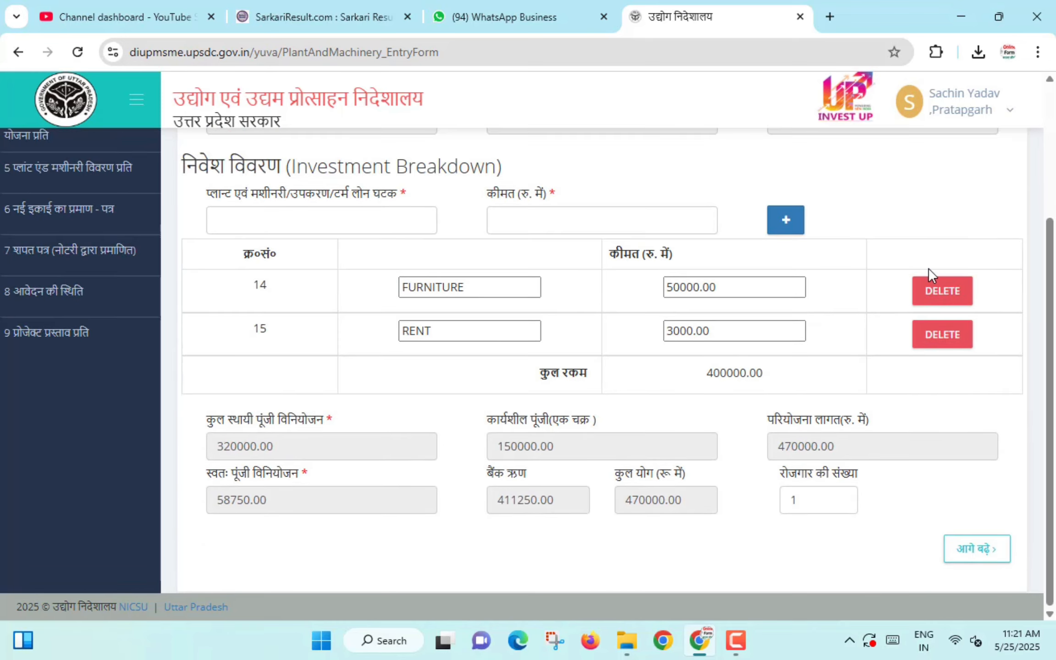
{"action": "left_click", "coordinate": [942, 290]}
{"action": "left_click", "coordinate": [943, 334]}
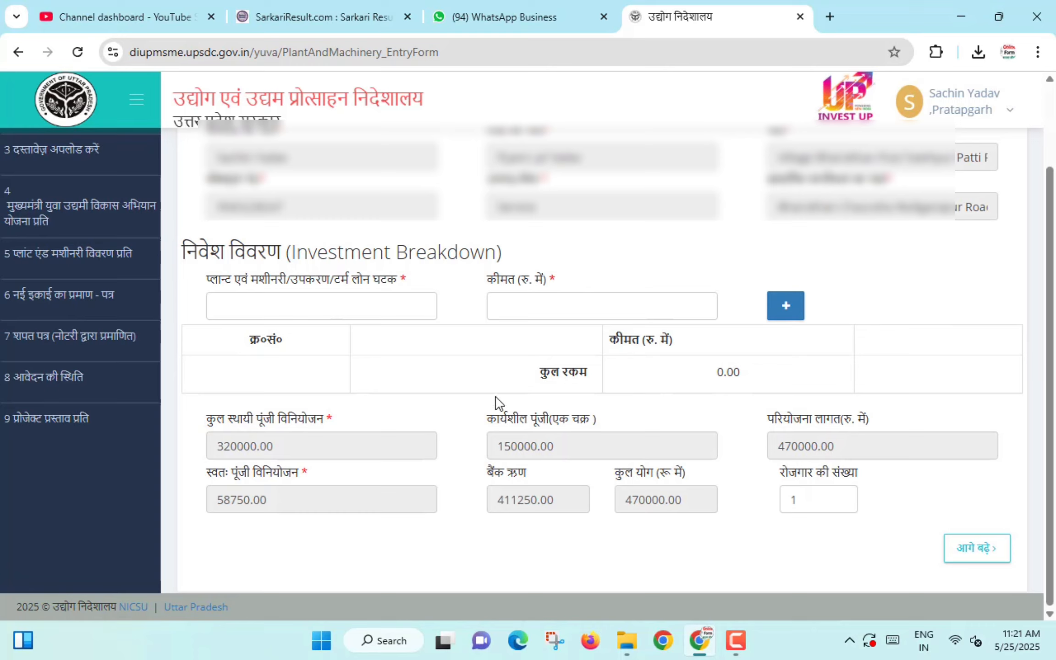
Add an Investment Breakdown item named 150000 with a price of Rs. 320000, matching the total fixed capital investment
{"action": "mouse_move", "coordinate": [494, 433]}
{"action": "left_mouse_down"}
{"action": "mouse_move", "coordinate": [497, 452]}
{"action": "mouse_move", "coordinate": [566, 459]}
{"action": "left_mouse_up"}
{"action": "left_click", "coordinate": [340, 315]}
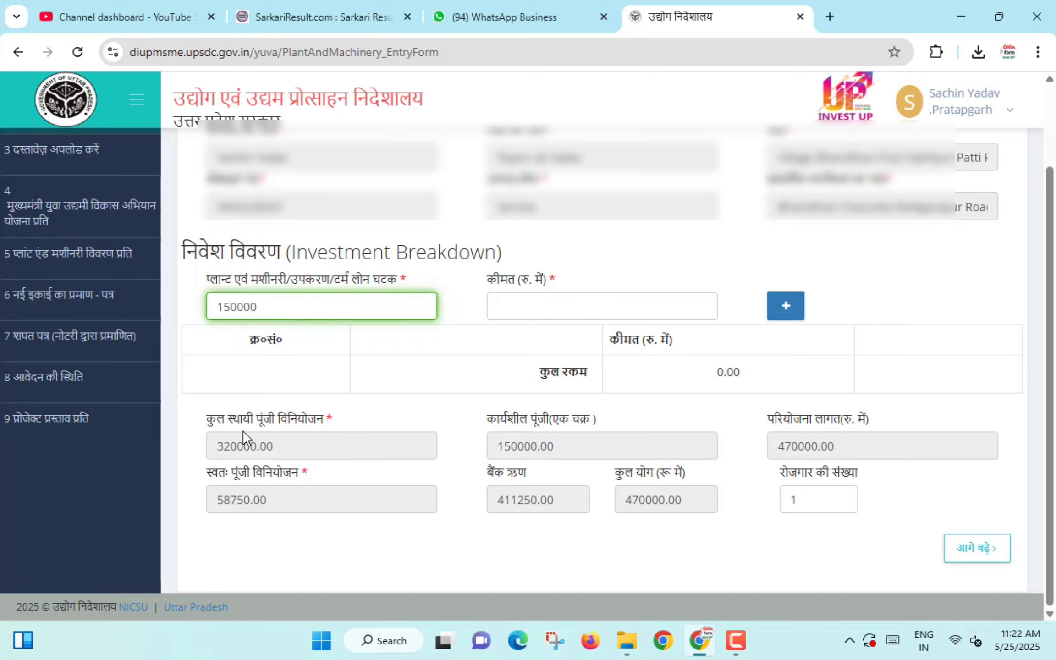
{"action": "left_click_drag", "start_coordinate": [208, 434], "coordinate": [278, 458]}
{"action": "key", "text": "Escape"}
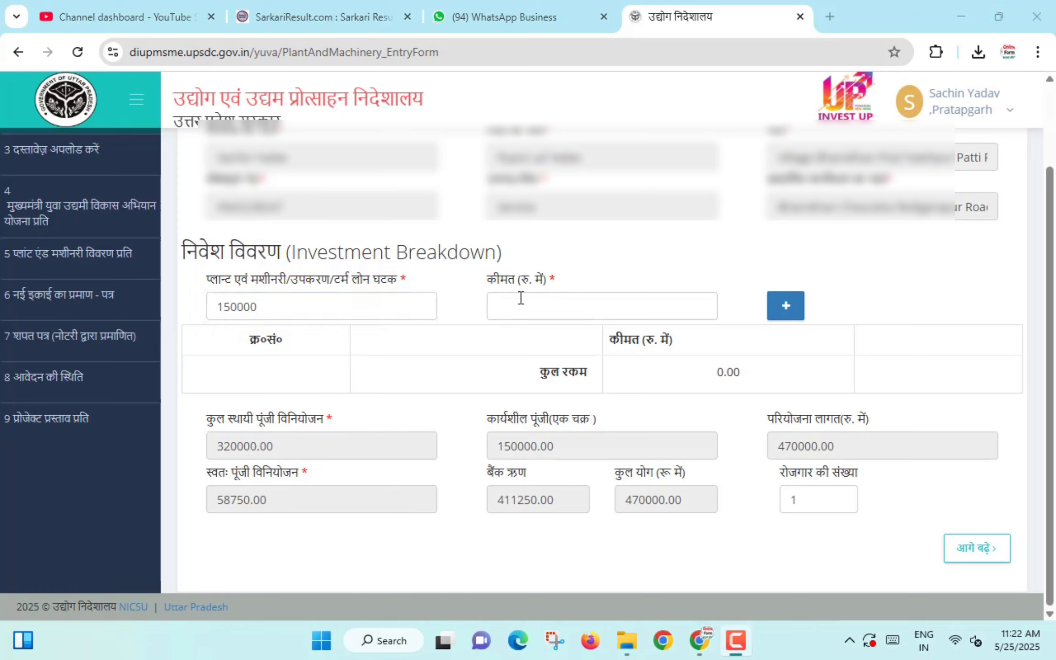
{"action": "left_click", "coordinate": [517, 303]}
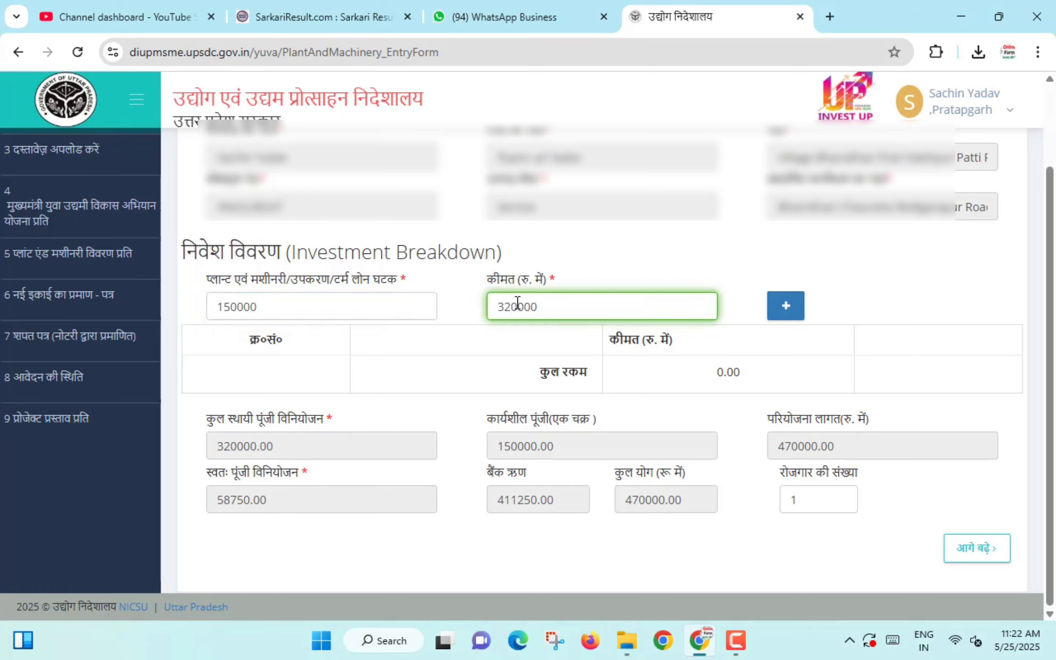
{"action": "left_click_drag", "start_coordinate": [753, 283], "coordinate": [805, 327]}
{"action": "key", "text": "Escape"}
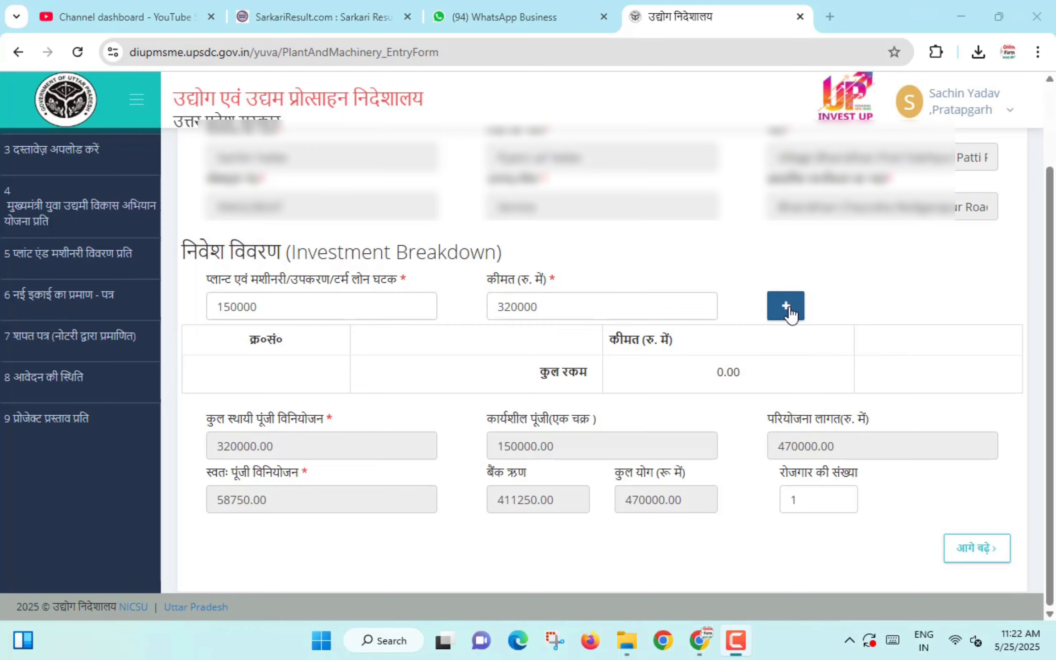
{"action": "left_click", "coordinate": [786, 308]}
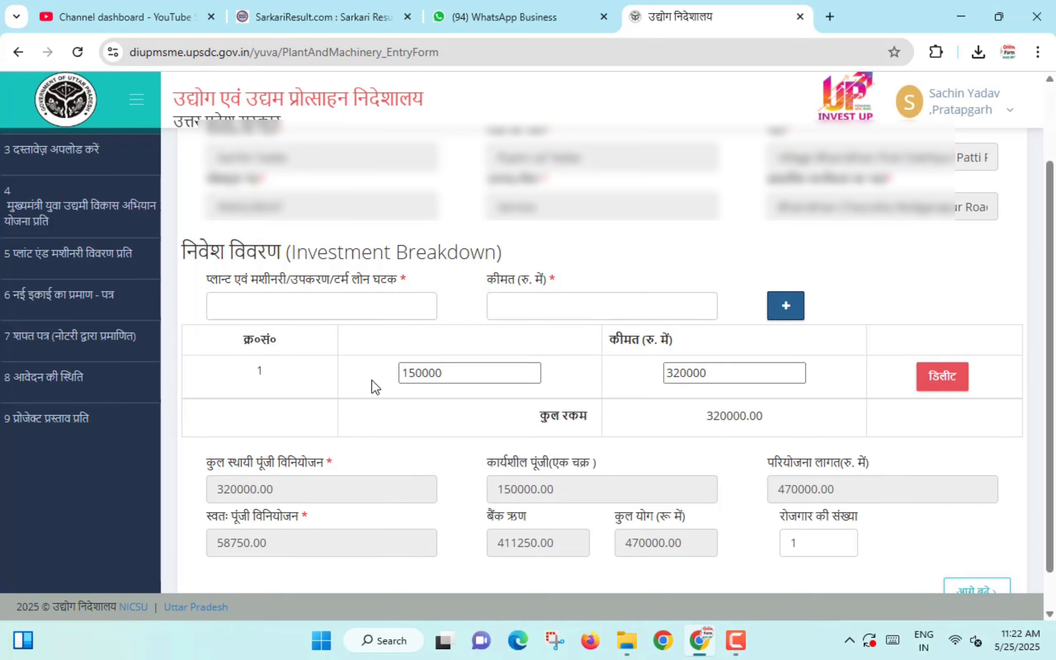
Submit the Investment Breakdown and proceed to the applicant questionnaire
{"action": "scroll", "coordinate": [792, 446], "scroll_direction": "down", "scroll_amount": 1}
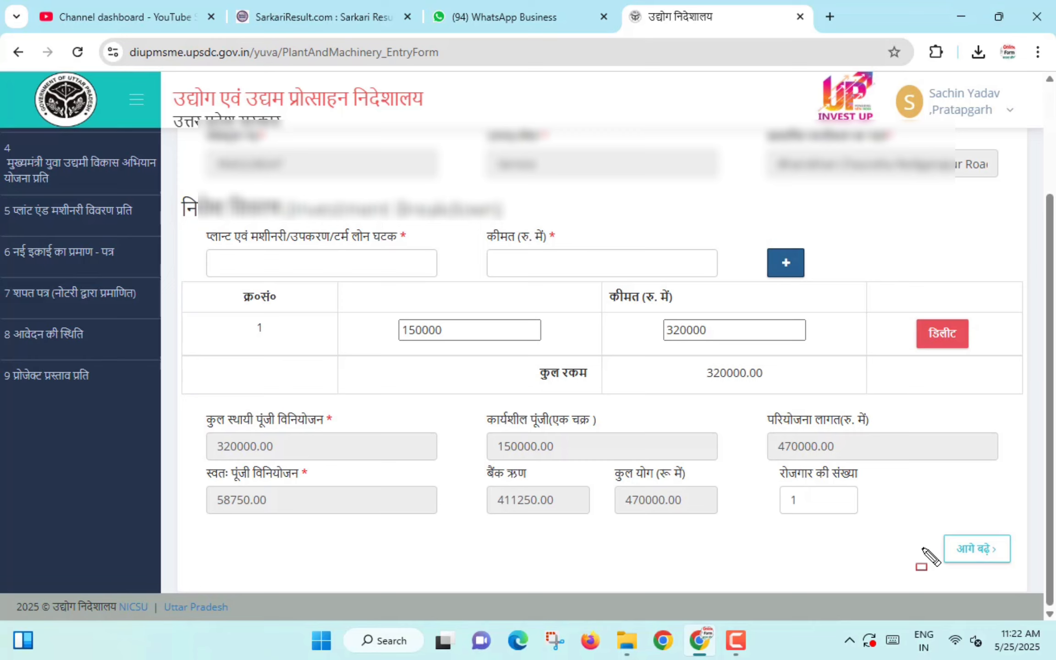
{"action": "left_click", "coordinate": [1002, 560]}
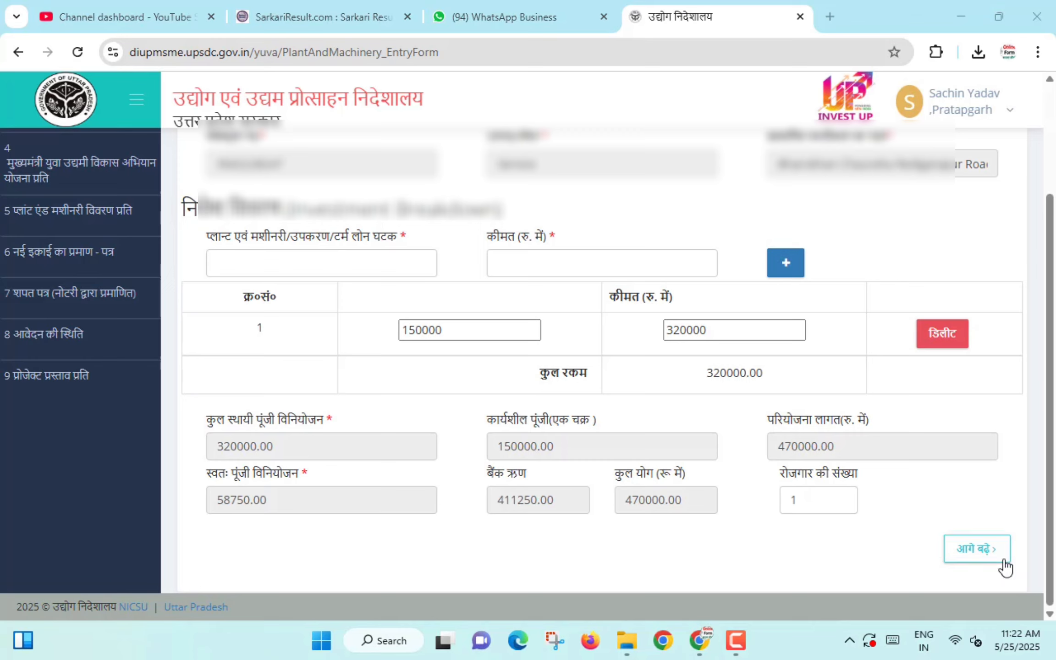
{"action": "left_click", "coordinate": [979, 551]}
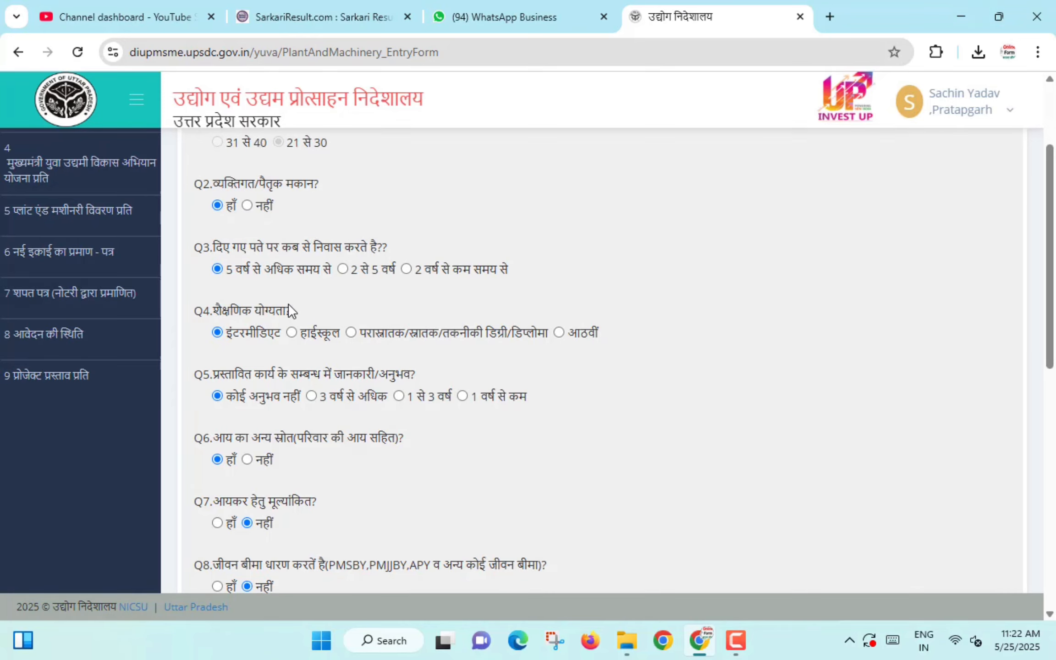
Keep the existing answers to the questionnaire, accept the declaration (घोषणा) and submit the project proposal
{"action": "scroll", "coordinate": [290, 311], "scroll_direction": "down", "scroll_amount": 3}
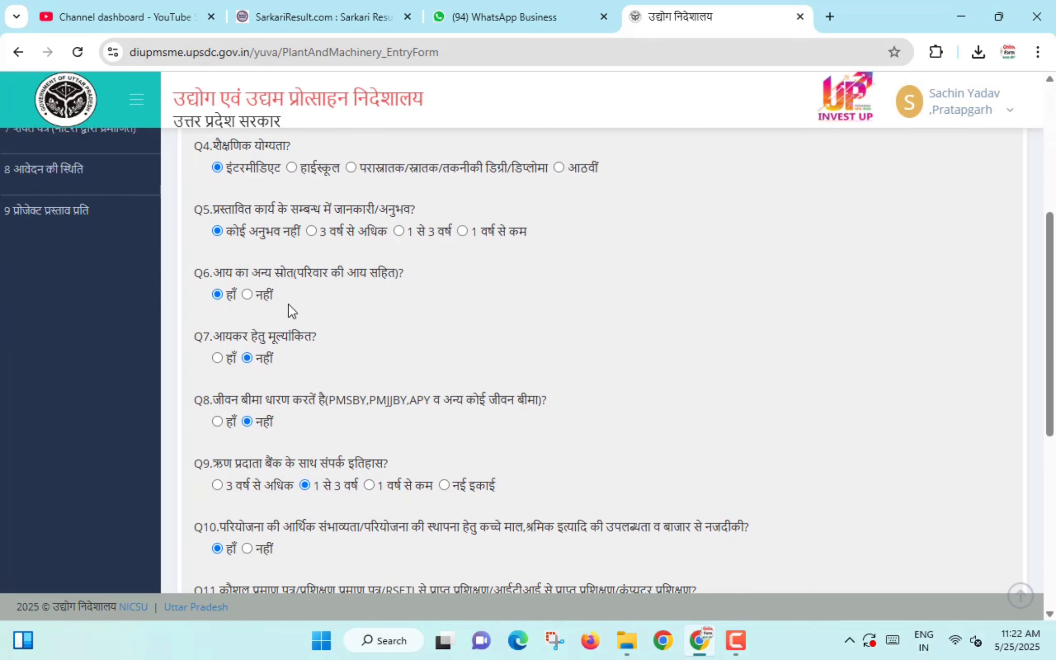
{"action": "scroll", "coordinate": [290, 310], "scroll_direction": "down", "scroll_amount": 7}
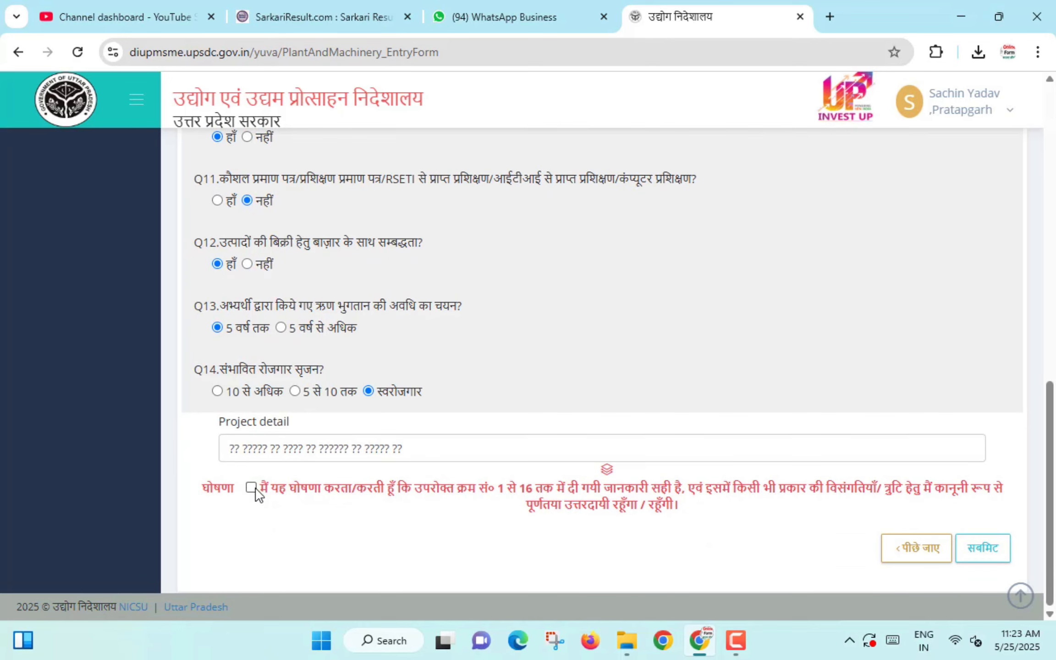
{"action": "left_click", "coordinate": [971, 556]}
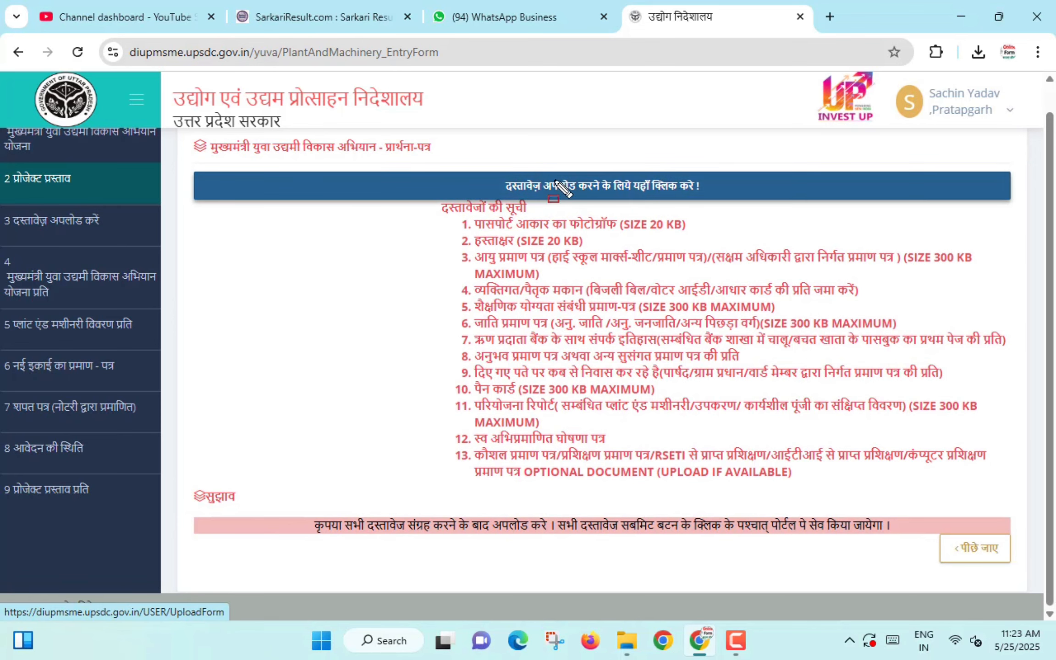
Open the document upload page (दस्तावेज़ अपलोड करें) and view the uploaded signature (हस्ताक्षर)
{"action": "left_click_drag", "start_coordinate": [484, 171], "coordinate": [725, 206]}
{"action": "key", "text": "Escape"}
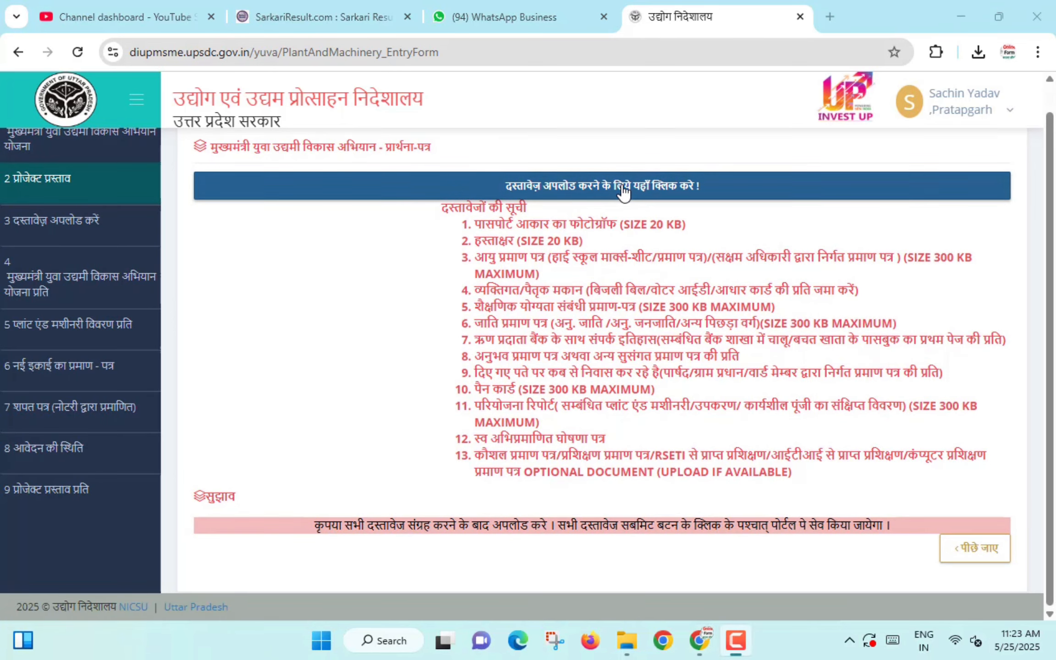
{"action": "left_click", "coordinate": [622, 191]}
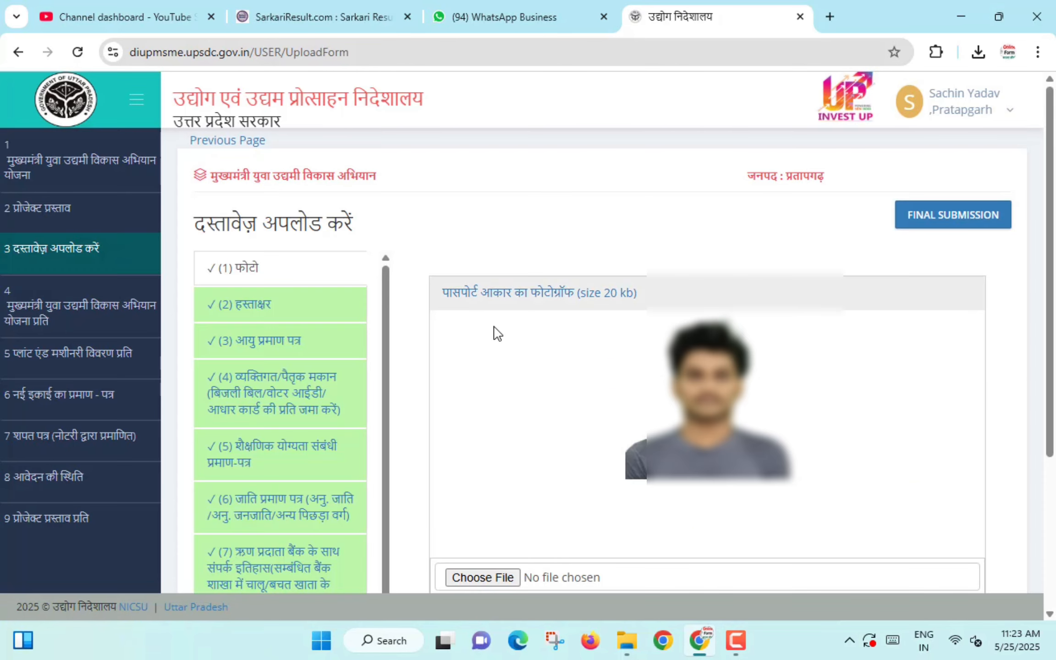
{"action": "scroll", "coordinate": [534, 342], "scroll_direction": "down", "scroll_amount": 2}
{"action": "left_click", "coordinate": [264, 230]}
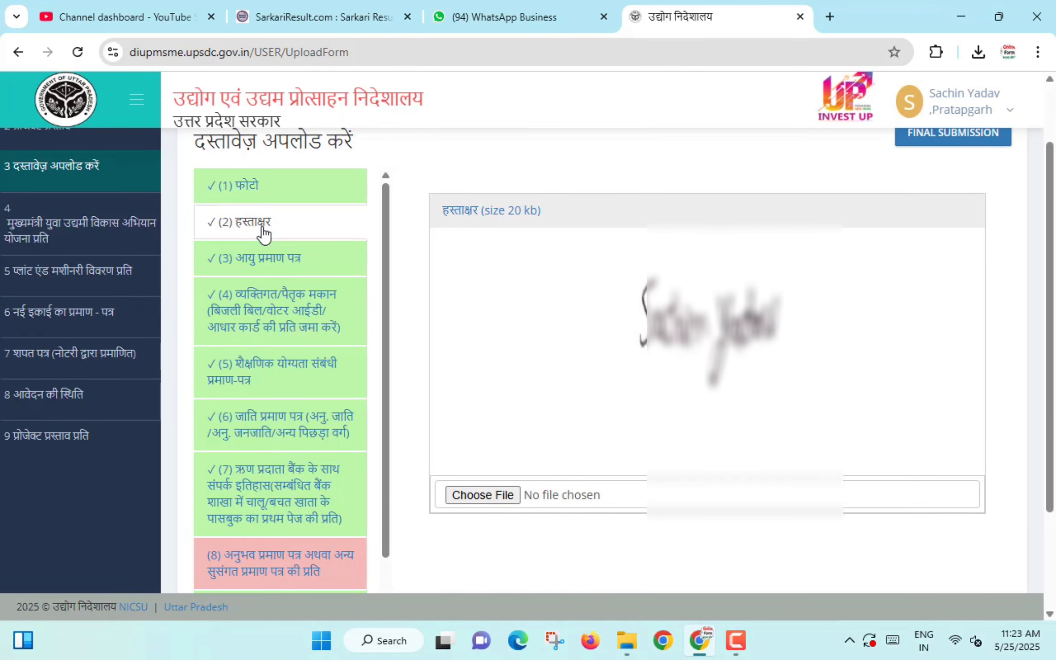
Replace the uploaded age proof (आयु प्रमाण पत्र) with the applicant's 10th mark sheet image, searching Local Disk (E:) by the applicant's first name
{"action": "left_click", "coordinate": [270, 263]}
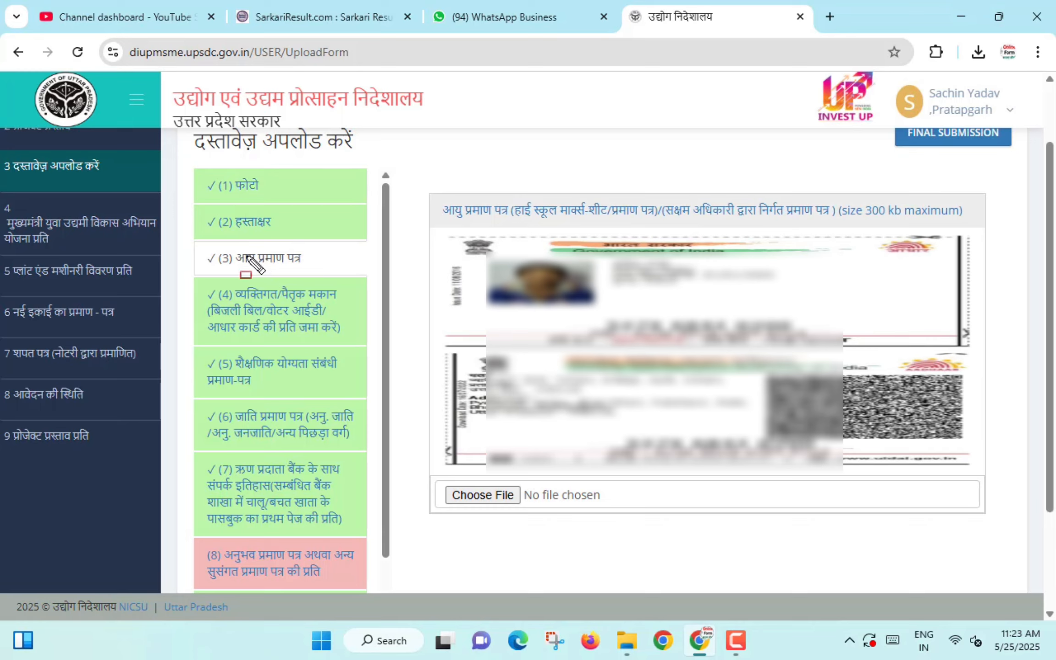
{"action": "mouse_move", "coordinate": [195, 243]}
{"action": "left_mouse_down"}
{"action": "mouse_move", "coordinate": [247, 262]}
{"action": "mouse_move", "coordinate": [330, 269]}
{"action": "left_mouse_up"}
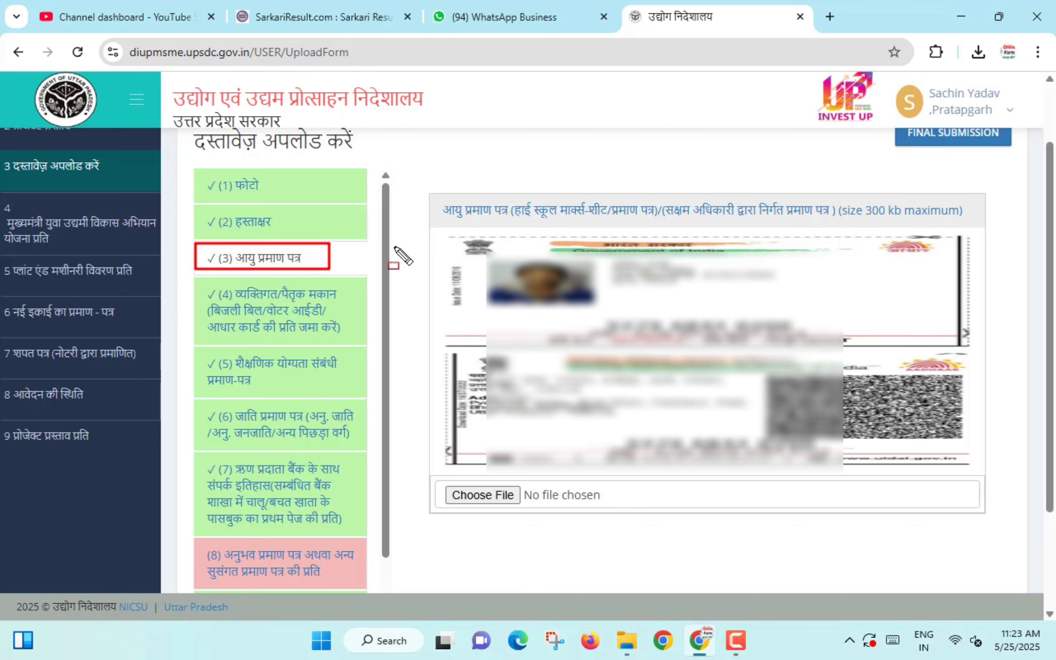
{"action": "left_click_drag", "start_coordinate": [432, 194], "coordinate": [665, 221]}
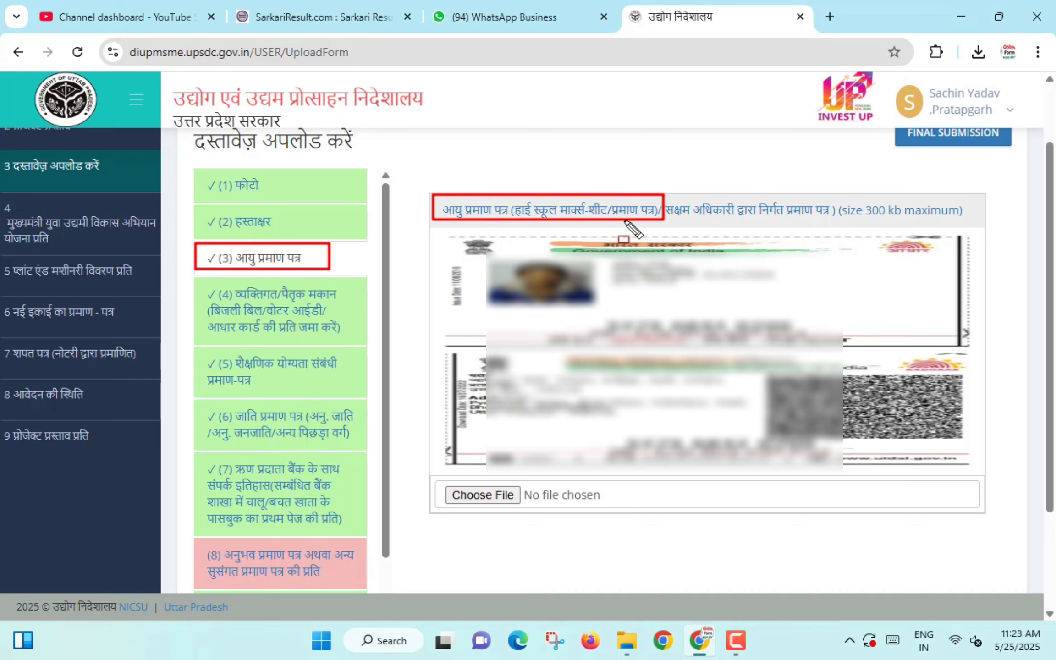
{"action": "key", "text": "Escape"}
{"action": "left_click", "coordinate": [483, 494]}
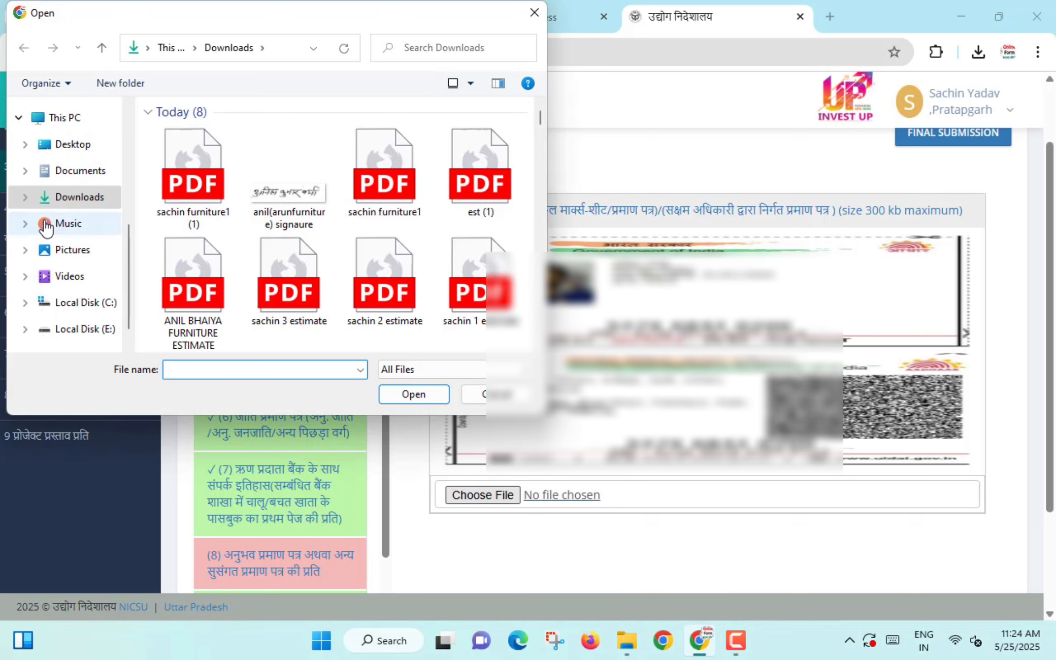
{"action": "left_click", "coordinate": [81, 330]}
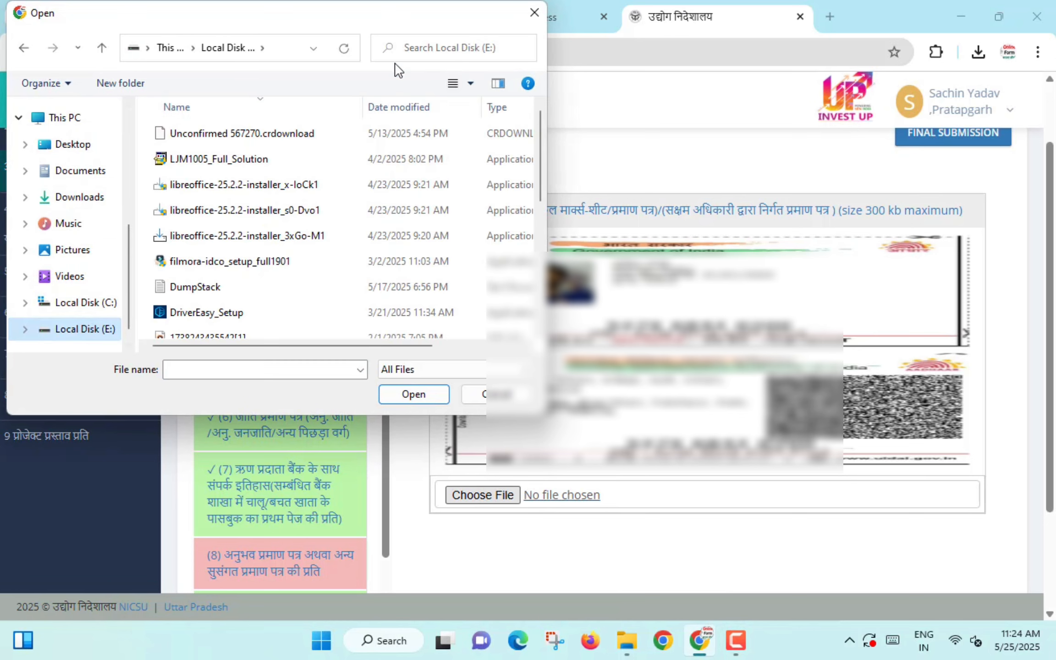
{"action": "left_click", "coordinate": [438, 54]}
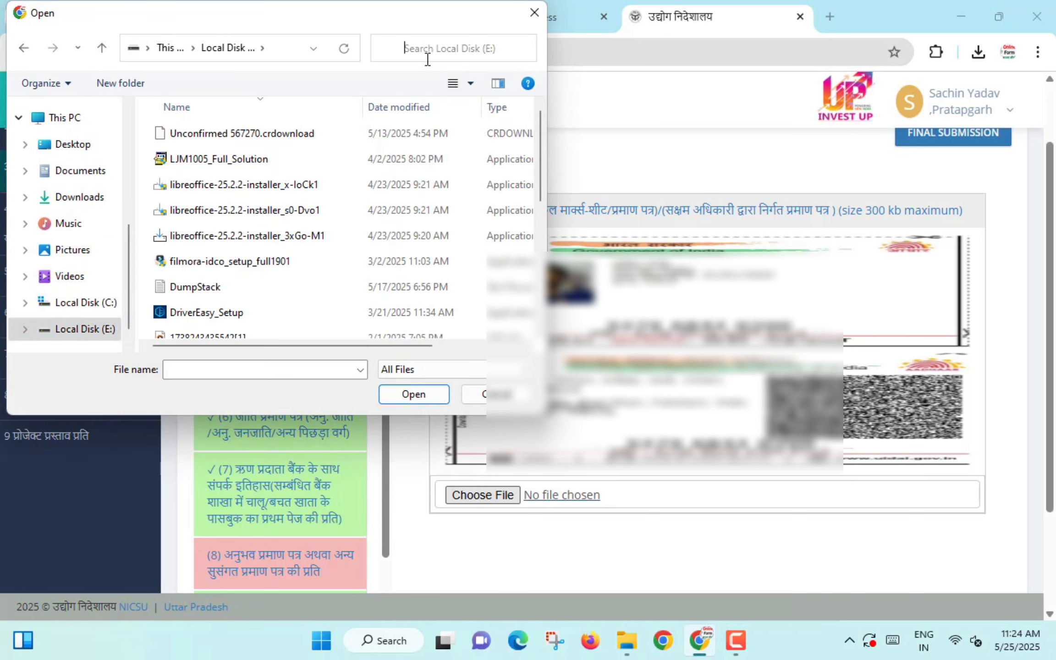
{"action": "type", "text": "SACHIN"}
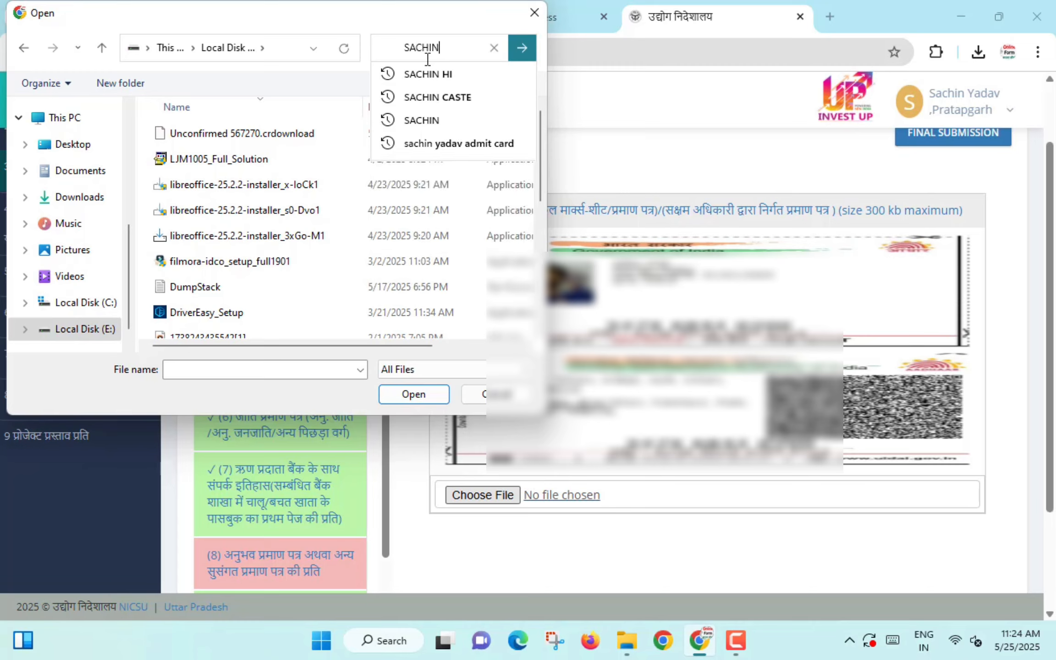
{"action": "left_click", "coordinate": [523, 46]}
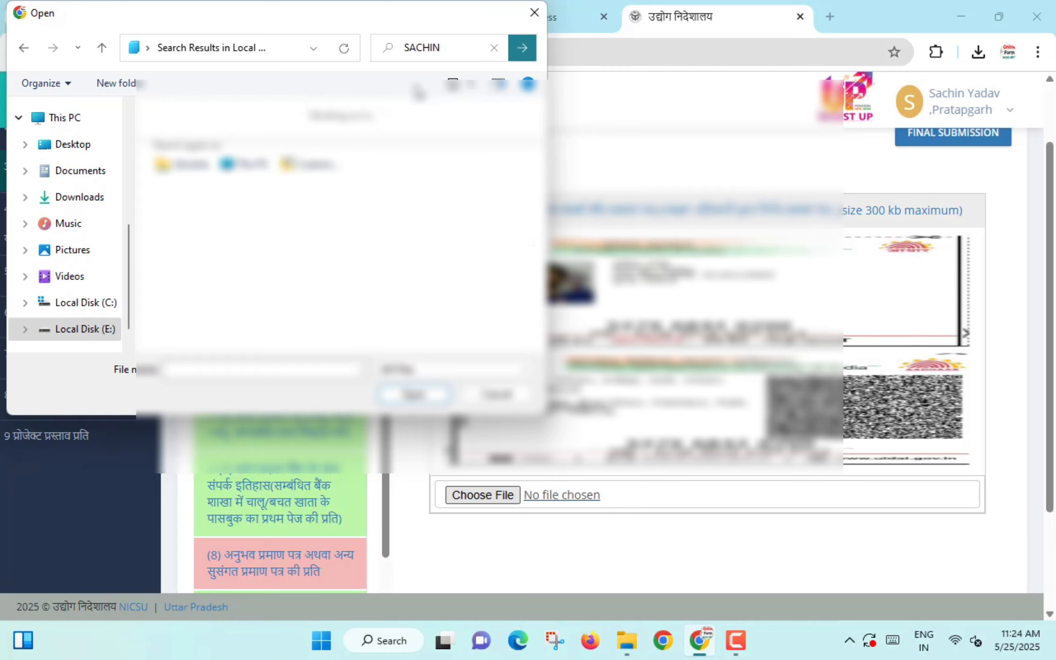
{"action": "scroll", "coordinate": [366, 224], "scroll_direction": "down", "scroll_amount": 1}
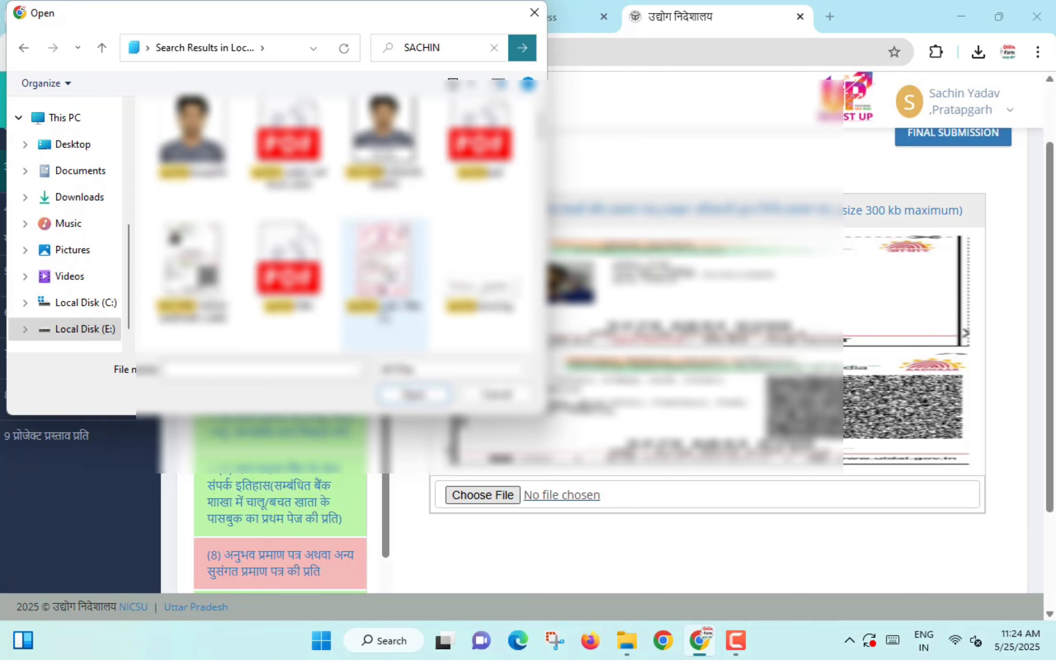
{"action": "left_click", "coordinate": [390, 272]}
{"action": "left_click", "coordinate": [412, 395]}
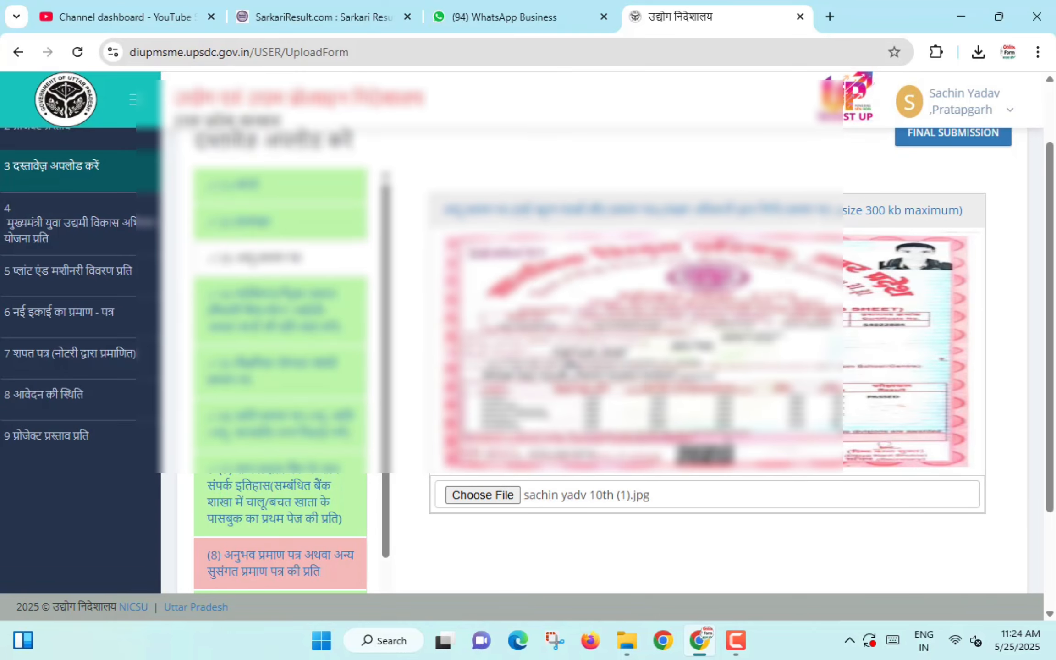
Review the uploaded residence proof, educational qualification certificate, caste certificate and bank passbook in document entries 4 through 7
{"action": "scroll", "coordinate": [586, 330], "scroll_direction": "down", "scroll_amount": 2}
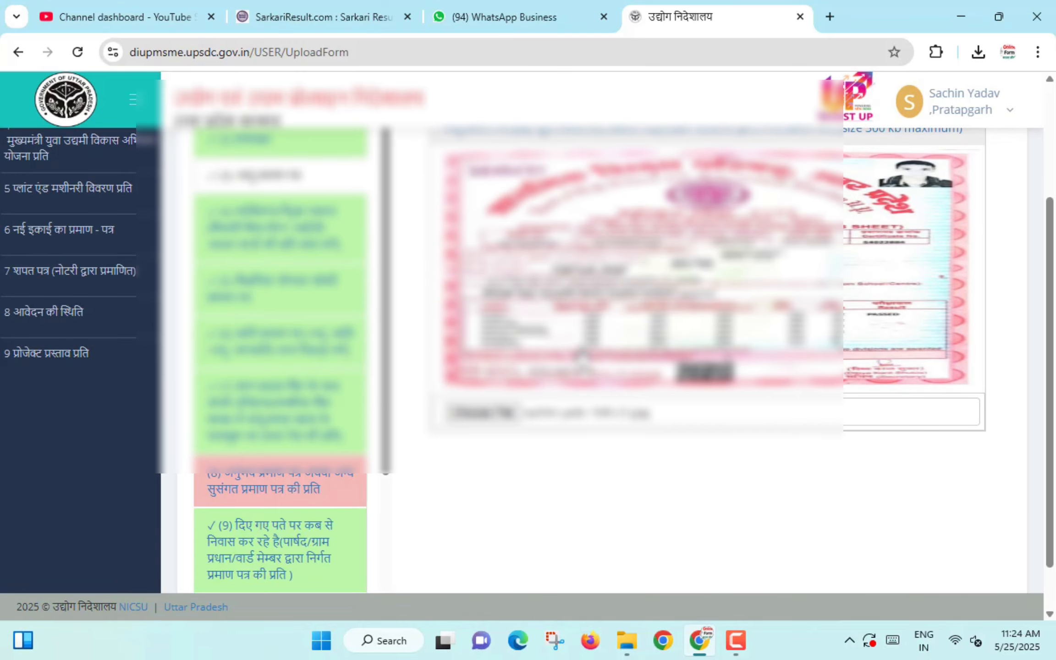
{"action": "left_click", "coordinate": [275, 228]}
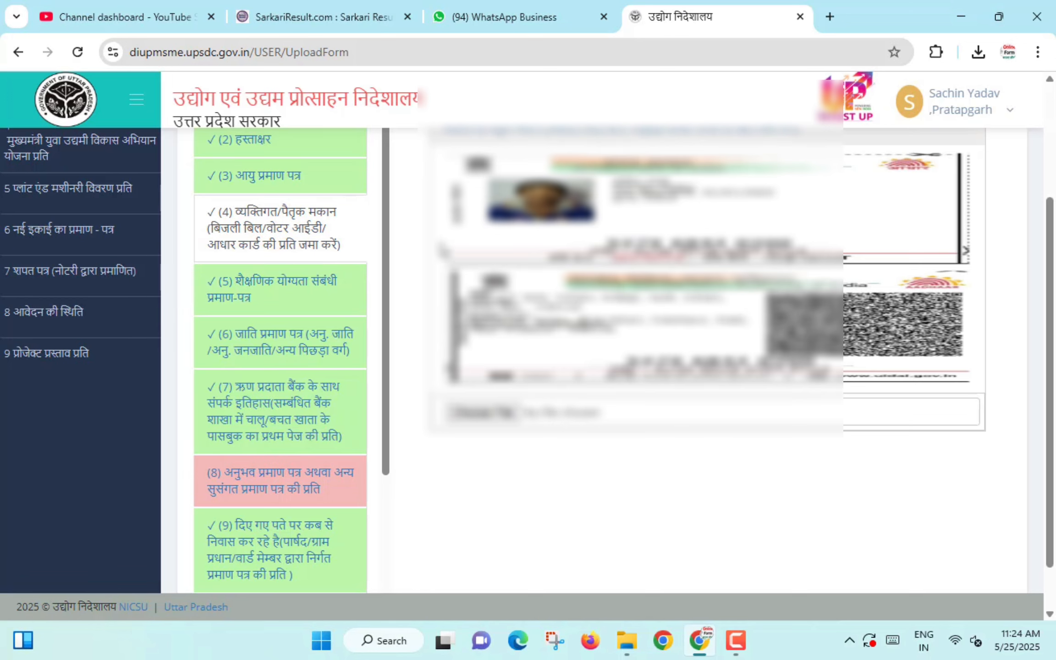
{"action": "scroll", "coordinate": [550, 238], "scroll_direction": "up", "scroll_amount": 2}
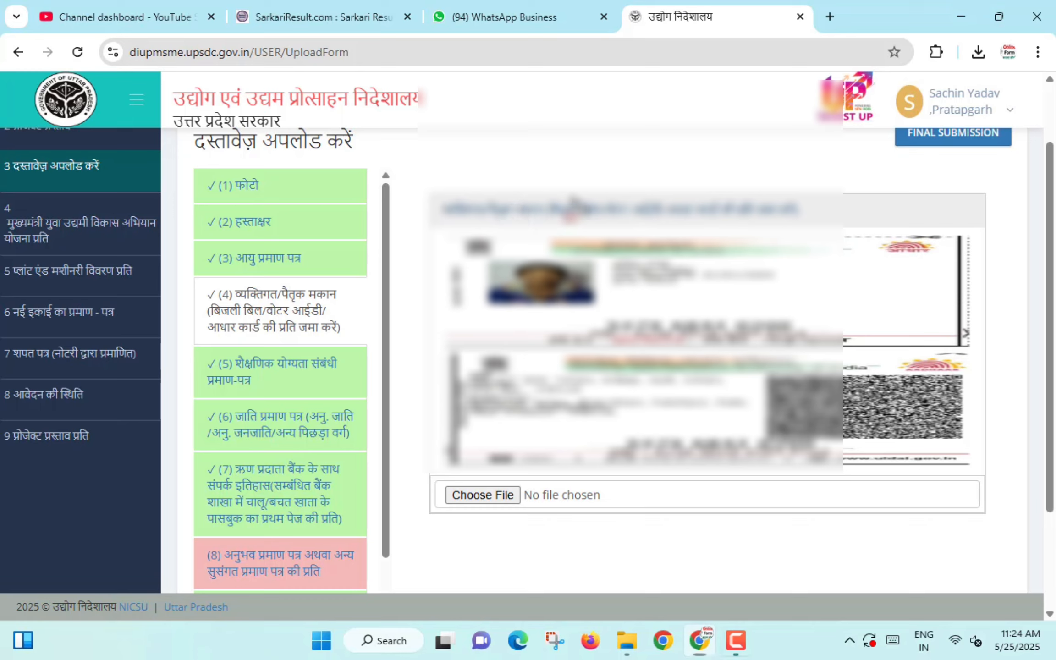
{"action": "left_click_drag", "start_coordinate": [647, 190], "coordinate": [750, 223]}
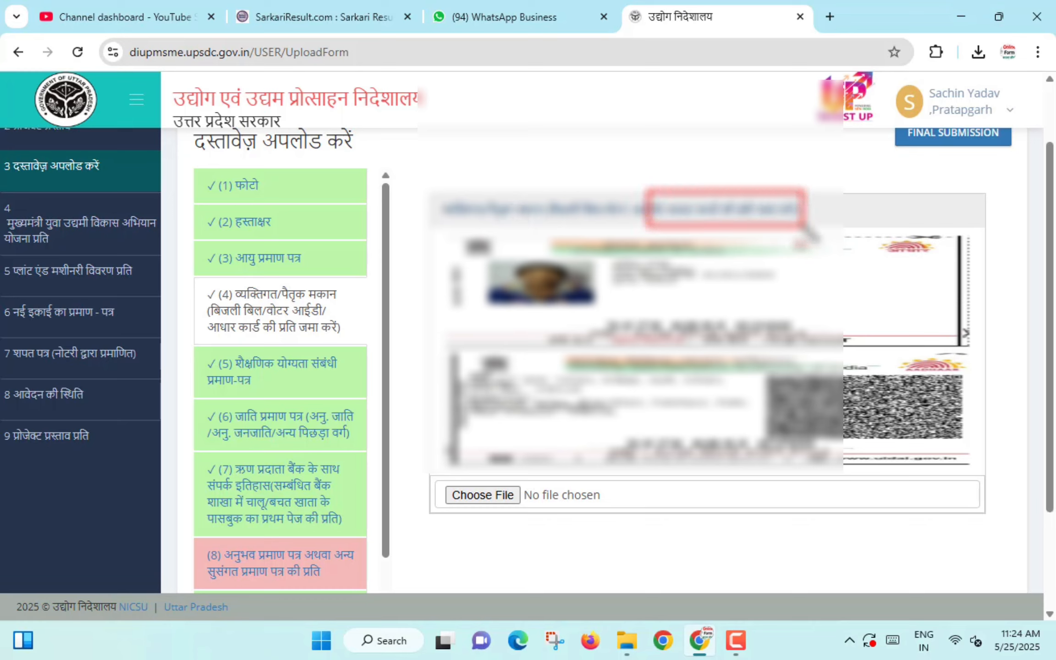
{"action": "left_click_drag", "start_coordinate": [196, 358], "coordinate": [337, 403]}
{"action": "left_click", "coordinate": [271, 370]}
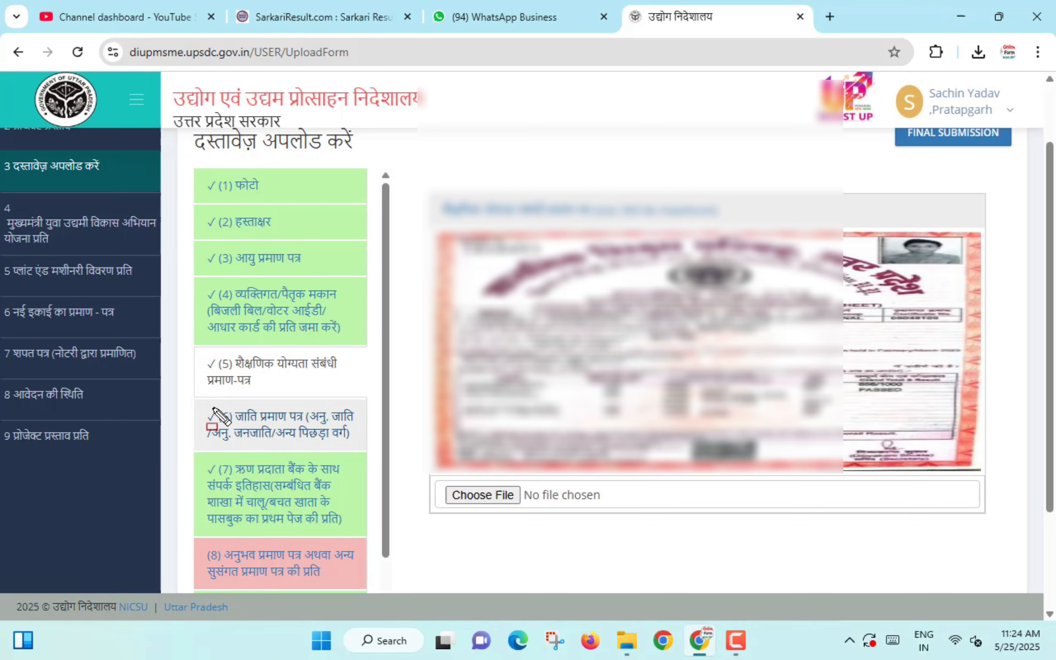
{"action": "left_click_drag", "start_coordinate": [211, 408], "coordinate": [318, 431]}
{"action": "left_click", "coordinate": [321, 435]}
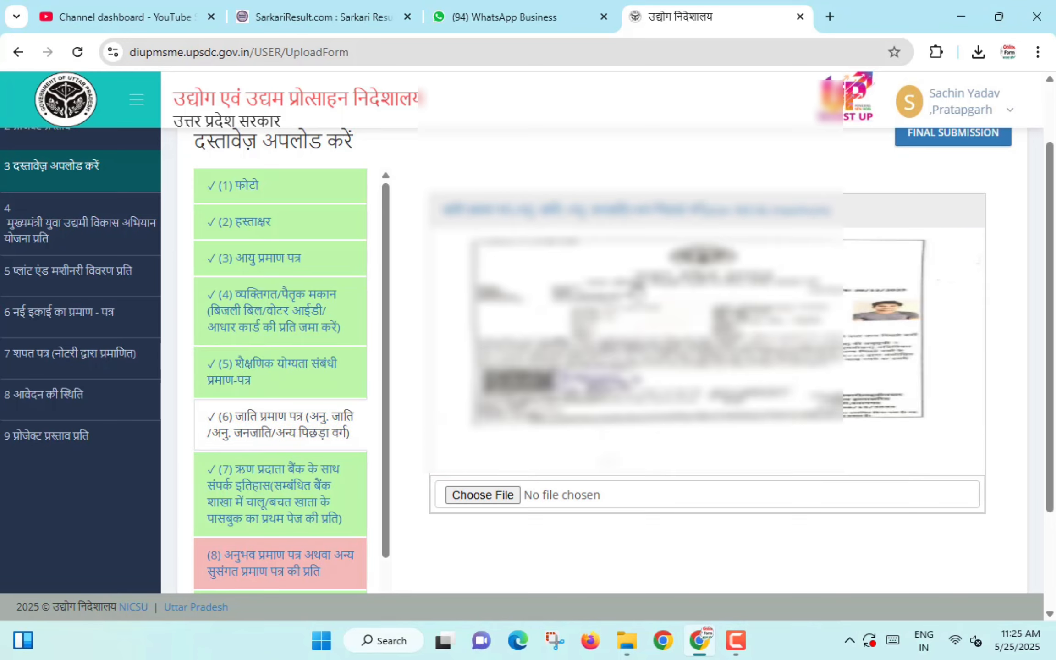
{"action": "scroll", "coordinate": [328, 402], "scroll_direction": "down", "scroll_amount": 2}
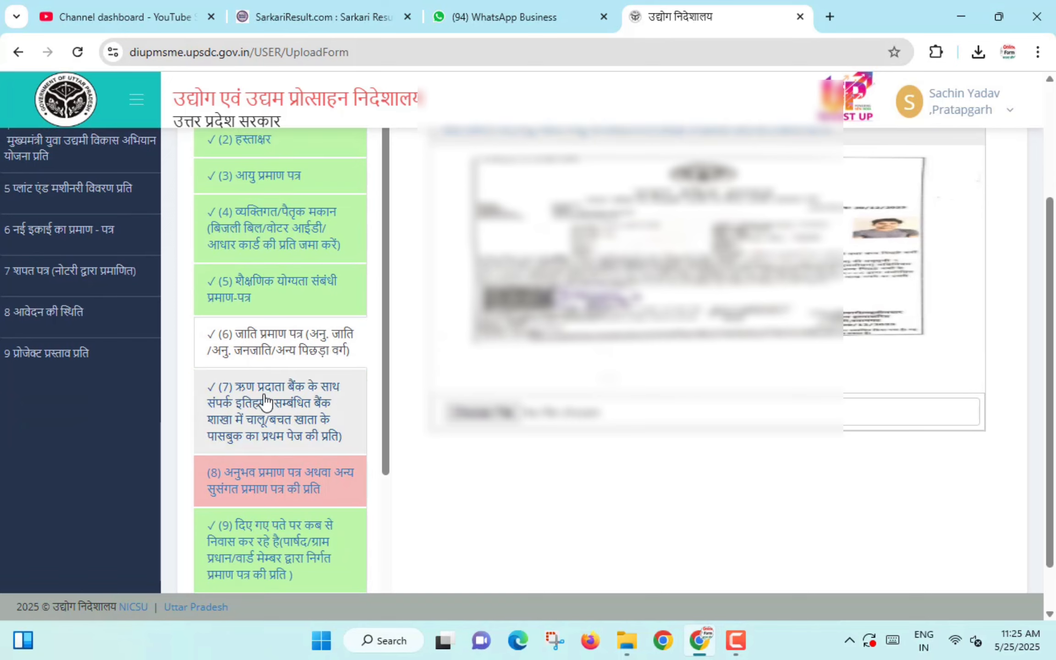
{"action": "left_click_drag", "start_coordinate": [204, 378], "coordinate": [347, 443]}
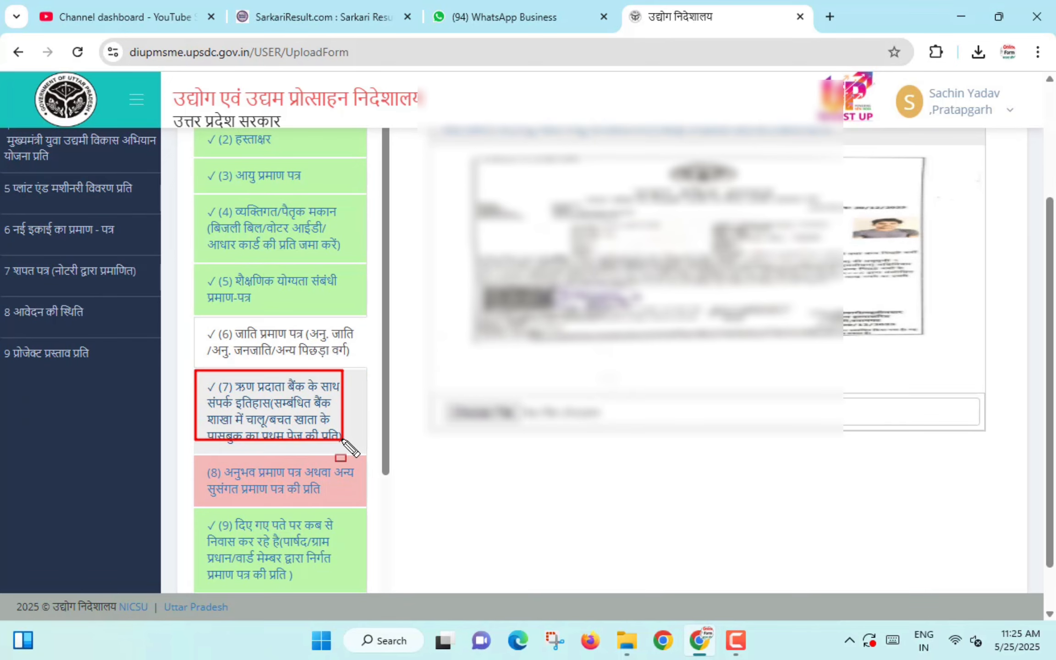
{"action": "left_click", "coordinate": [298, 414]}
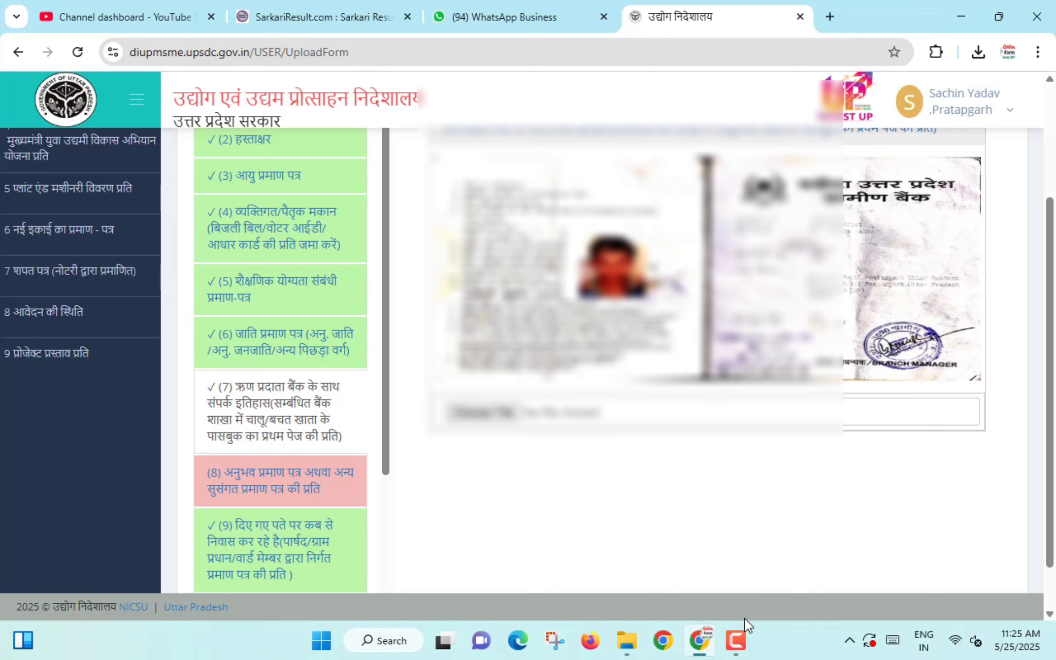
{"action": "mouse_move", "coordinate": [744, 624]}
{"action": "left_click", "coordinate": [739, 544]}
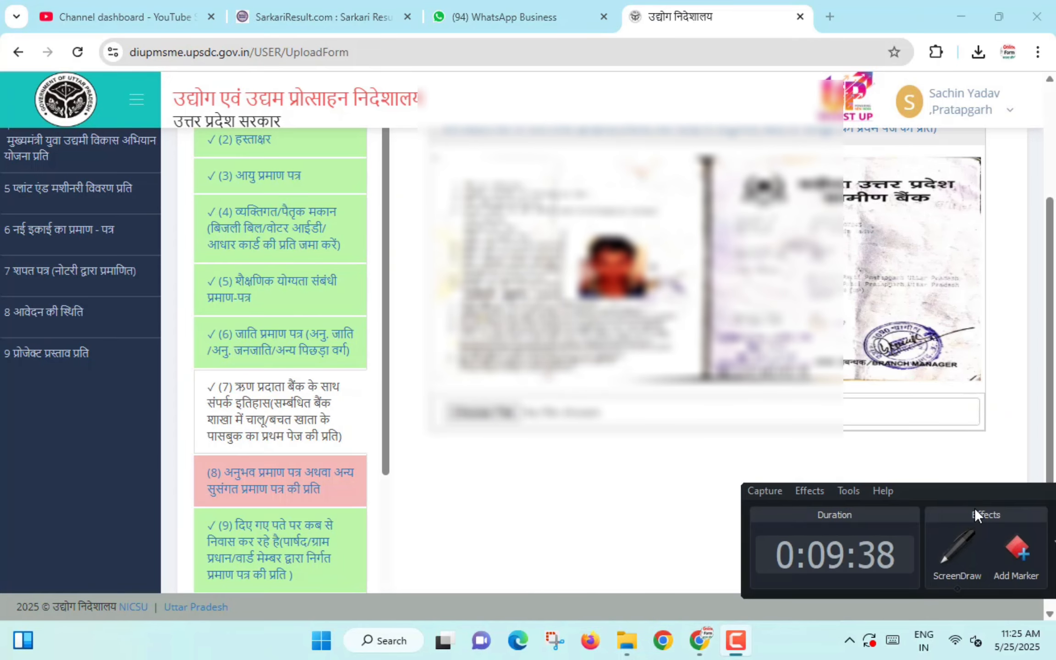
{"action": "left_click_drag", "start_coordinate": [961, 484], "coordinate": [781, 492]}
{"action": "left_click", "coordinate": [933, 551]}
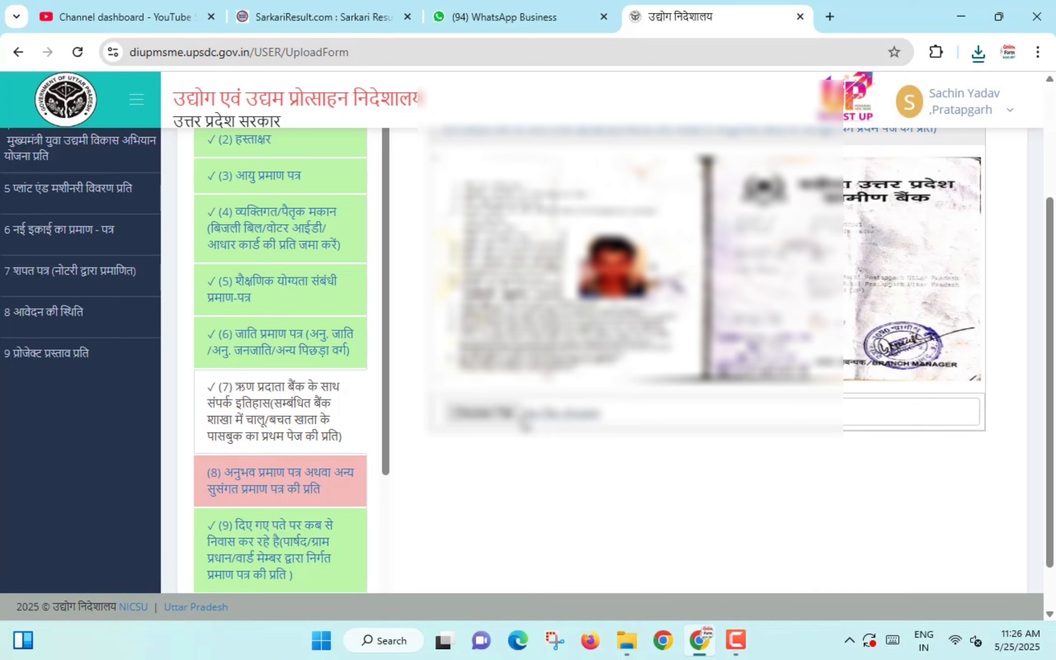
Replace the uploaded bank passbook copy in document entry 7 with the applicant's HDFC passbook image from the Downloads folder
{"action": "left_click", "coordinate": [508, 412]}
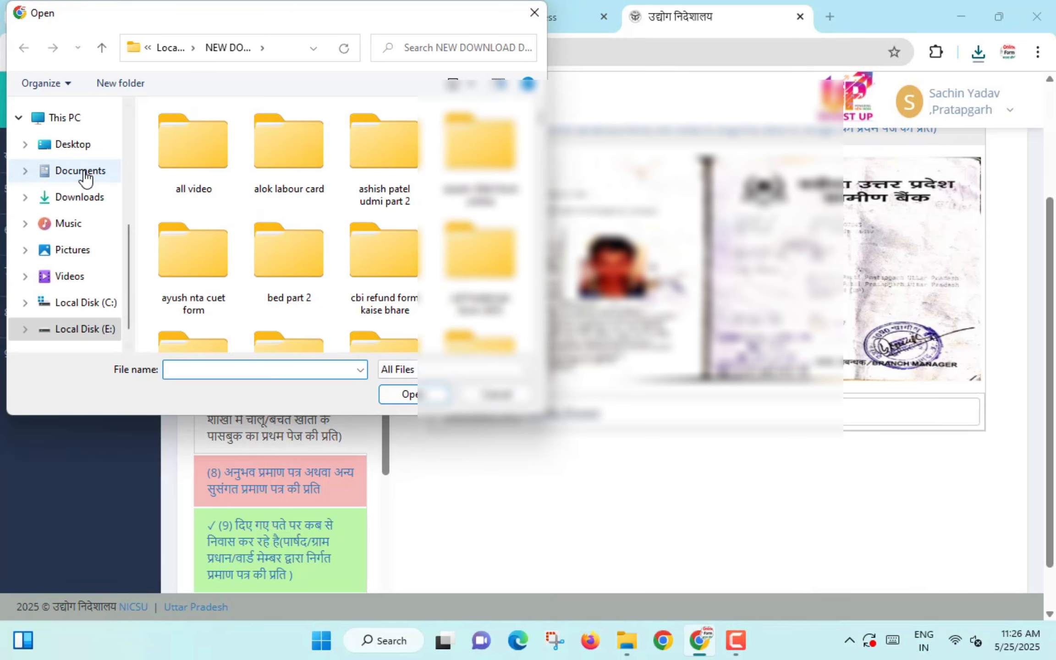
{"action": "left_click", "coordinate": [81, 202]}
{"action": "left_click", "coordinate": [169, 186]}
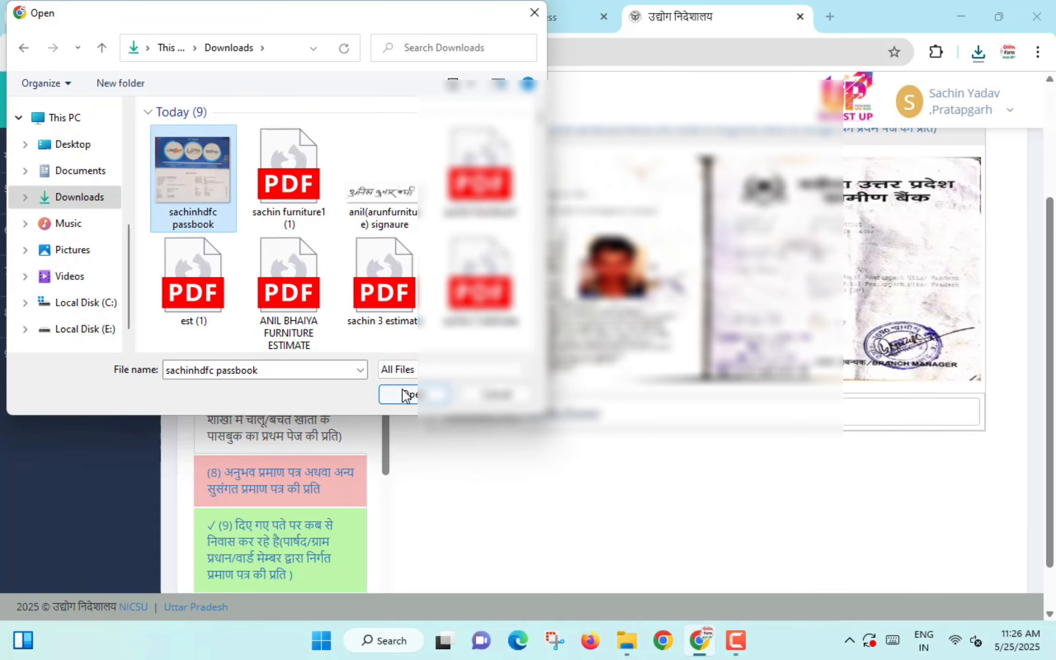
{"action": "left_click", "coordinate": [406, 393]}
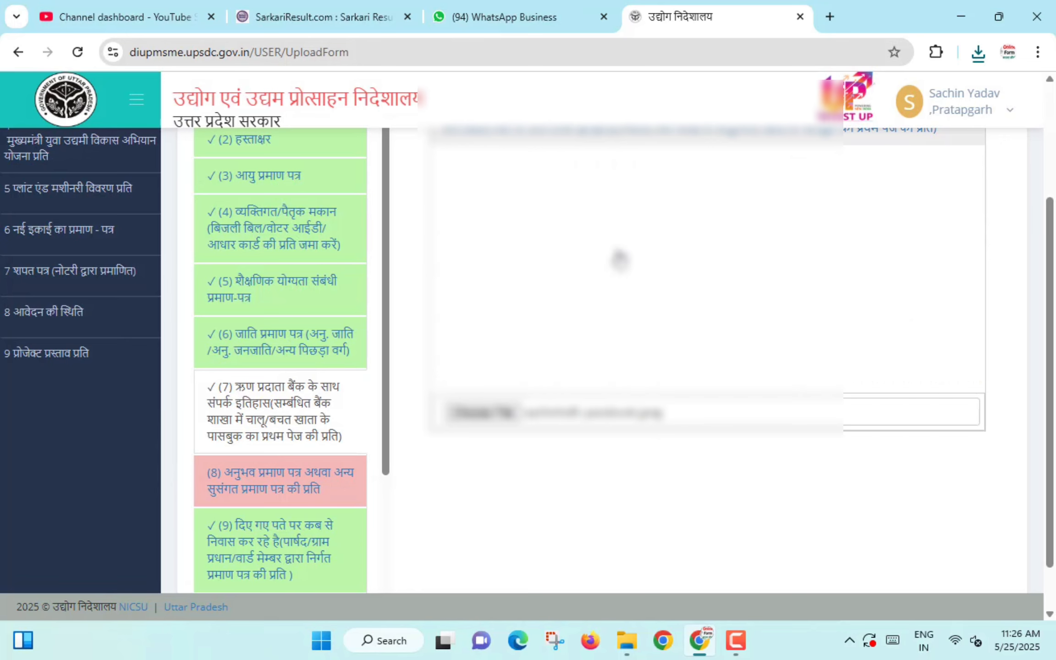
{"action": "scroll", "coordinate": [607, 261], "scroll_direction": "down", "scroll_amount": 1}
{"action": "scroll", "coordinate": [631, 326], "scroll_direction": "up", "scroll_amount": 2}
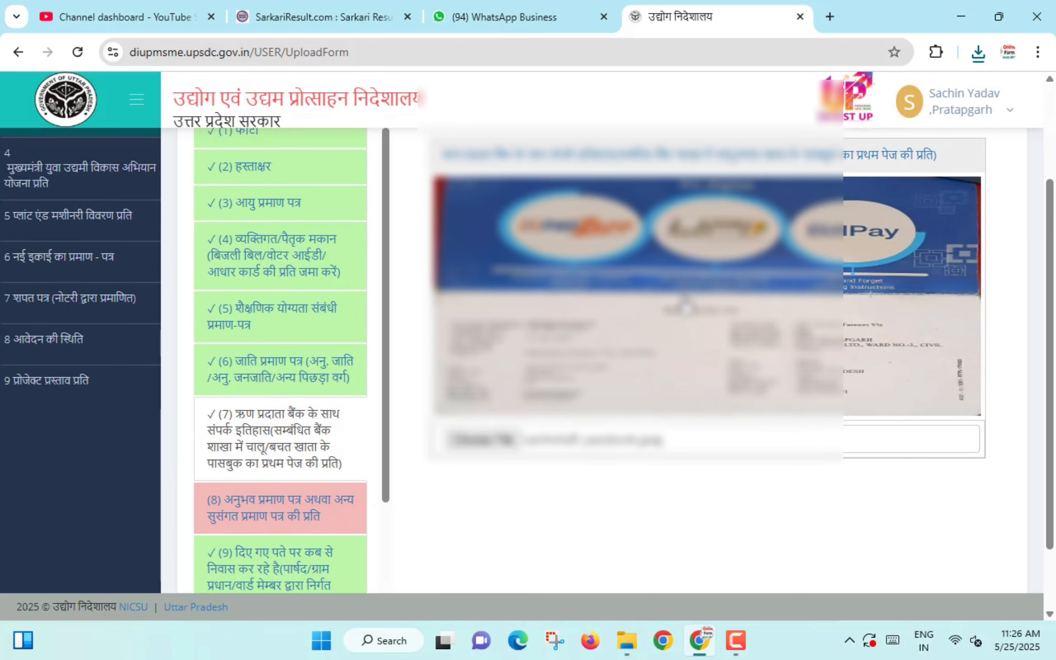
{"action": "scroll", "coordinate": [525, 472], "scroll_direction": "down", "scroll_amount": 2}
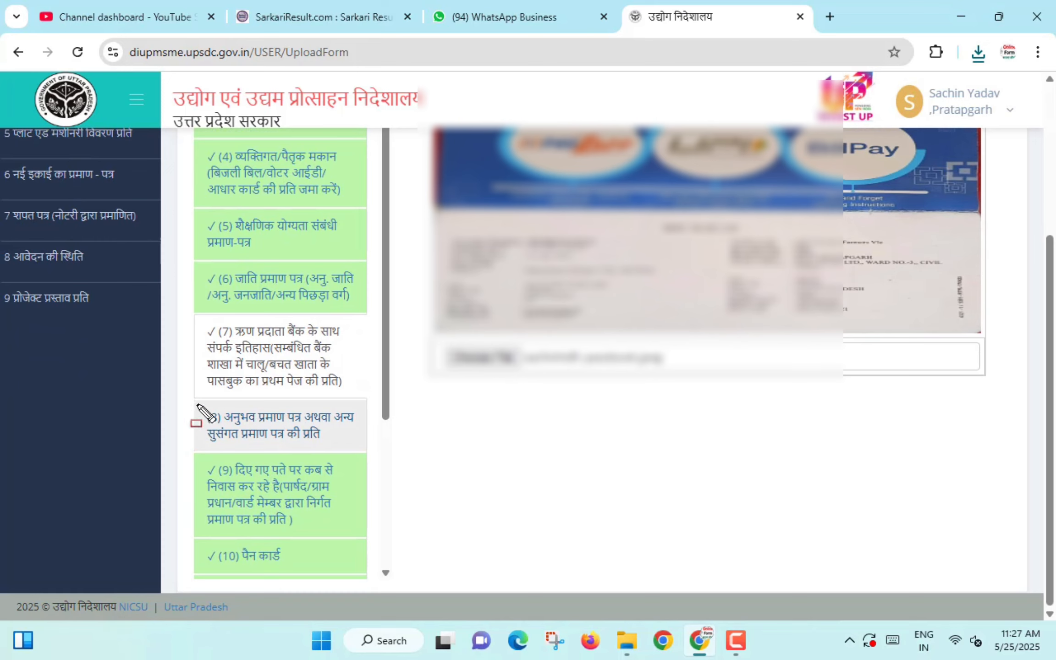
Check document entry 8, the experience certificate, and review the uploaded residence duration certificate in entry 9
{"action": "left_click", "coordinate": [275, 442]}
{"action": "left_click", "coordinate": [268, 504]}
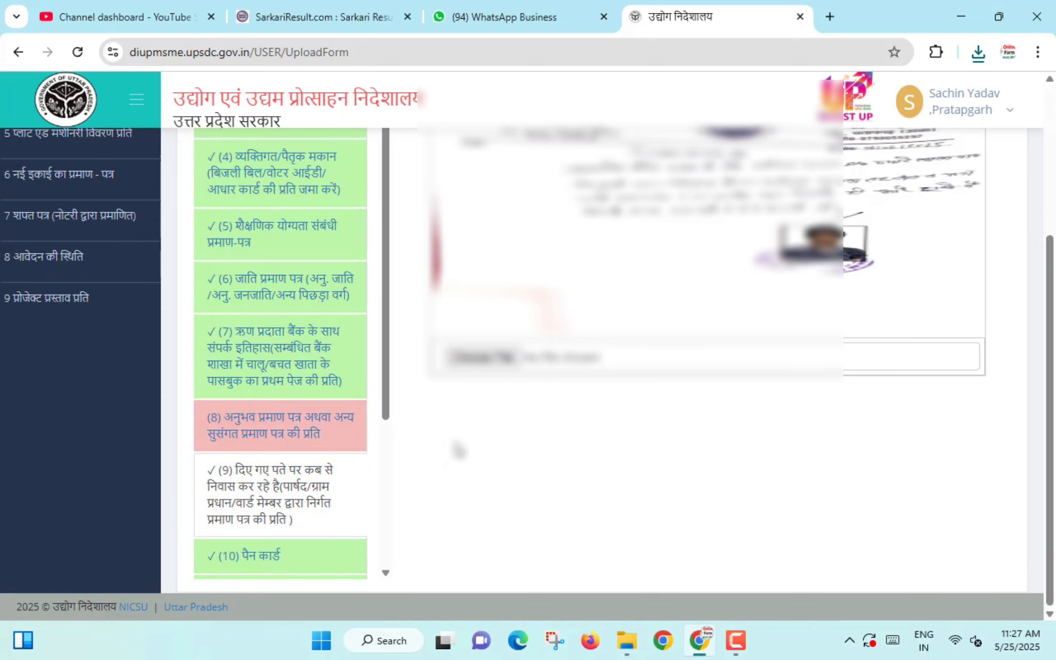
{"action": "scroll", "coordinate": [645, 254], "scroll_direction": "up", "scroll_amount": 2}
{"action": "scroll", "coordinate": [431, 524], "scroll_direction": "down", "scroll_amount": 2}
{"action": "scroll", "coordinate": [287, 459], "scroll_direction": "down", "scroll_amount": 5}
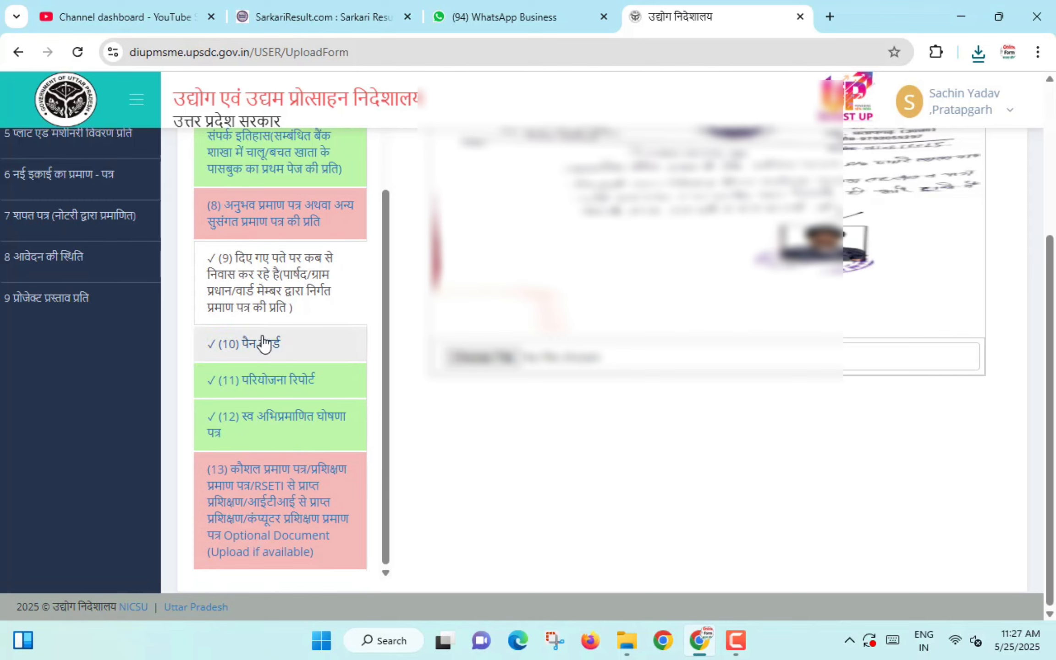
Review the uploaded PAN card (पैन कार्ड) in entry 10 and the project report (परियोजना रिपोर्ट) in entry 11
{"action": "key", "text": "ctrl+shift+d"}
{"action": "left_click_drag", "start_coordinate": [202, 327], "coordinate": [307, 355]}
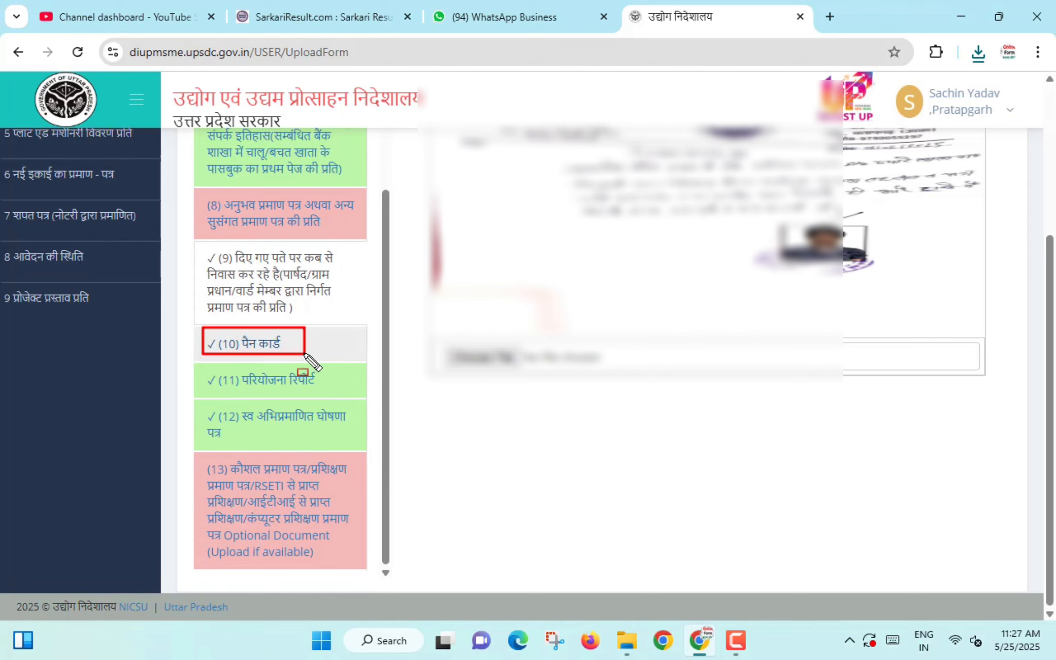
{"action": "key", "text": "Escape"}
{"action": "left_click", "coordinate": [284, 355]}
{"action": "key", "text": "ctrl+shift+d"}
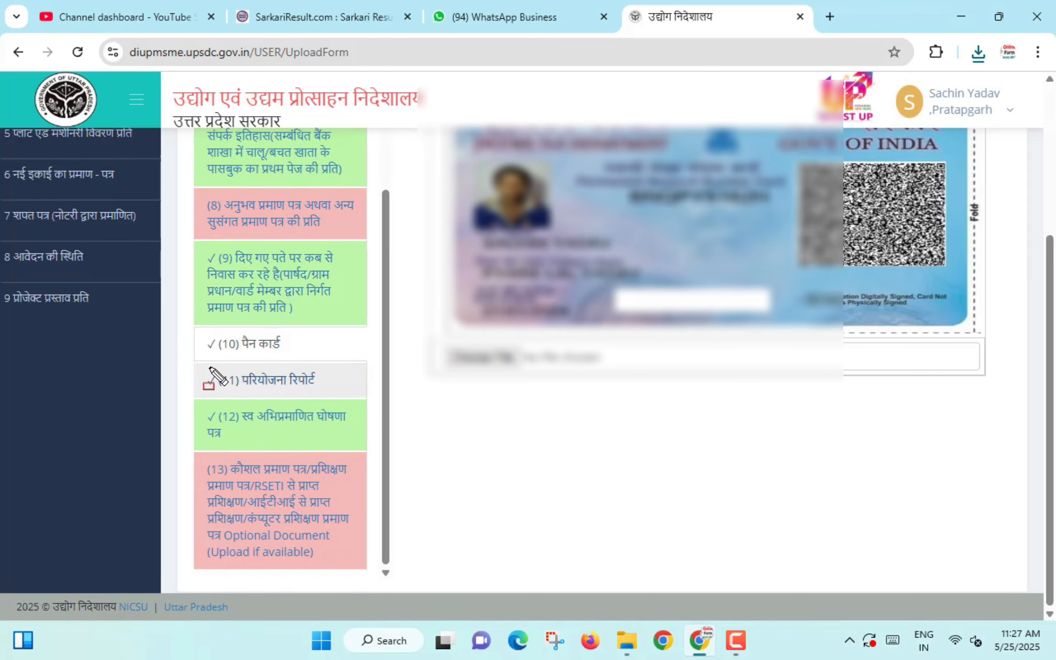
{"action": "left_click_drag", "start_coordinate": [200, 367], "coordinate": [332, 394]}
{"action": "key", "text": "Escape"}
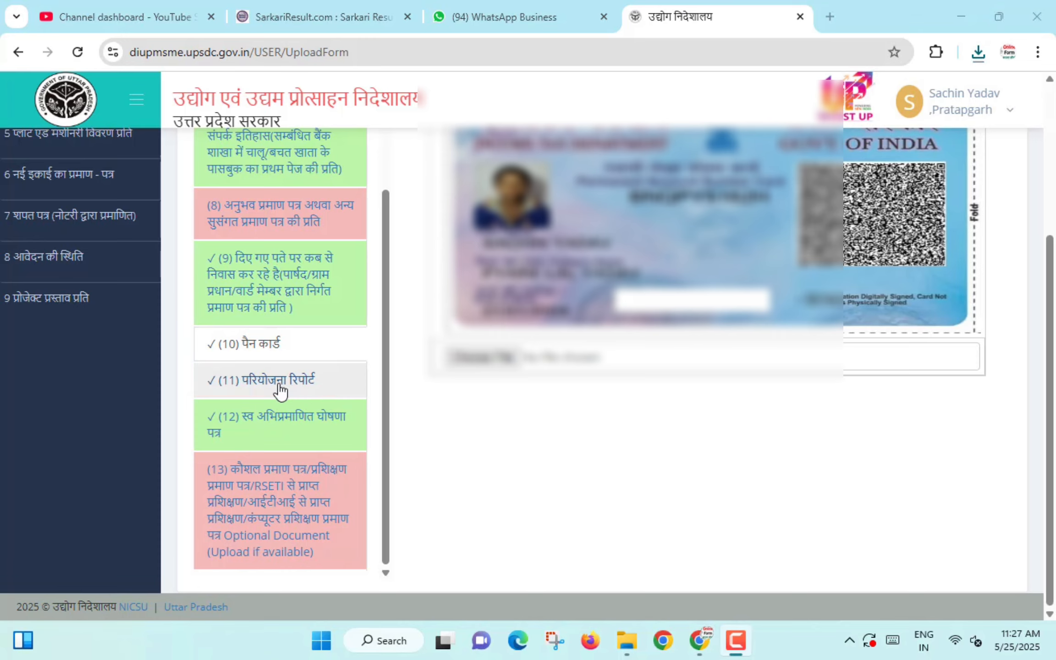
{"action": "left_click", "coordinate": [279, 390]}
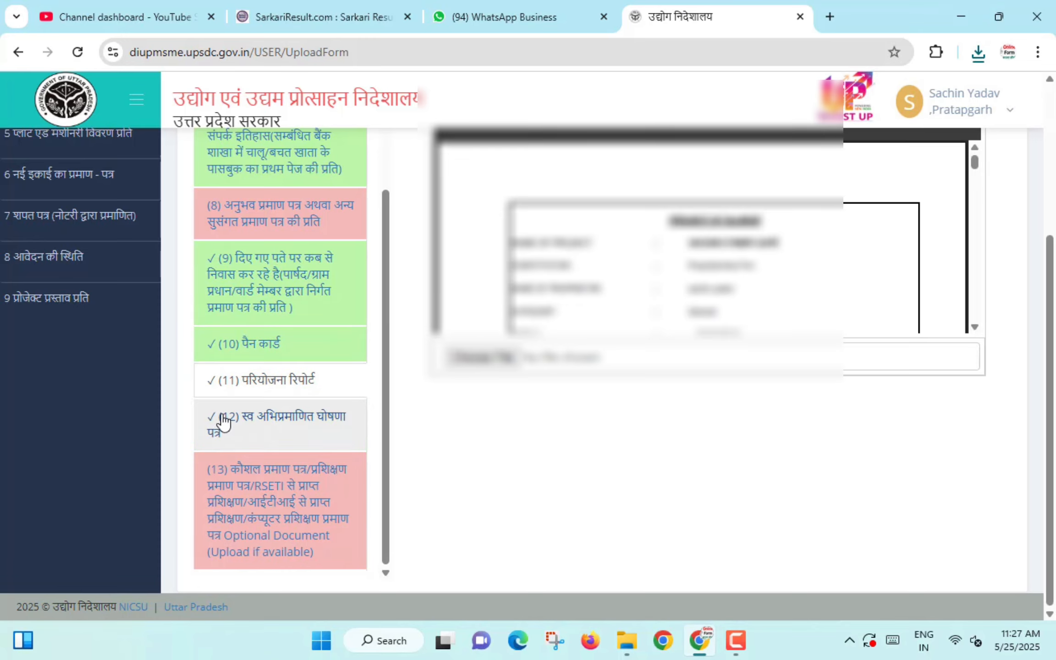
Read through the self-attested declaration (स्व अभिप्रमाणित घोषणा पत्र) in entry 12 and view the optional skill certificate entry 13
{"action": "left_click_drag", "start_coordinate": [192, 404], "coordinate": [360, 458]}
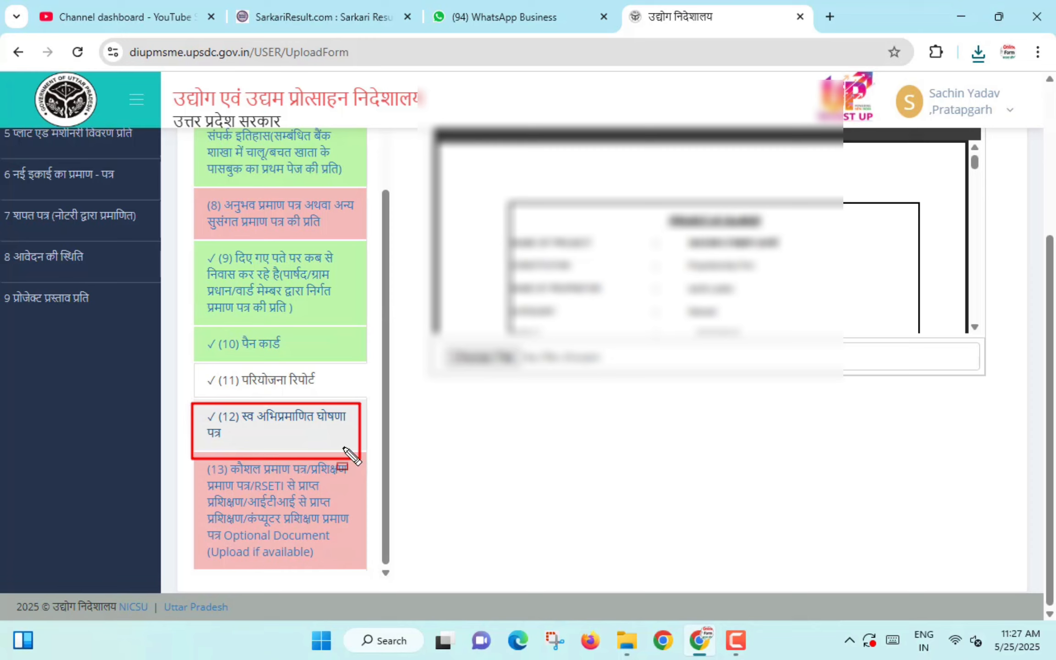
{"action": "left_click", "coordinate": [285, 426]}
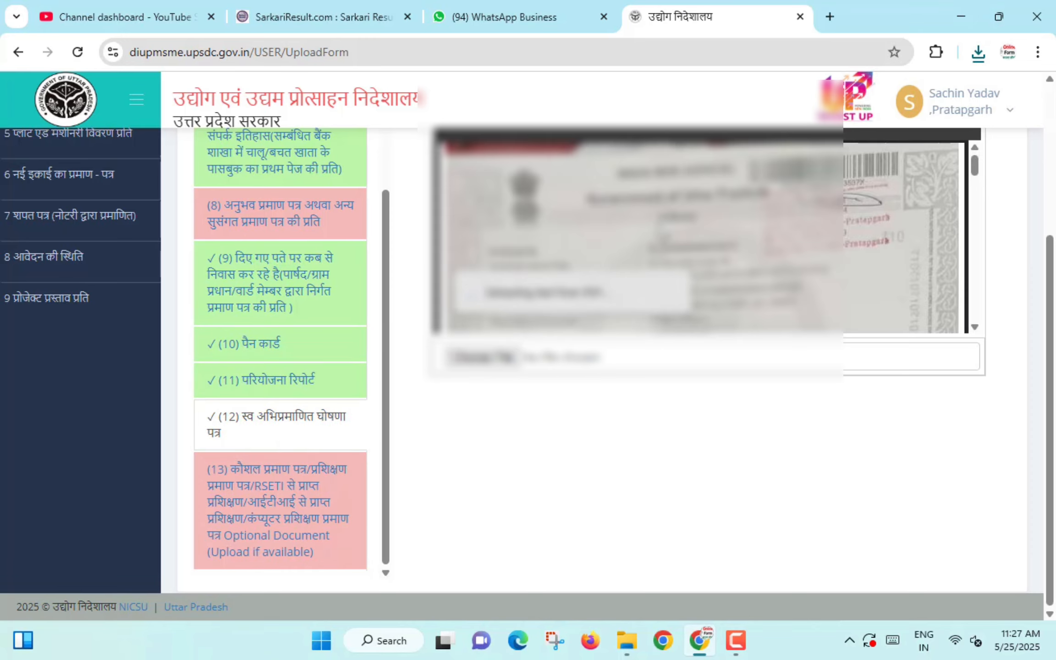
{"action": "scroll", "coordinate": [661, 233], "scroll_direction": "down", "scroll_amount": 10}
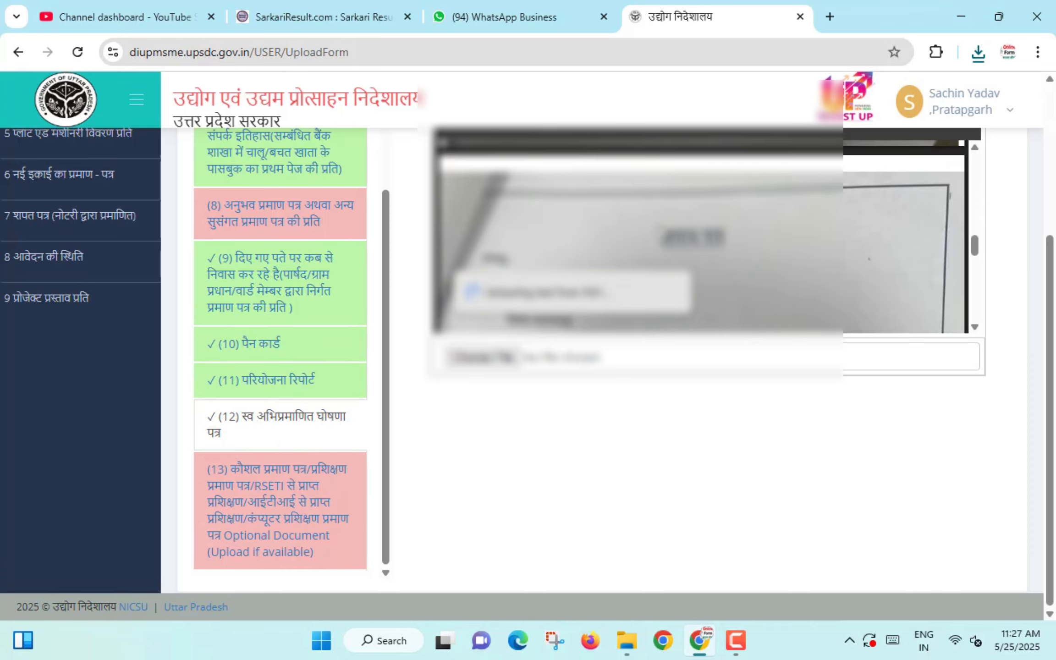
{"action": "scroll", "coordinate": [661, 232], "scroll_direction": "down", "scroll_amount": 5}
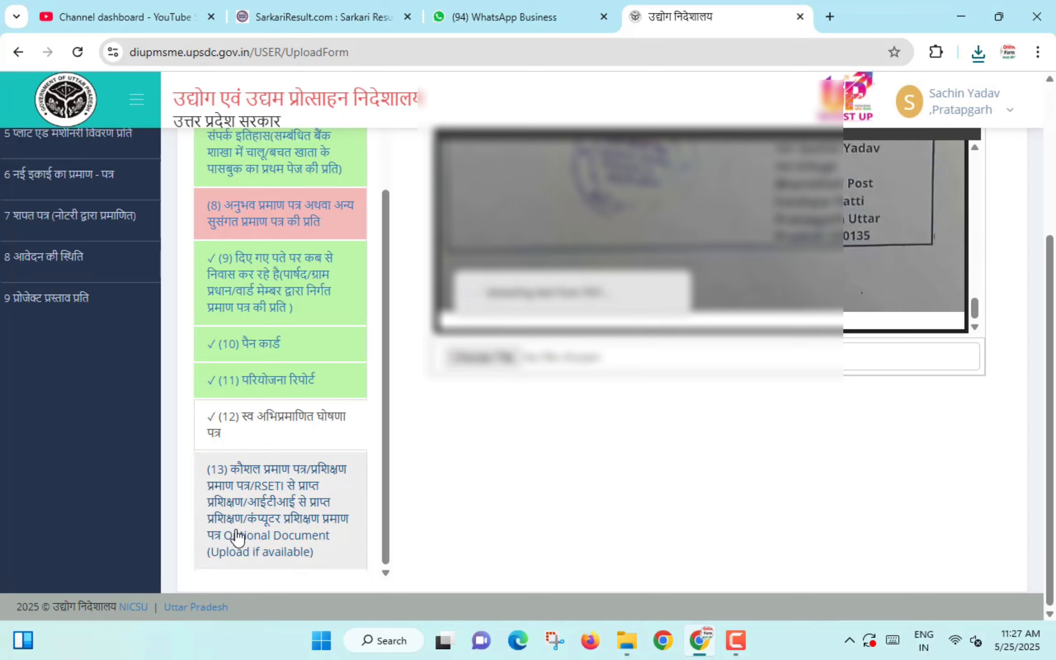
{"action": "mouse_move", "coordinate": [187, 458]}
{"action": "left_mouse_down"}
{"action": "mouse_move", "coordinate": [348, 506]}
{"action": "mouse_move", "coordinate": [358, 558]}
{"action": "left_mouse_up"}
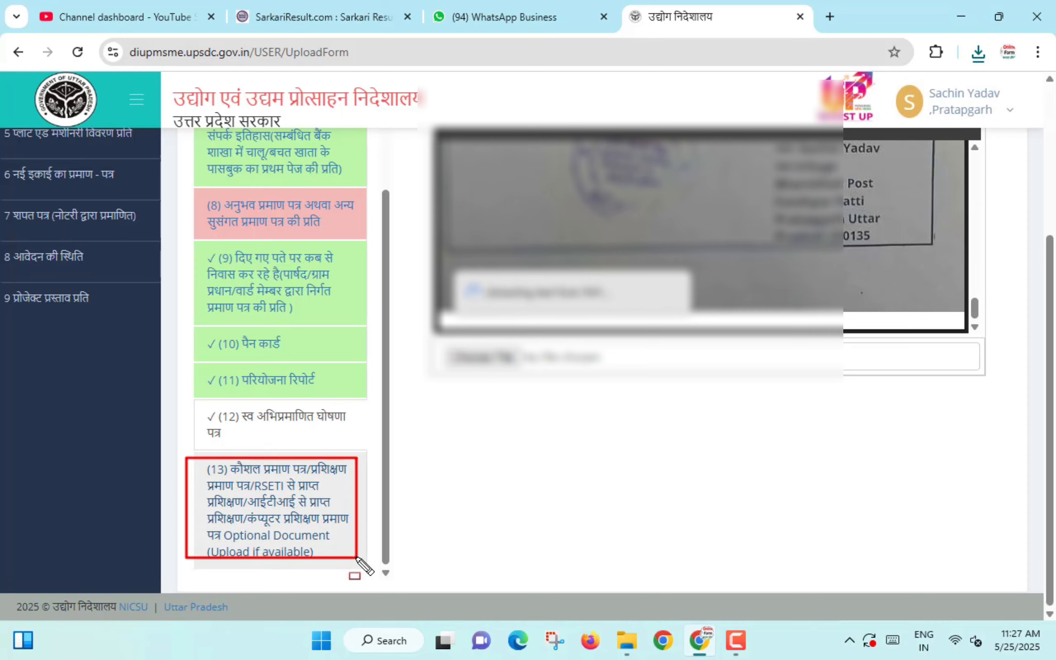
{"action": "left_click", "coordinate": [271, 501]}
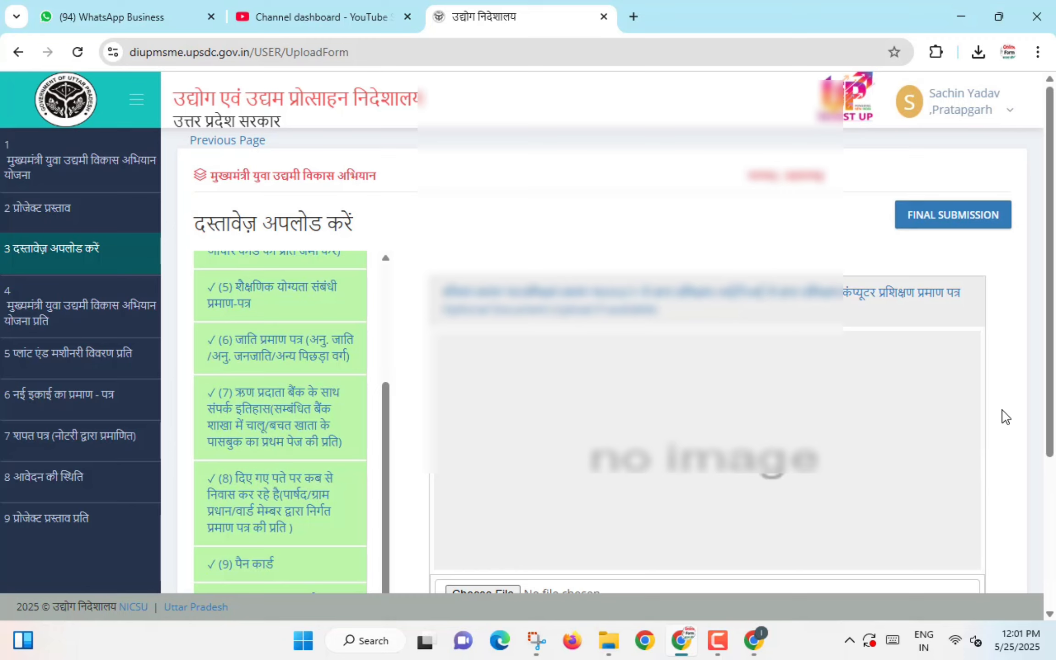
Proceed from the document page to the application draft, make the final submission and confirm it
{"action": "left_click_drag", "start_coordinate": [882, 192], "coordinate": [1033, 234]}
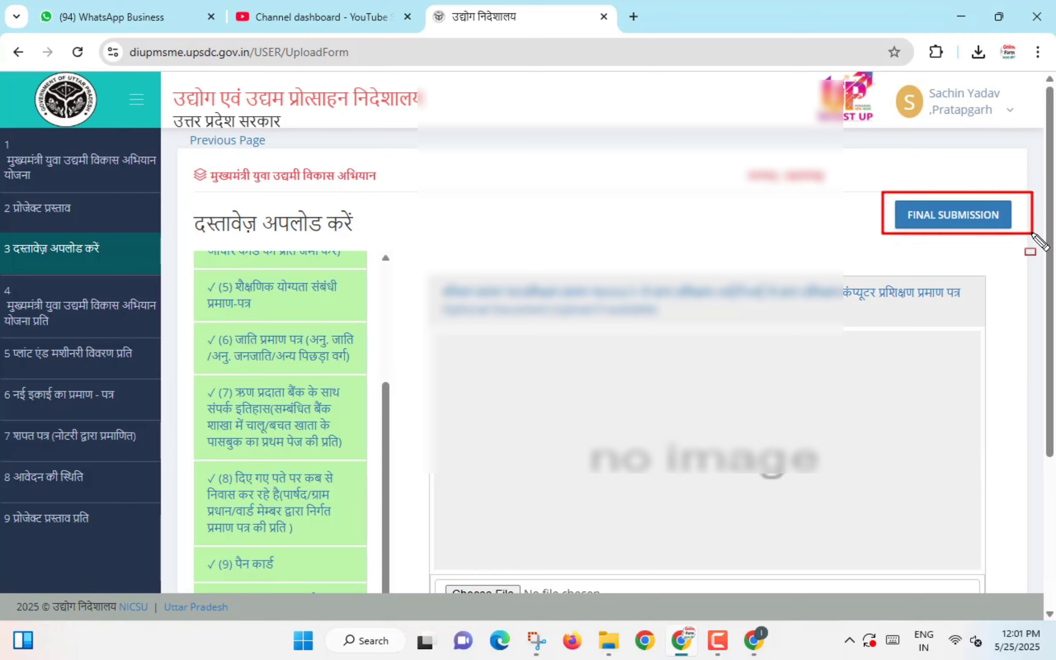
{"action": "left_click", "coordinate": [962, 218]}
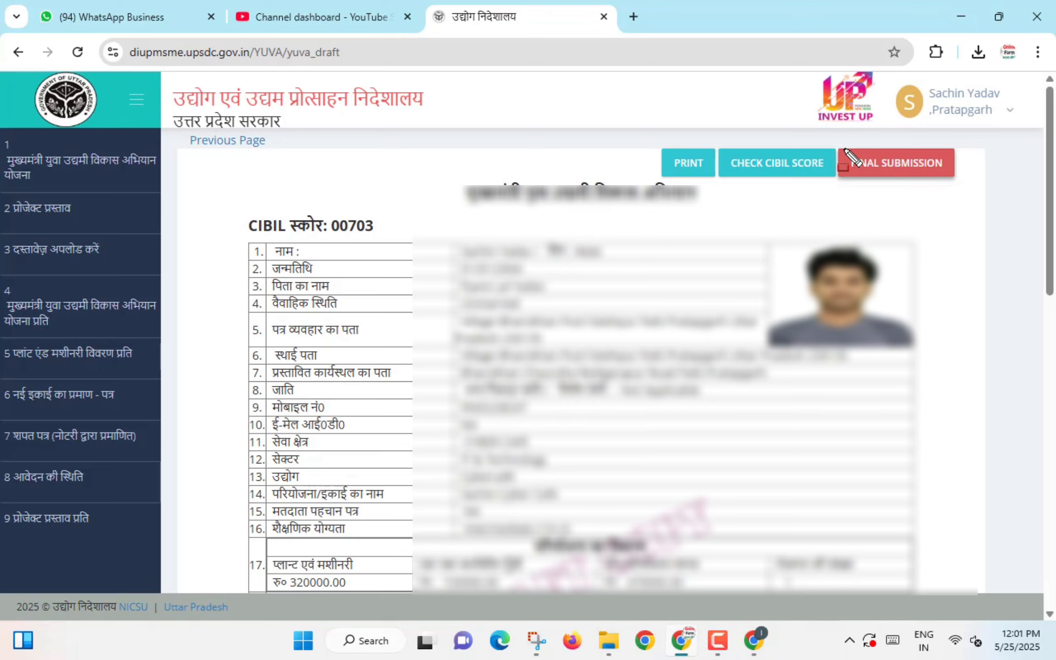
{"action": "mouse_move", "coordinate": [844, 149]}
{"action": "left_mouse_down"}
{"action": "mouse_move", "coordinate": [872, 173]}
{"action": "mouse_move", "coordinate": [952, 185]}
{"action": "left_mouse_up"}
{"action": "key", "text": "Escape"}
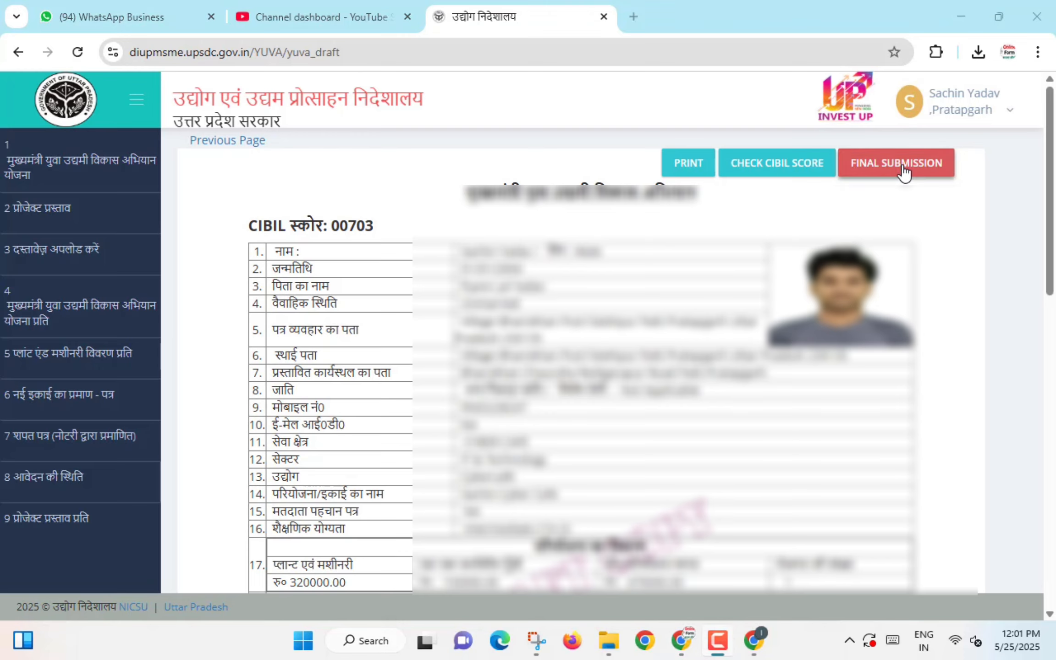
{"action": "left_click", "coordinate": [904, 173]}
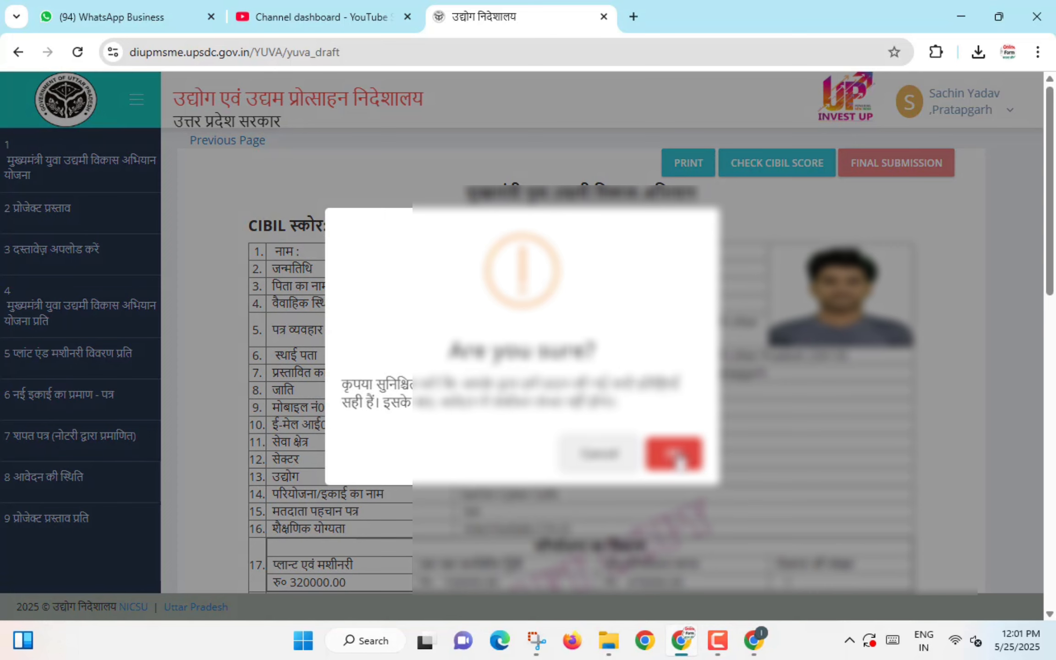
{"action": "left_click", "coordinate": [677, 455]}
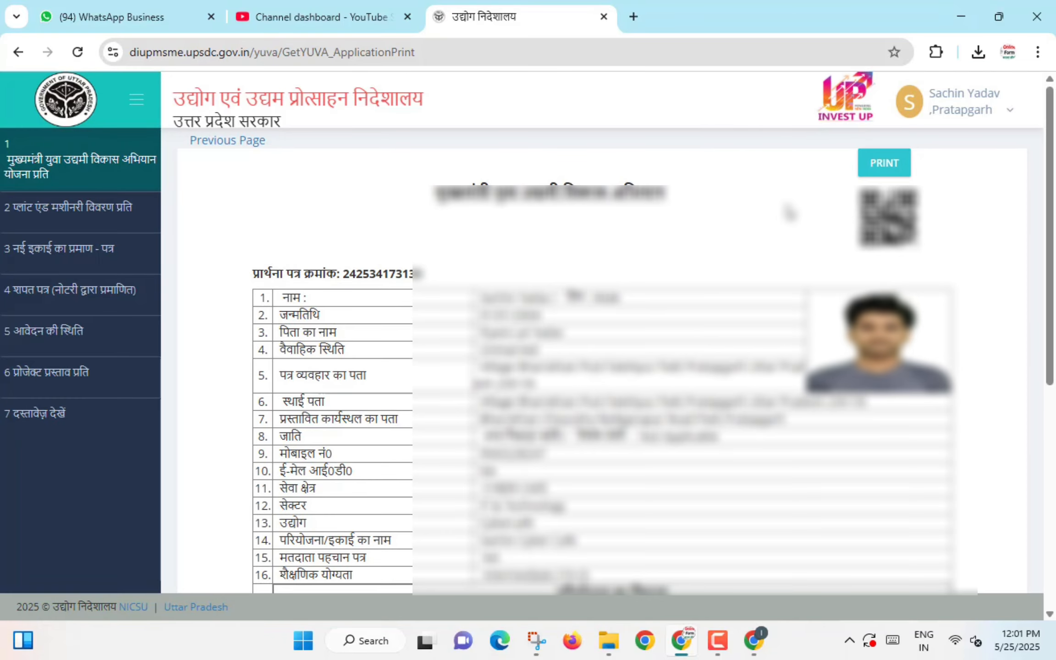
Save the submitted application as a PDF in Downloads, named with the applicant's first name followed by "new cmyuva udyami form 2025"
{"action": "mouse_move", "coordinate": [850, 145]}
{"action": "left_mouse_down"}
{"action": "mouse_move", "coordinate": [878, 174]}
{"action": "mouse_move", "coordinate": [915, 182]}
{"action": "left_mouse_up"}
{"action": "key", "text": "Escape"}
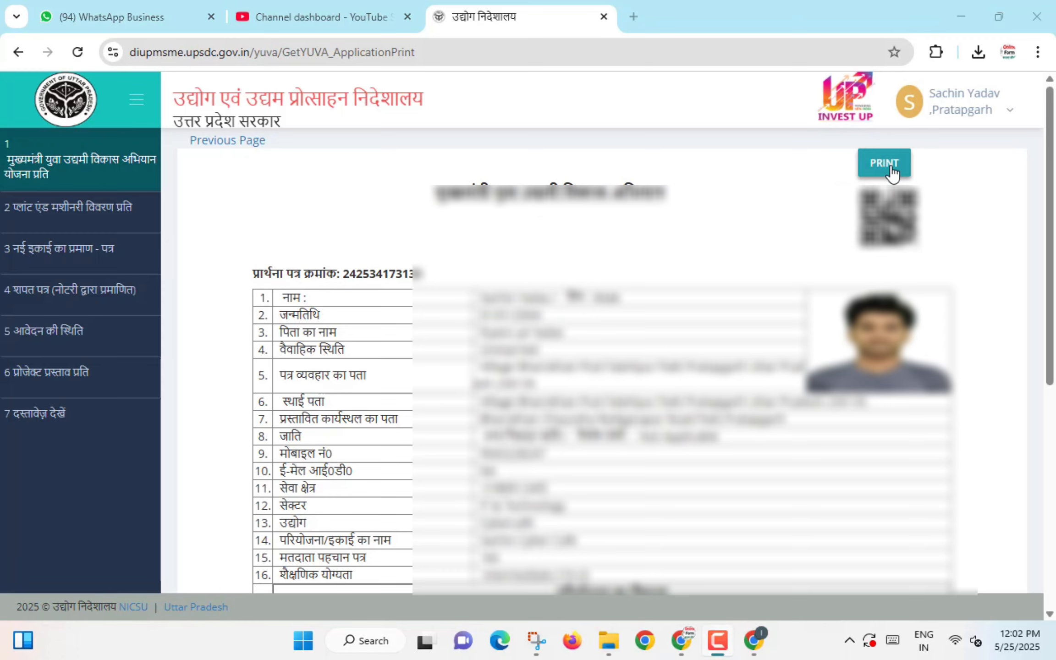
{"action": "left_click", "coordinate": [892, 173]}
{"action": "left_click", "coordinate": [792, 155]}
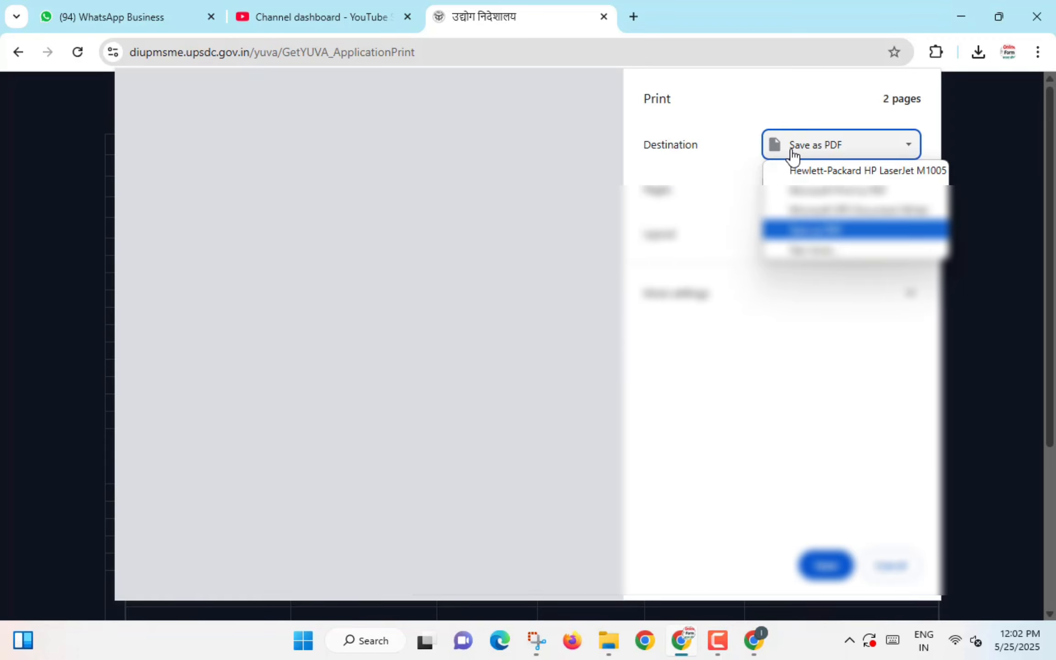
{"action": "left_click", "coordinate": [808, 169]}
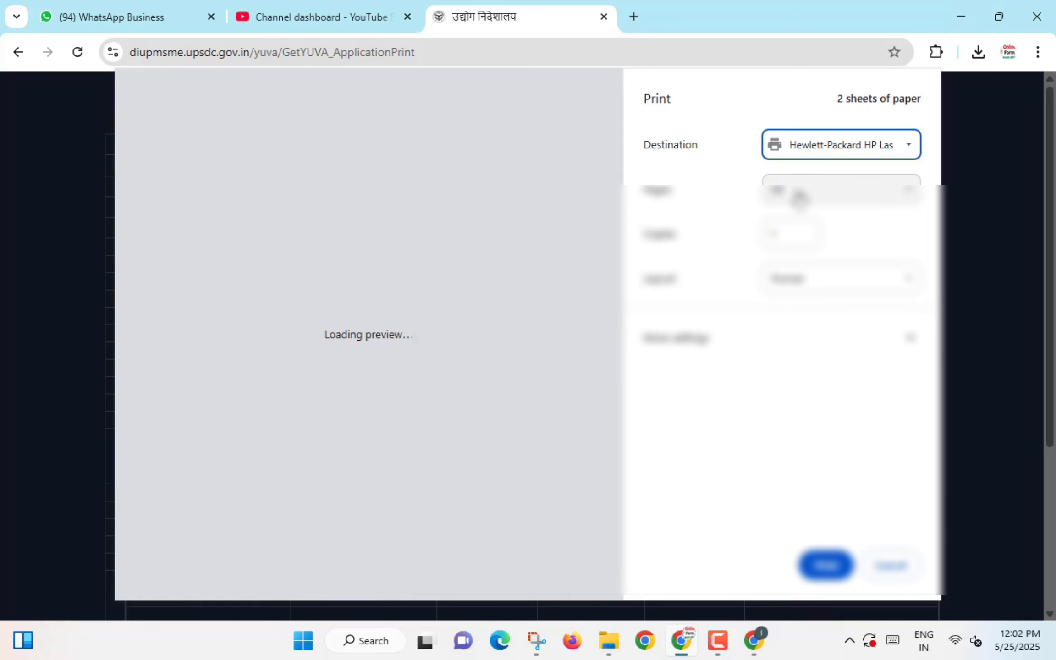
{"action": "left_click", "coordinate": [789, 145]}
{"action": "left_click", "coordinate": [813, 228]}
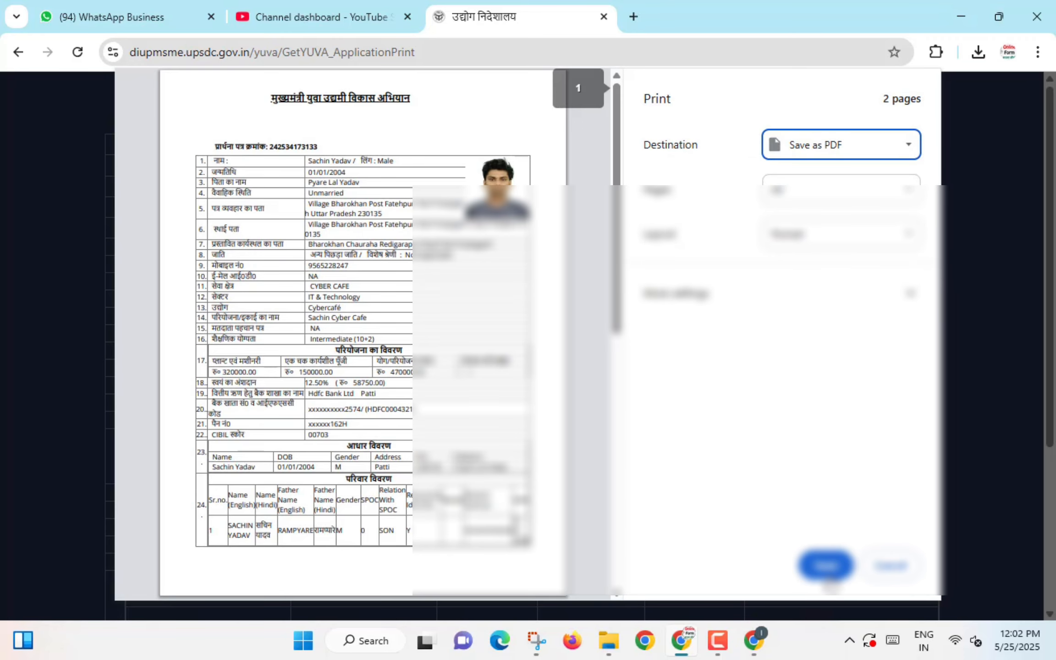
{"action": "left_click", "coordinate": [827, 568]}
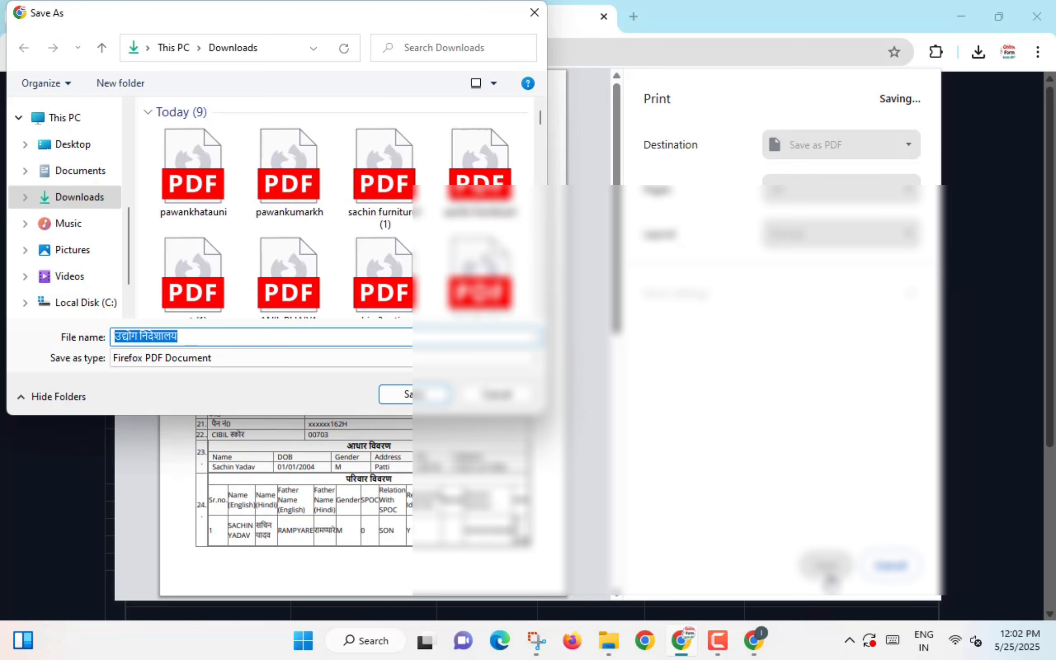
{"action": "type", "text": "sachin "}
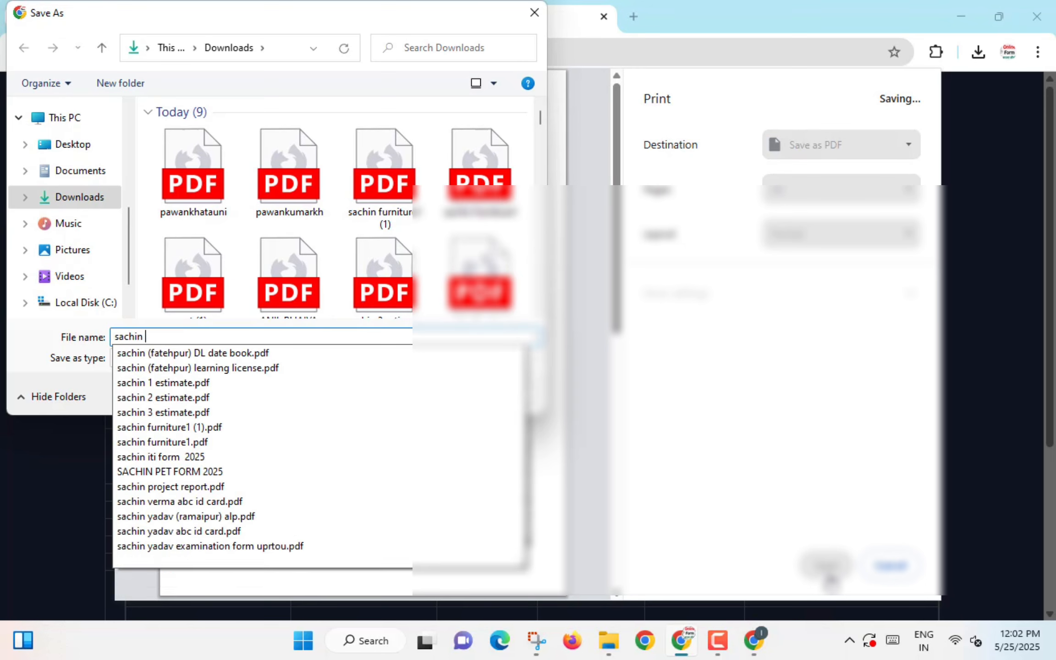
{"action": "type", "text": "new cmyuva udyami form 2025"}
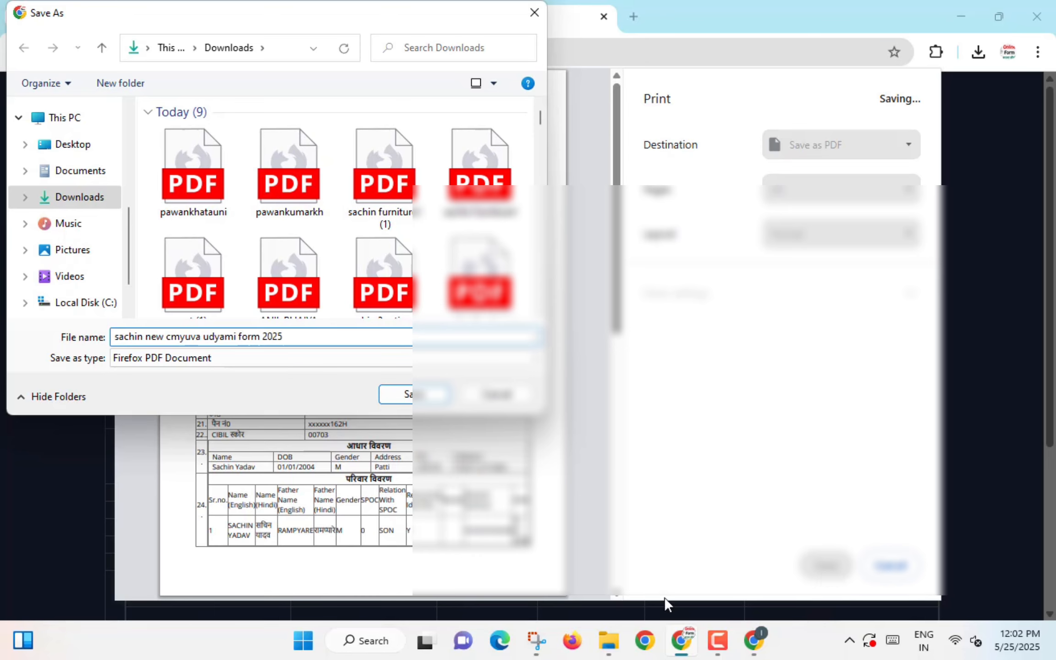
{"action": "left_click", "coordinate": [426, 395]}
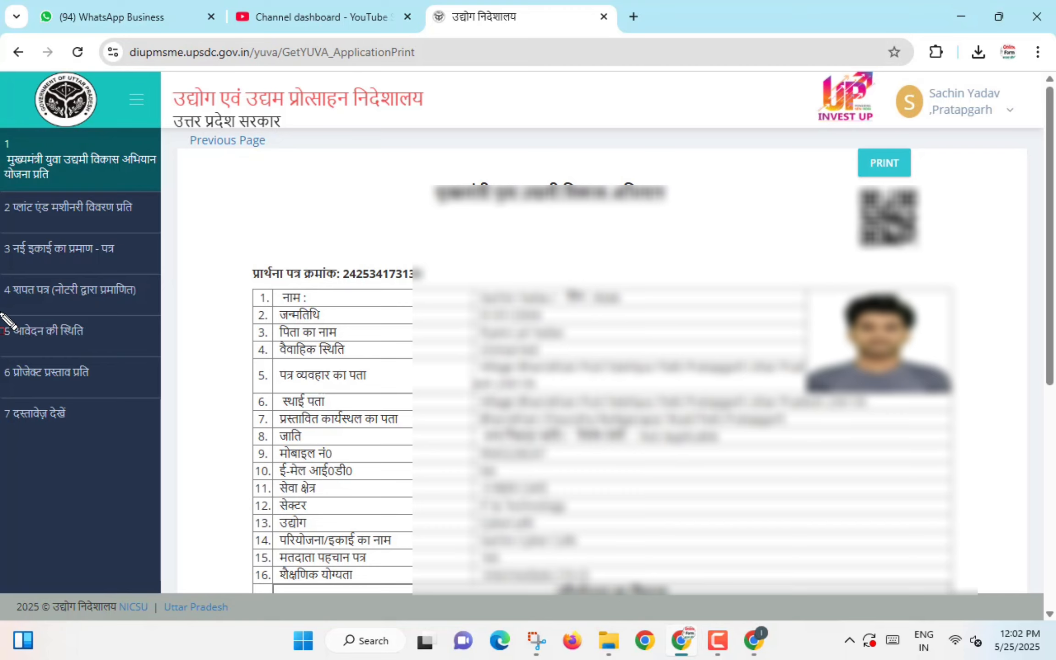
Try to open the application status (आवेदन की स्थिति), follow the Nivesh Mitra portal link and close that tab
{"action": "left_click", "coordinate": [59, 335]}
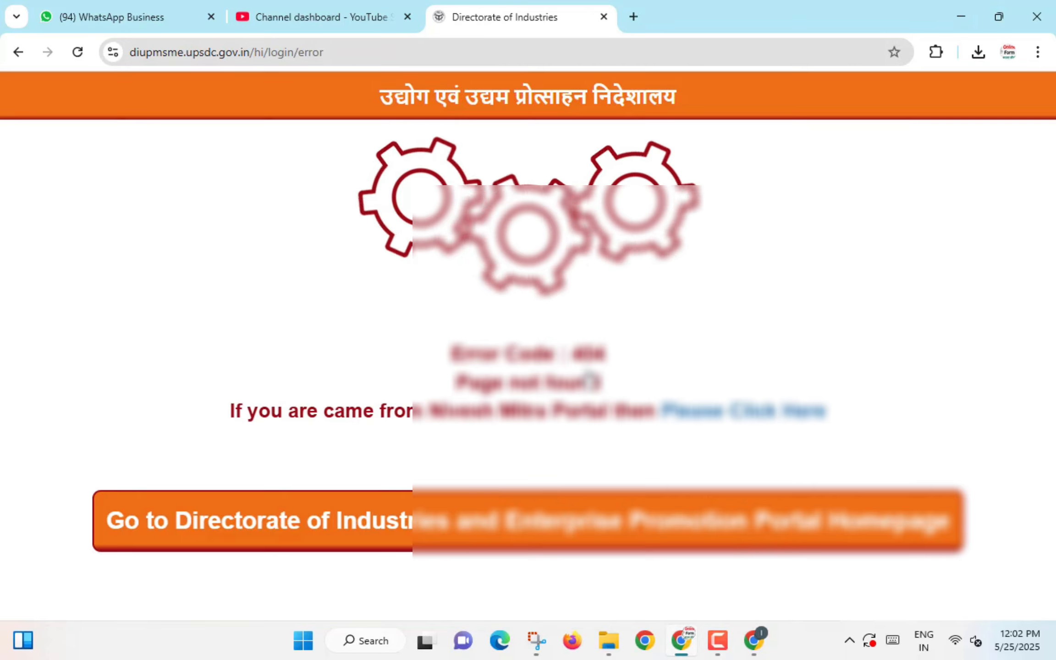
{"action": "left_click", "coordinate": [723, 411]}
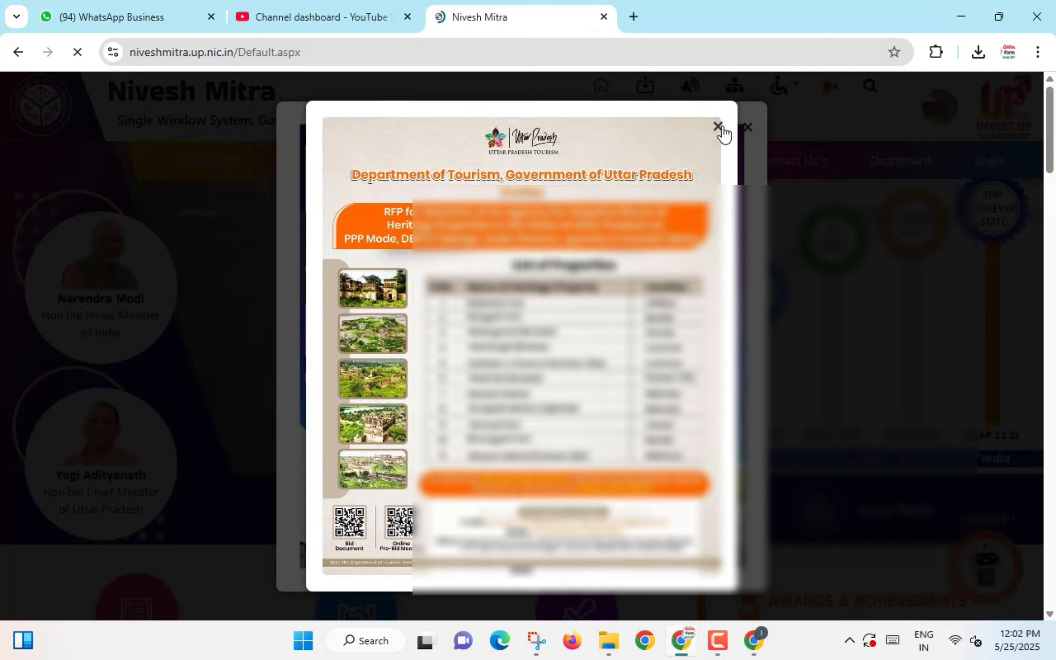
{"action": "left_click", "coordinate": [718, 128]}
{"action": "left_click", "coordinate": [604, 17]}
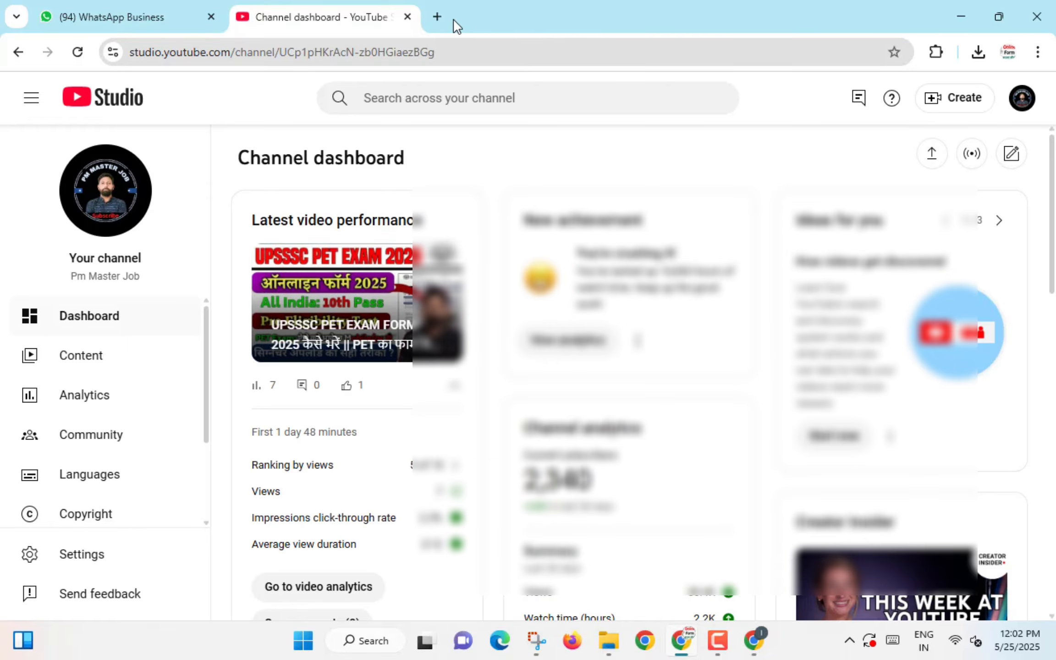
Open the diupmsme.upsdc.gov.in homepage in a new browser tab
{"action": "left_click", "coordinate": [438, 17]}
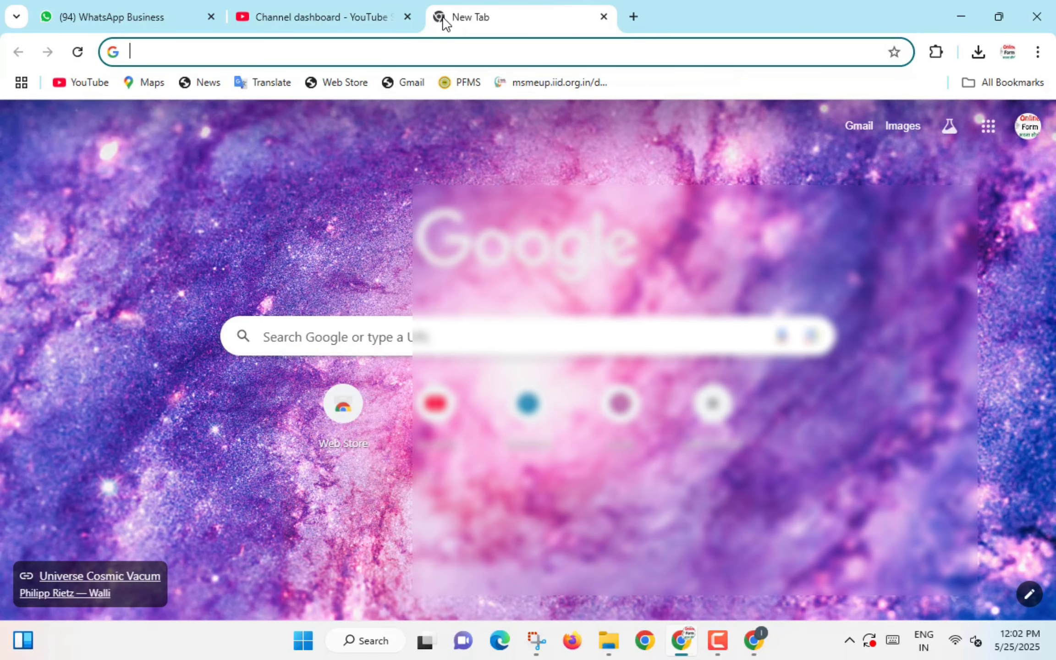
{"action": "type", "text": "diupm"}
{"action": "key", "text": "Return"}
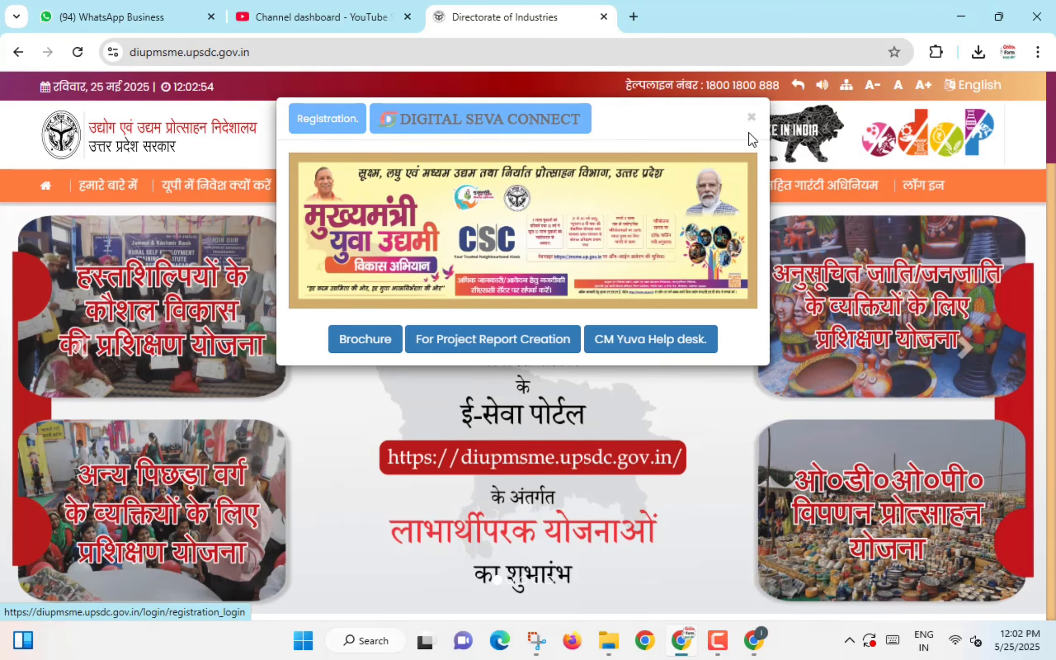
Open the login page from the homepage after dismissing the scheme popup, and log out of the existing portal session
{"action": "left_click", "coordinate": [751, 117]}
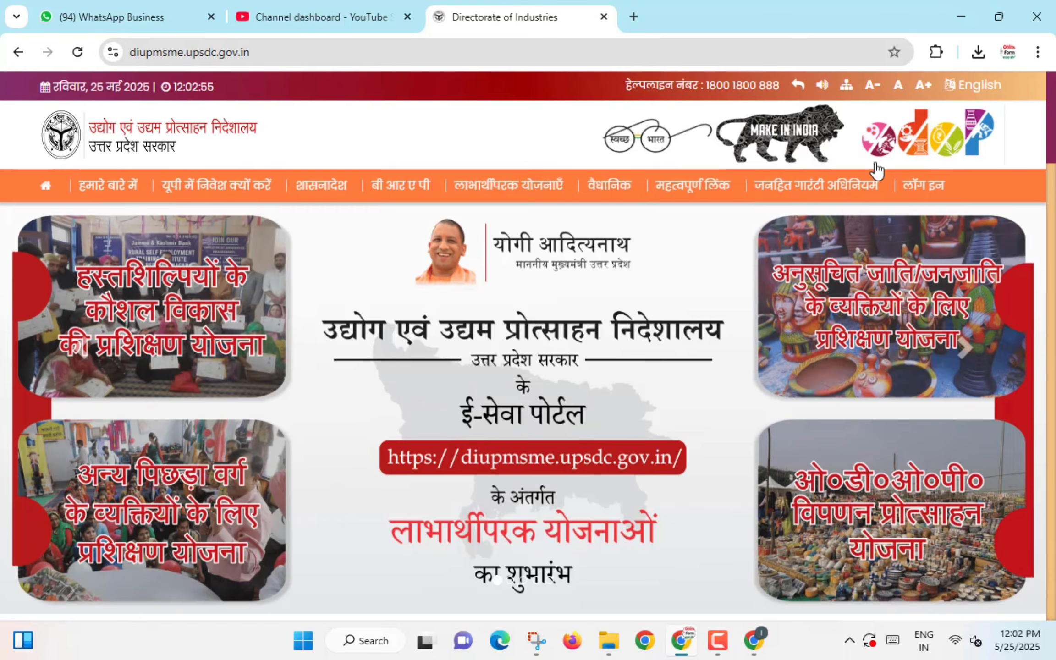
{"action": "mouse_move", "coordinate": [926, 192]}
{"action": "left_click", "coordinate": [937, 225]}
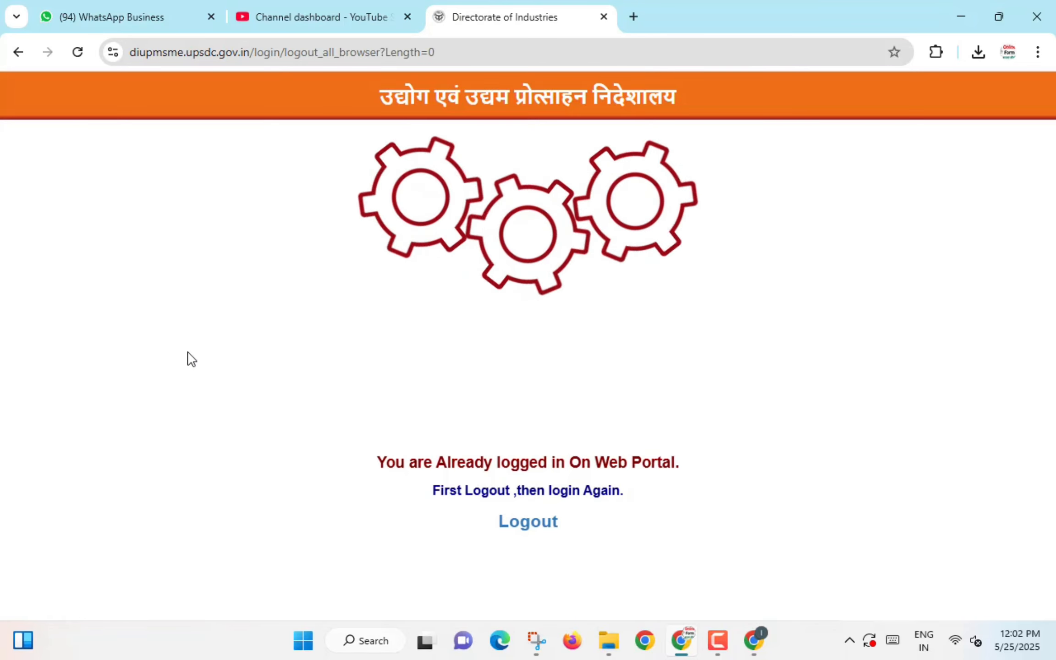
{"action": "left_click", "coordinate": [525, 525]}
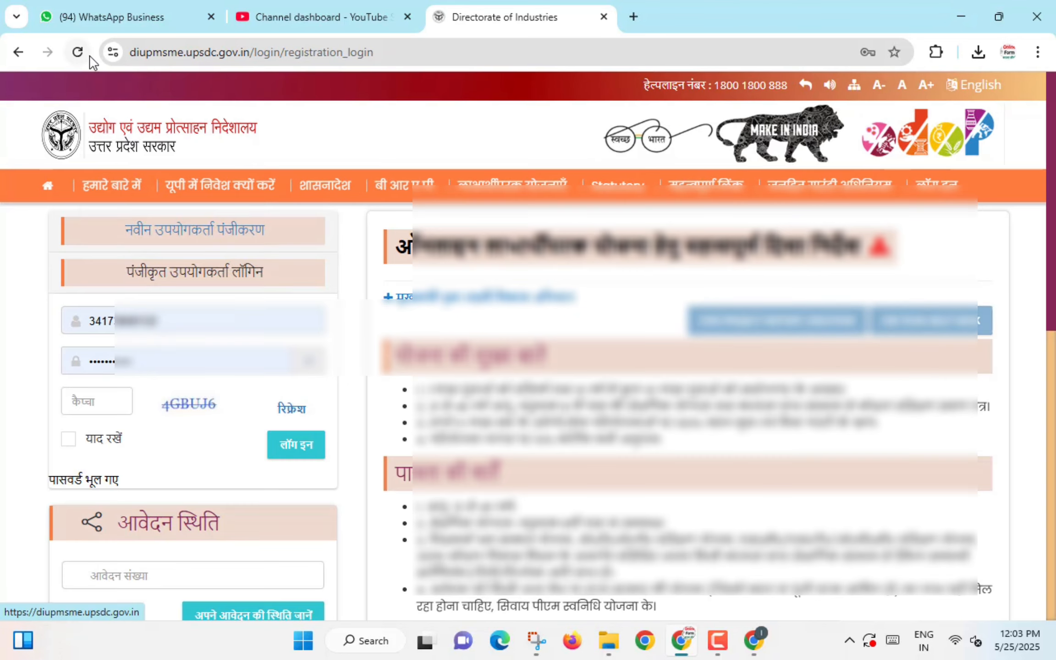
Reload the registered user login page and log in with the prefilled credentials and the captcha code
{"action": "left_click", "coordinate": [78, 52]}
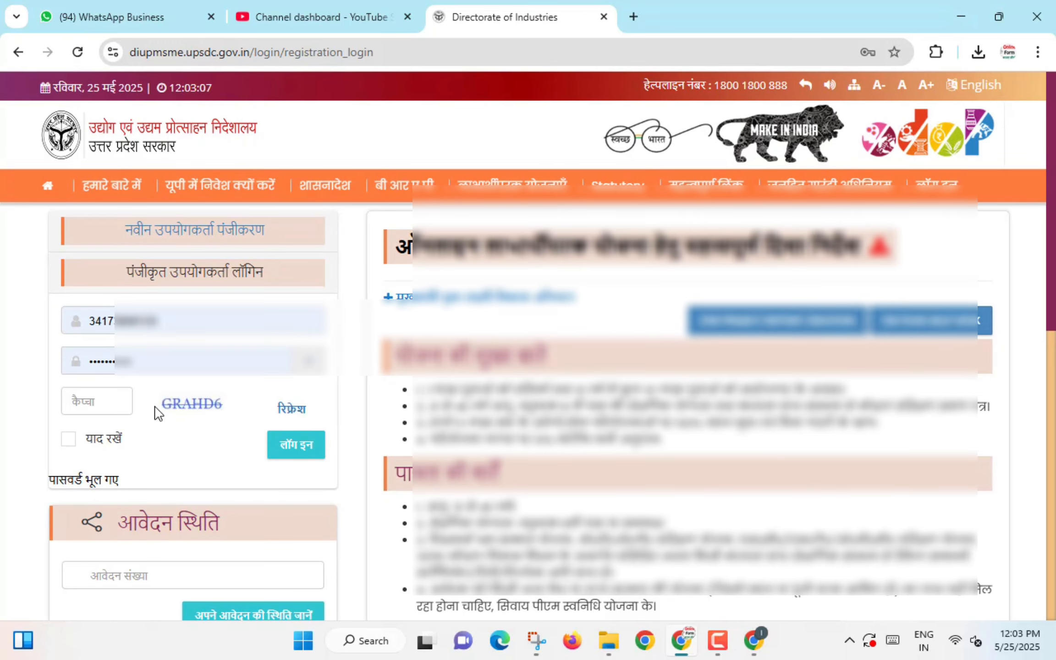
{"action": "left_click", "coordinate": [106, 399]}
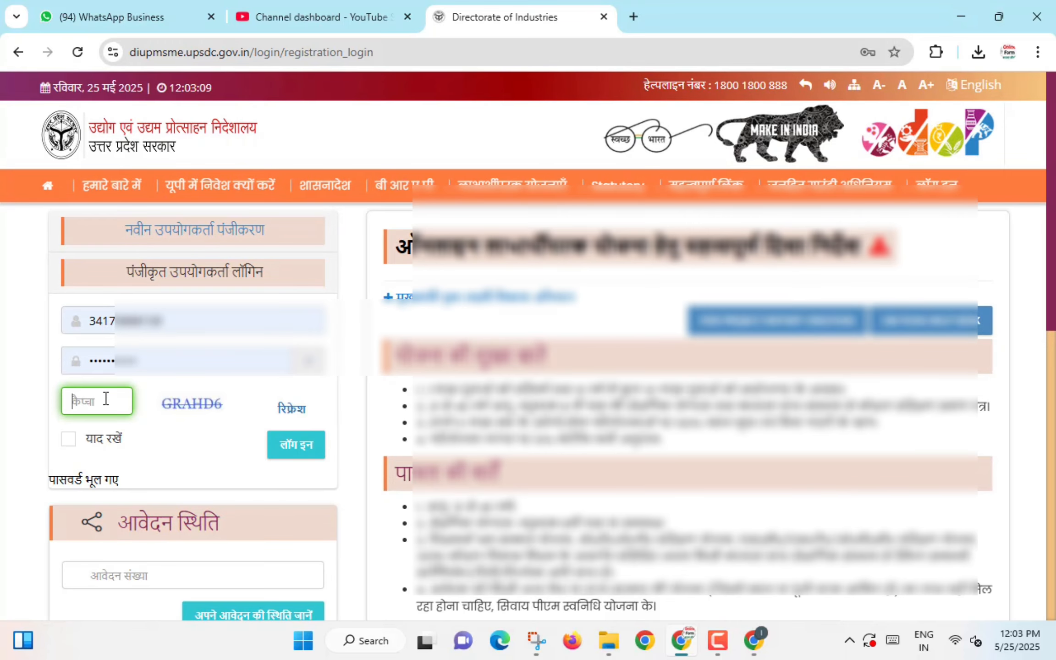
{"action": "type", "text": "GRAHD6"}
{"action": "left_click", "coordinate": [276, 455]}
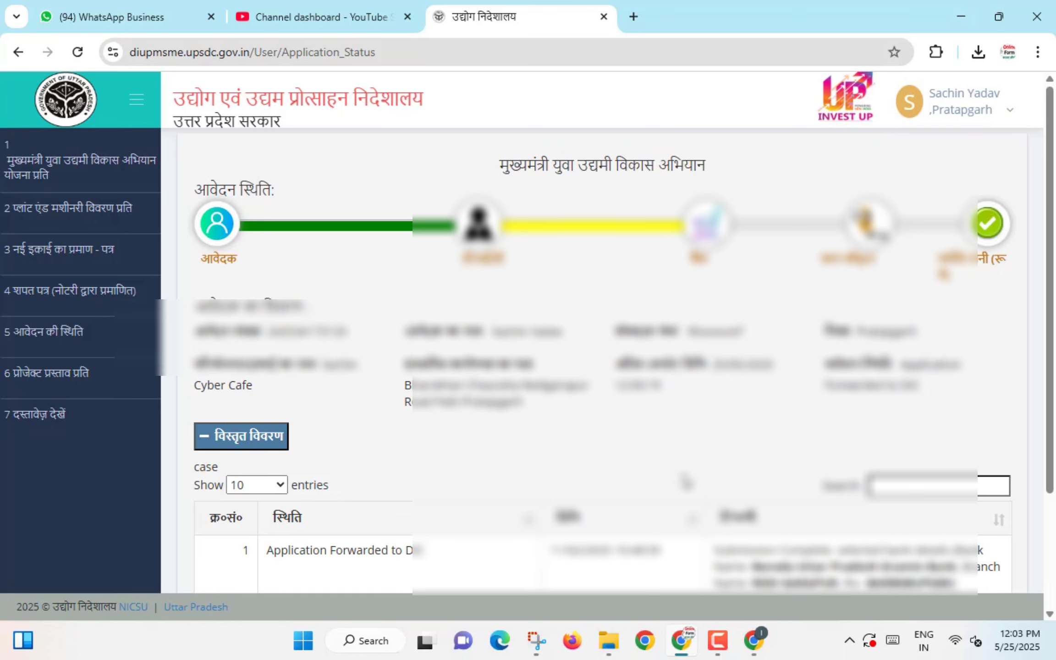
Examine the status, date and remarks of the latest entry in the application's detailed status history
{"action": "scroll", "coordinate": [632, 431], "scroll_direction": "down", "scroll_amount": 3}
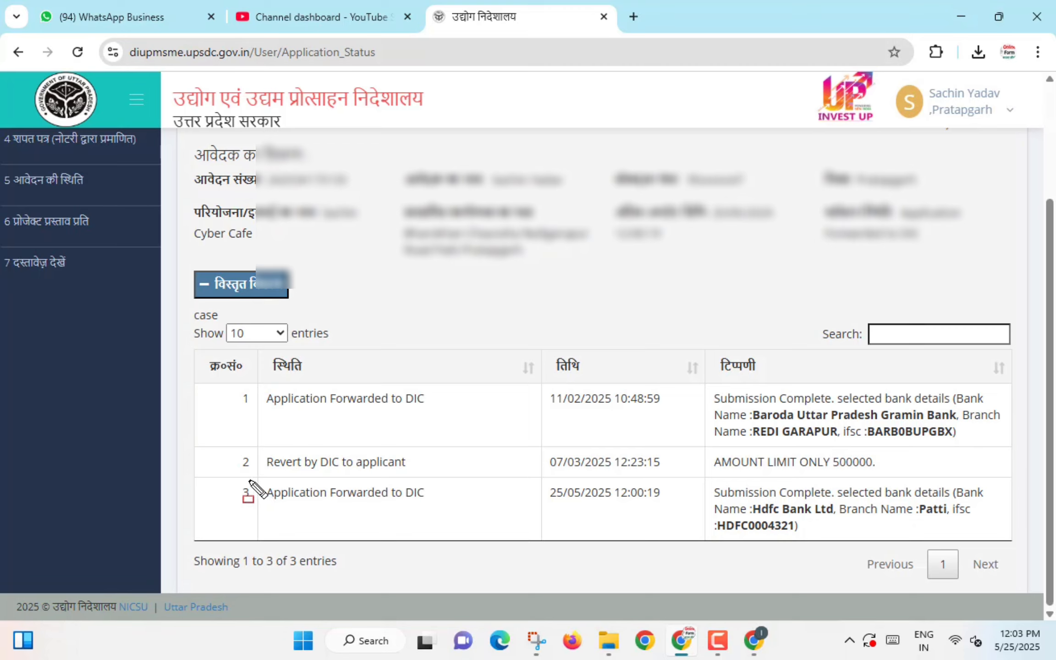
{"action": "left_click_drag", "start_coordinate": [249, 480], "coordinate": [426, 507]}
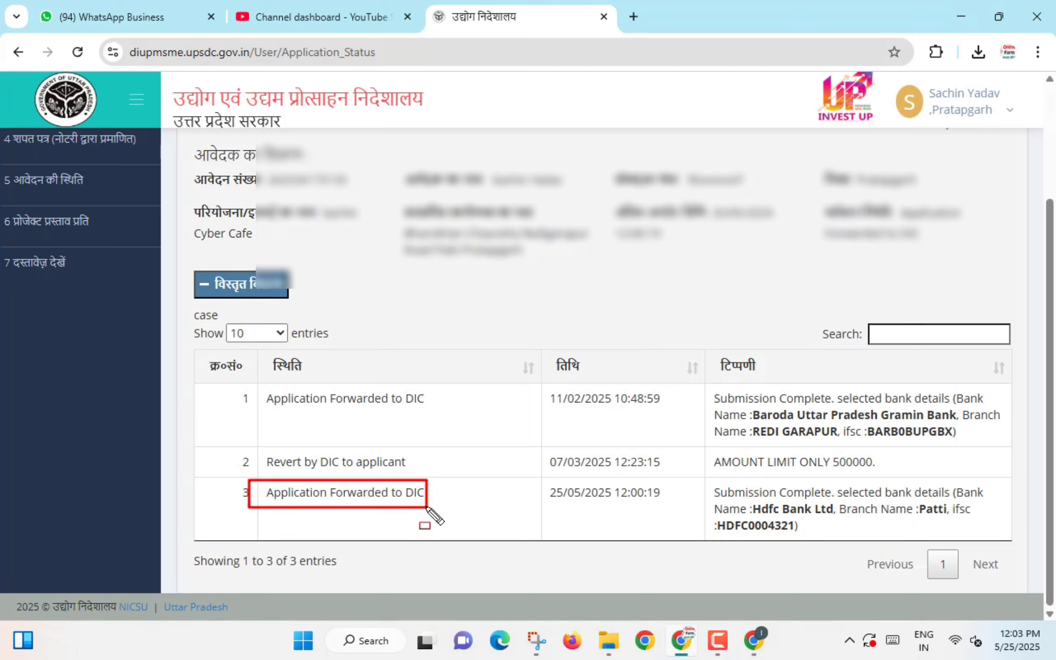
{"action": "mouse_move", "coordinate": [541, 480]}
{"action": "left_mouse_down"}
{"action": "mouse_move", "coordinate": [595, 504]}
{"action": "mouse_move", "coordinate": [976, 502]}
{"action": "mouse_move", "coordinate": [988, 504]}
{"action": "mouse_move", "coordinate": [992, 543]}
{"action": "left_mouse_up"}
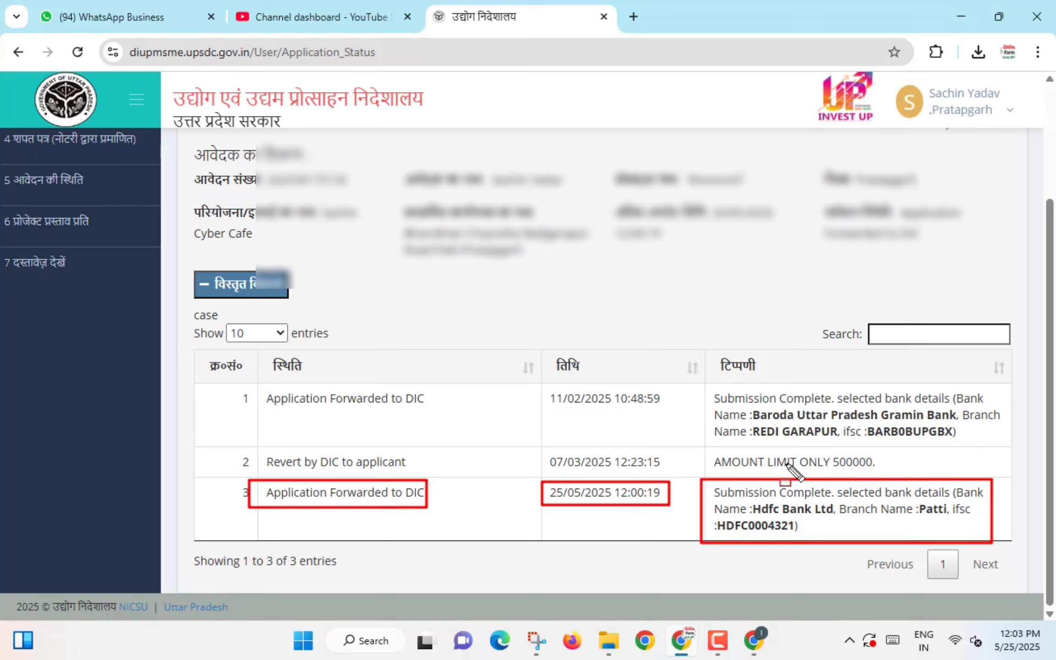
{"action": "key", "text": "Escape"}
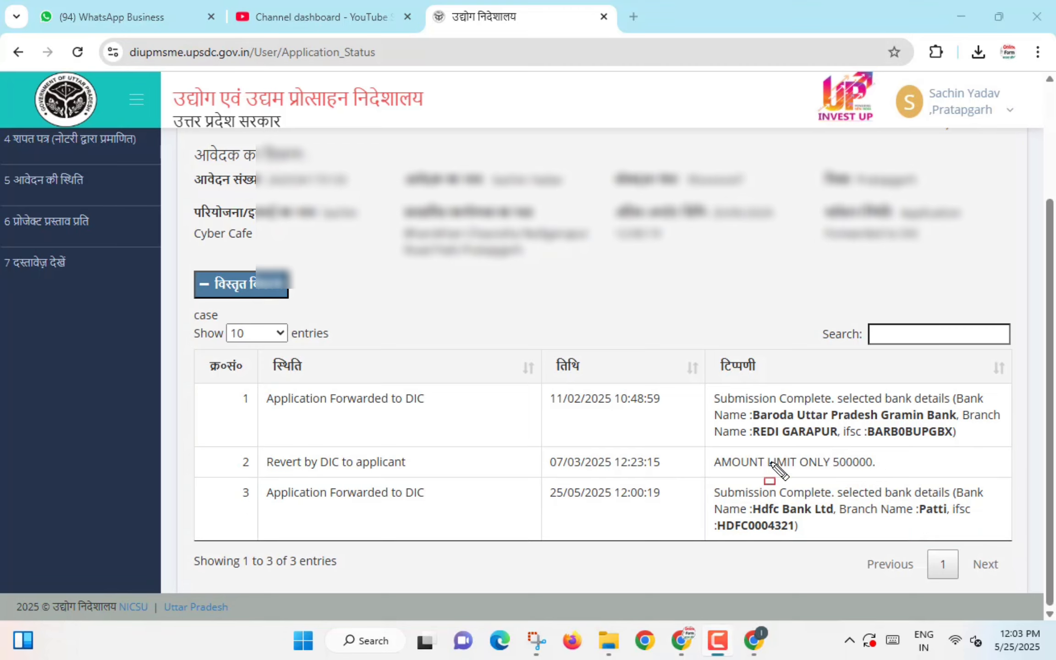